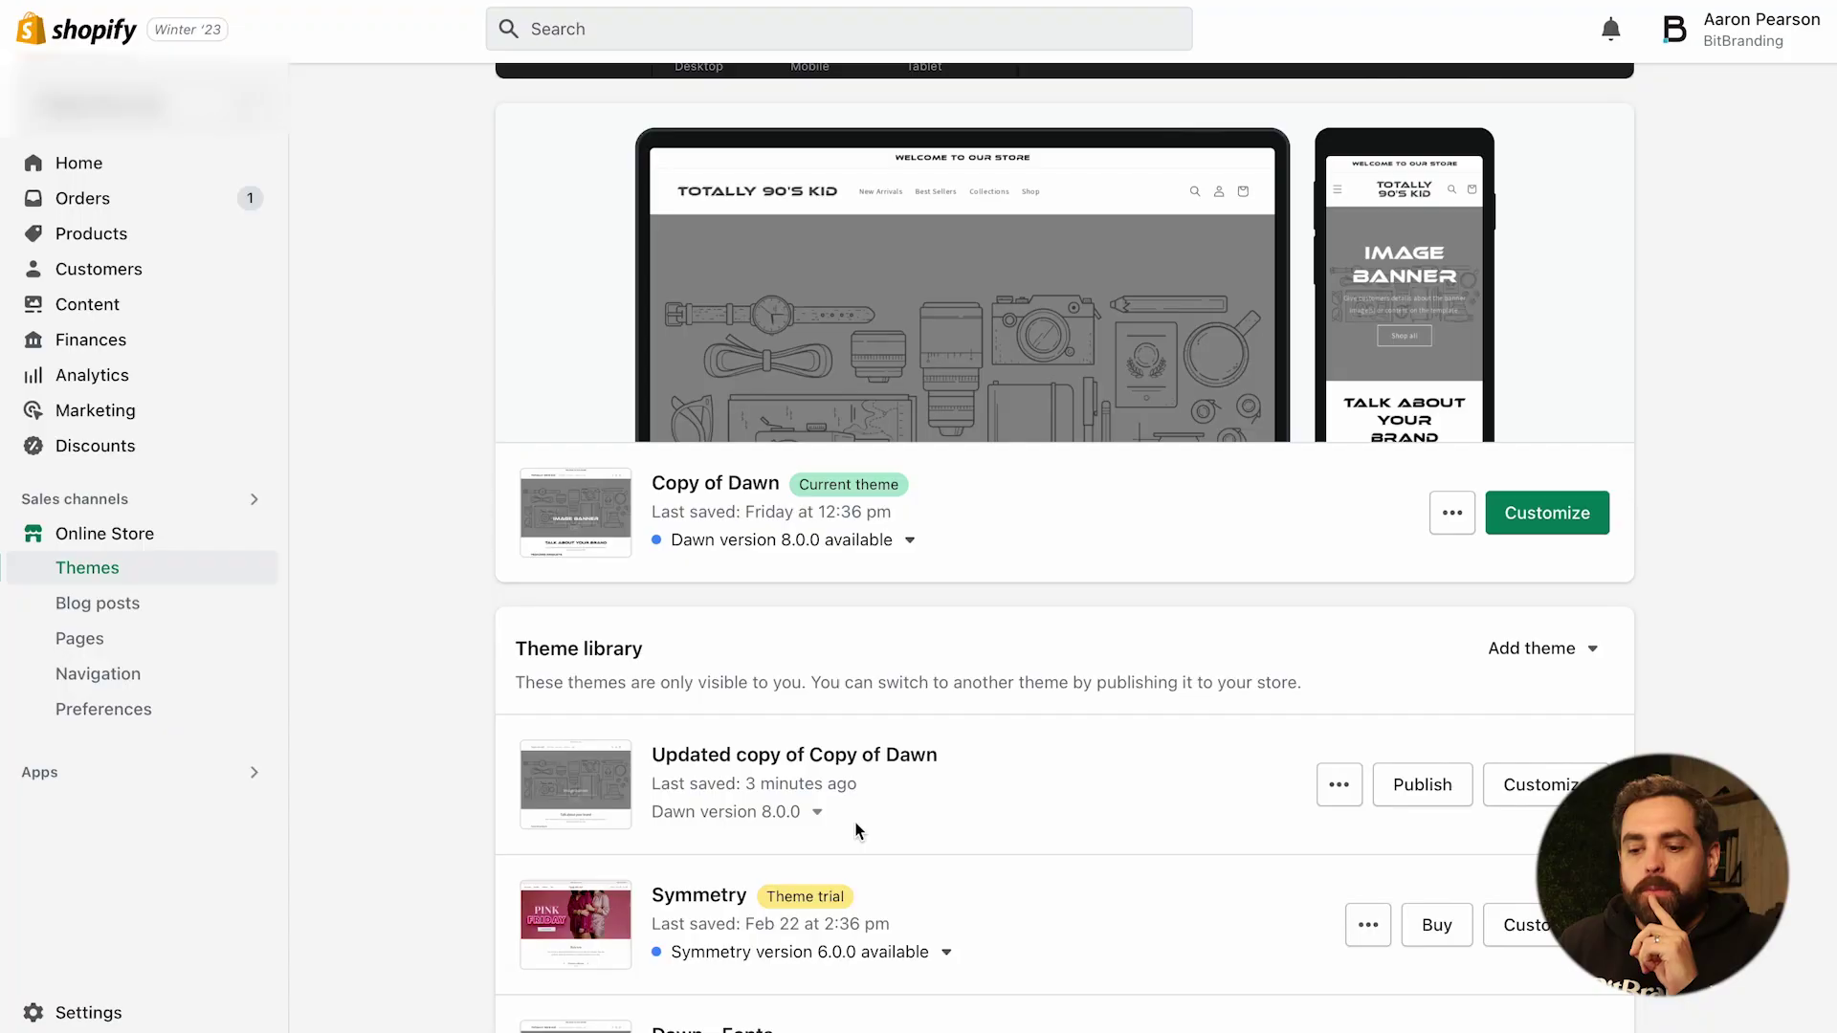
- Customize the "Updated copy of Copy of Dawn" theme's Default collection template, previewing the Fresh Prince of Bel-Air shirts collection
{"action": "left_click", "coordinate": [1495, 786]}
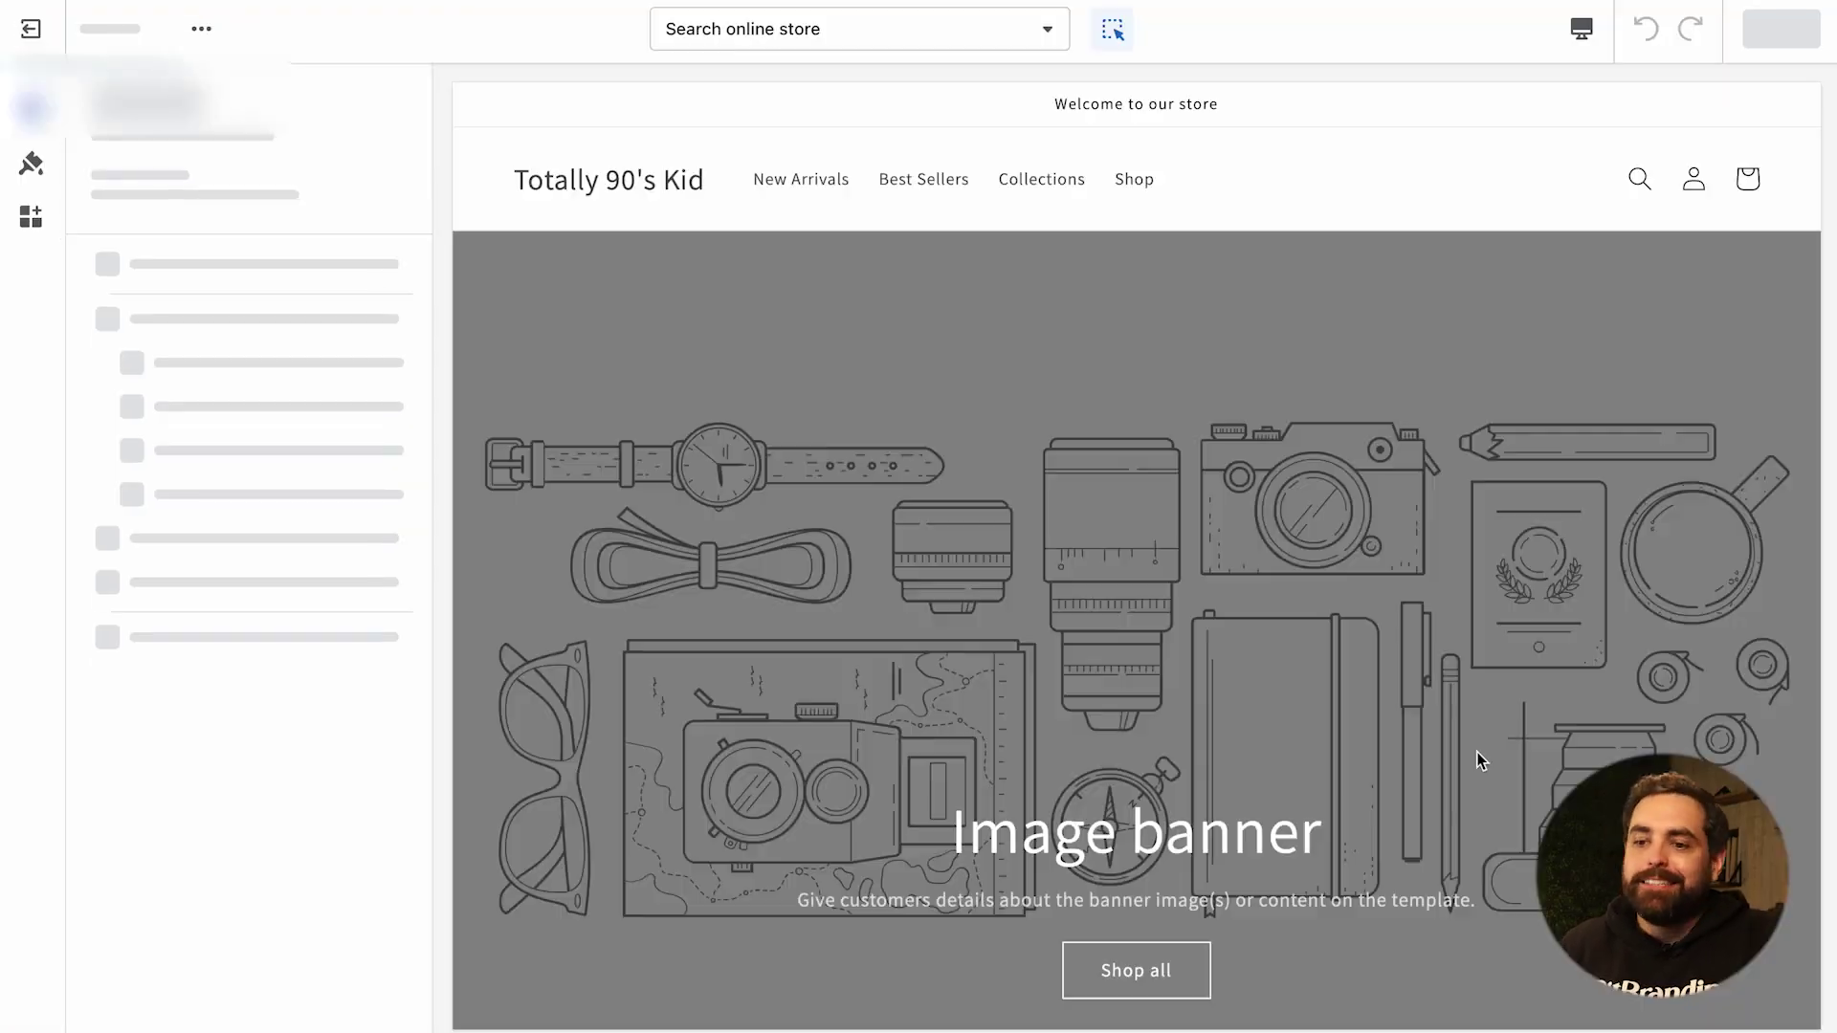
{"action": "left_click", "coordinate": [935, 37]}
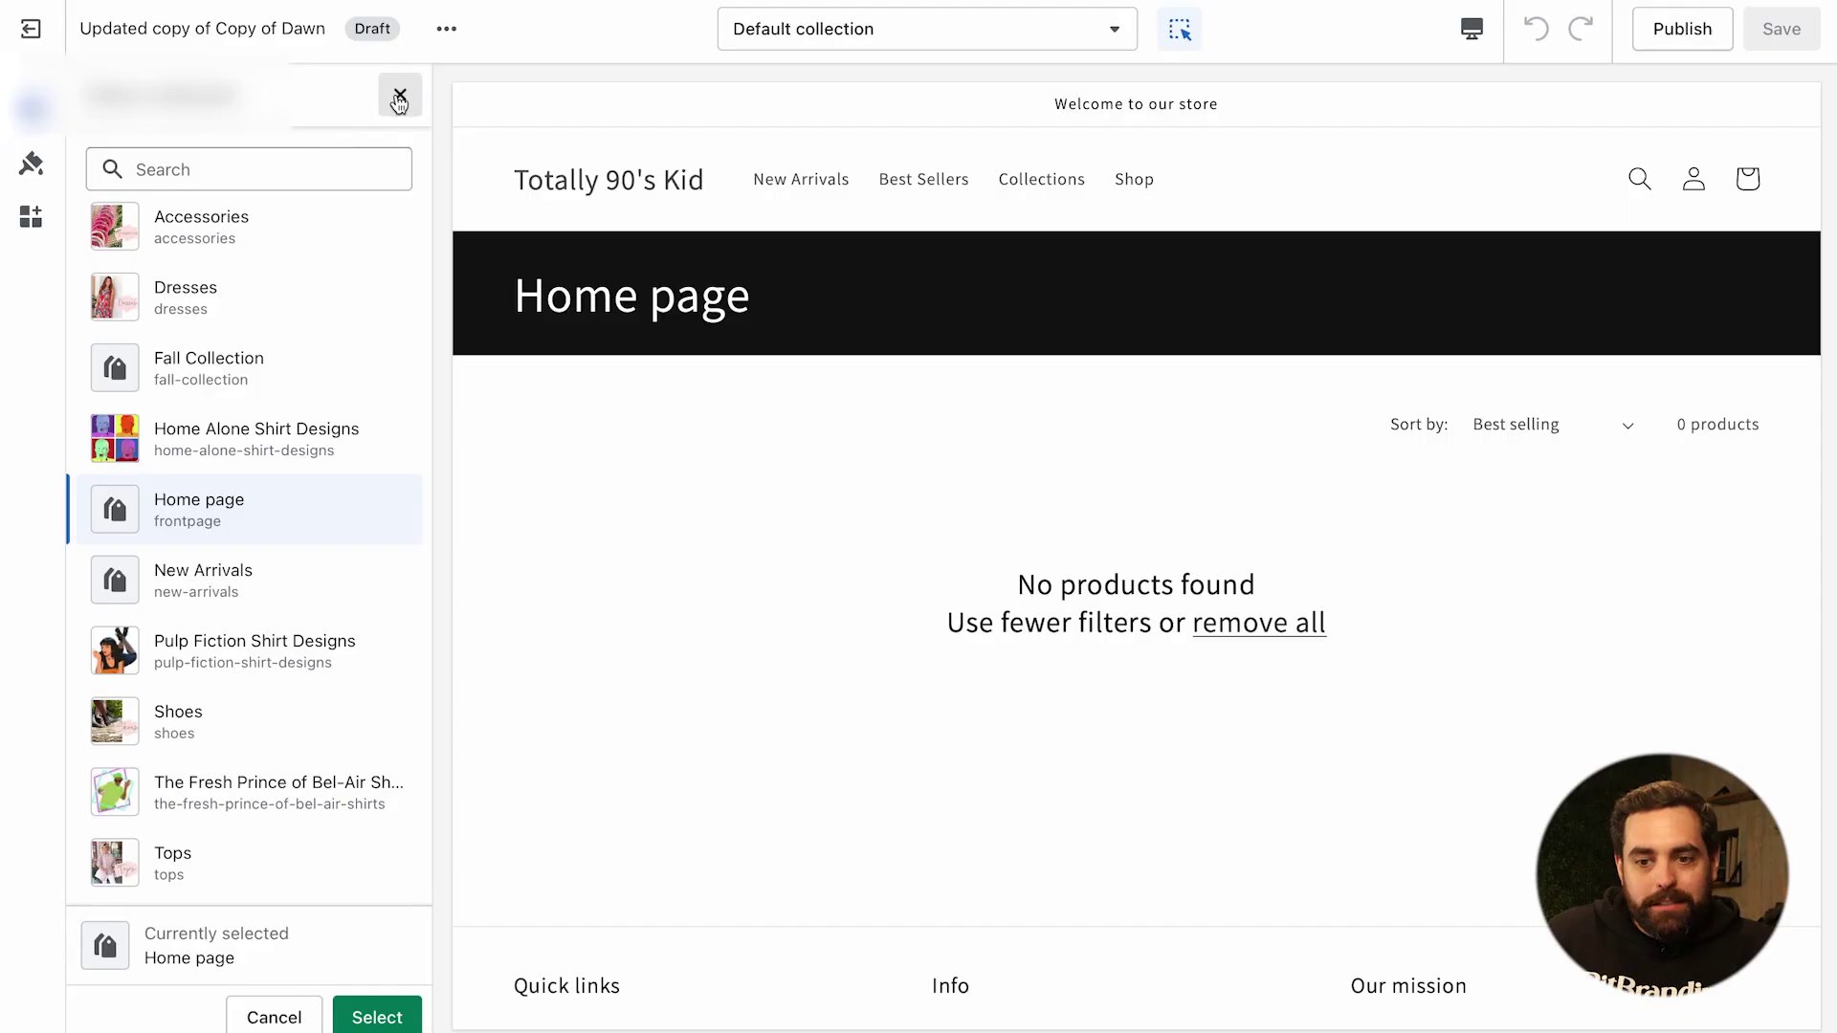
{"action": "left_click", "coordinate": [387, 105]}
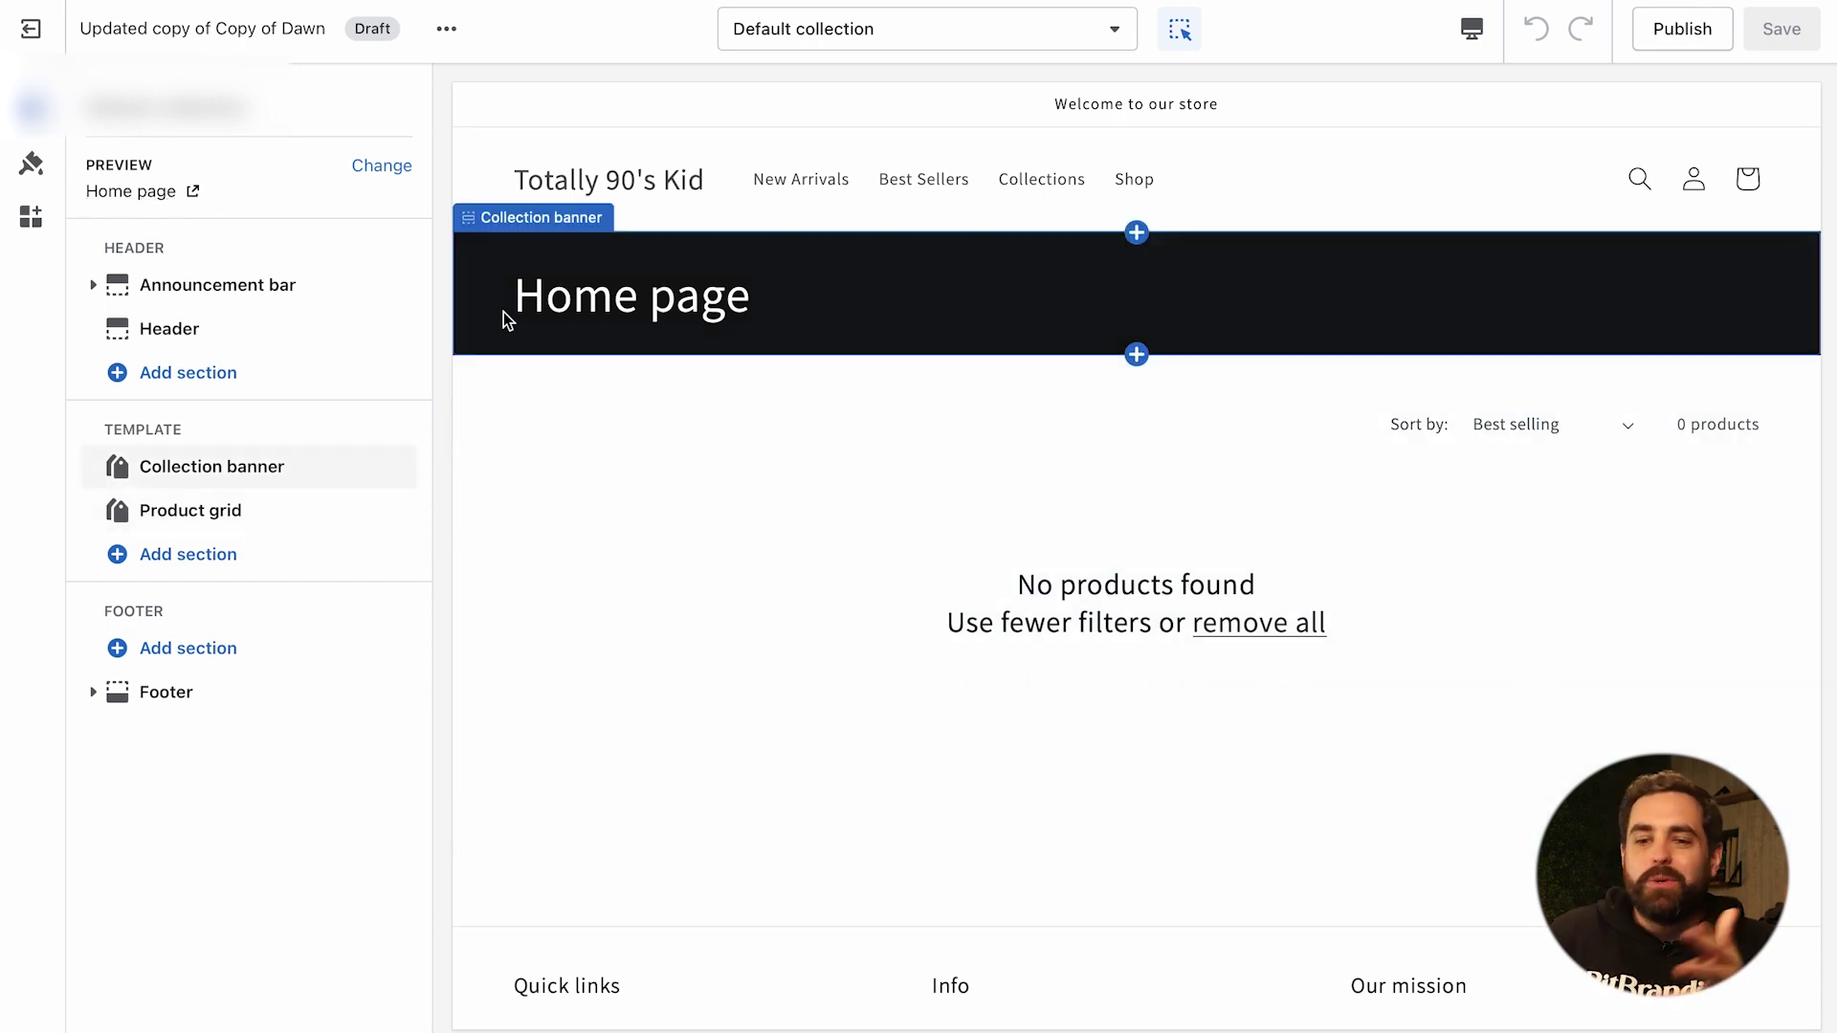
{"action": "left_click", "coordinate": [375, 172]}
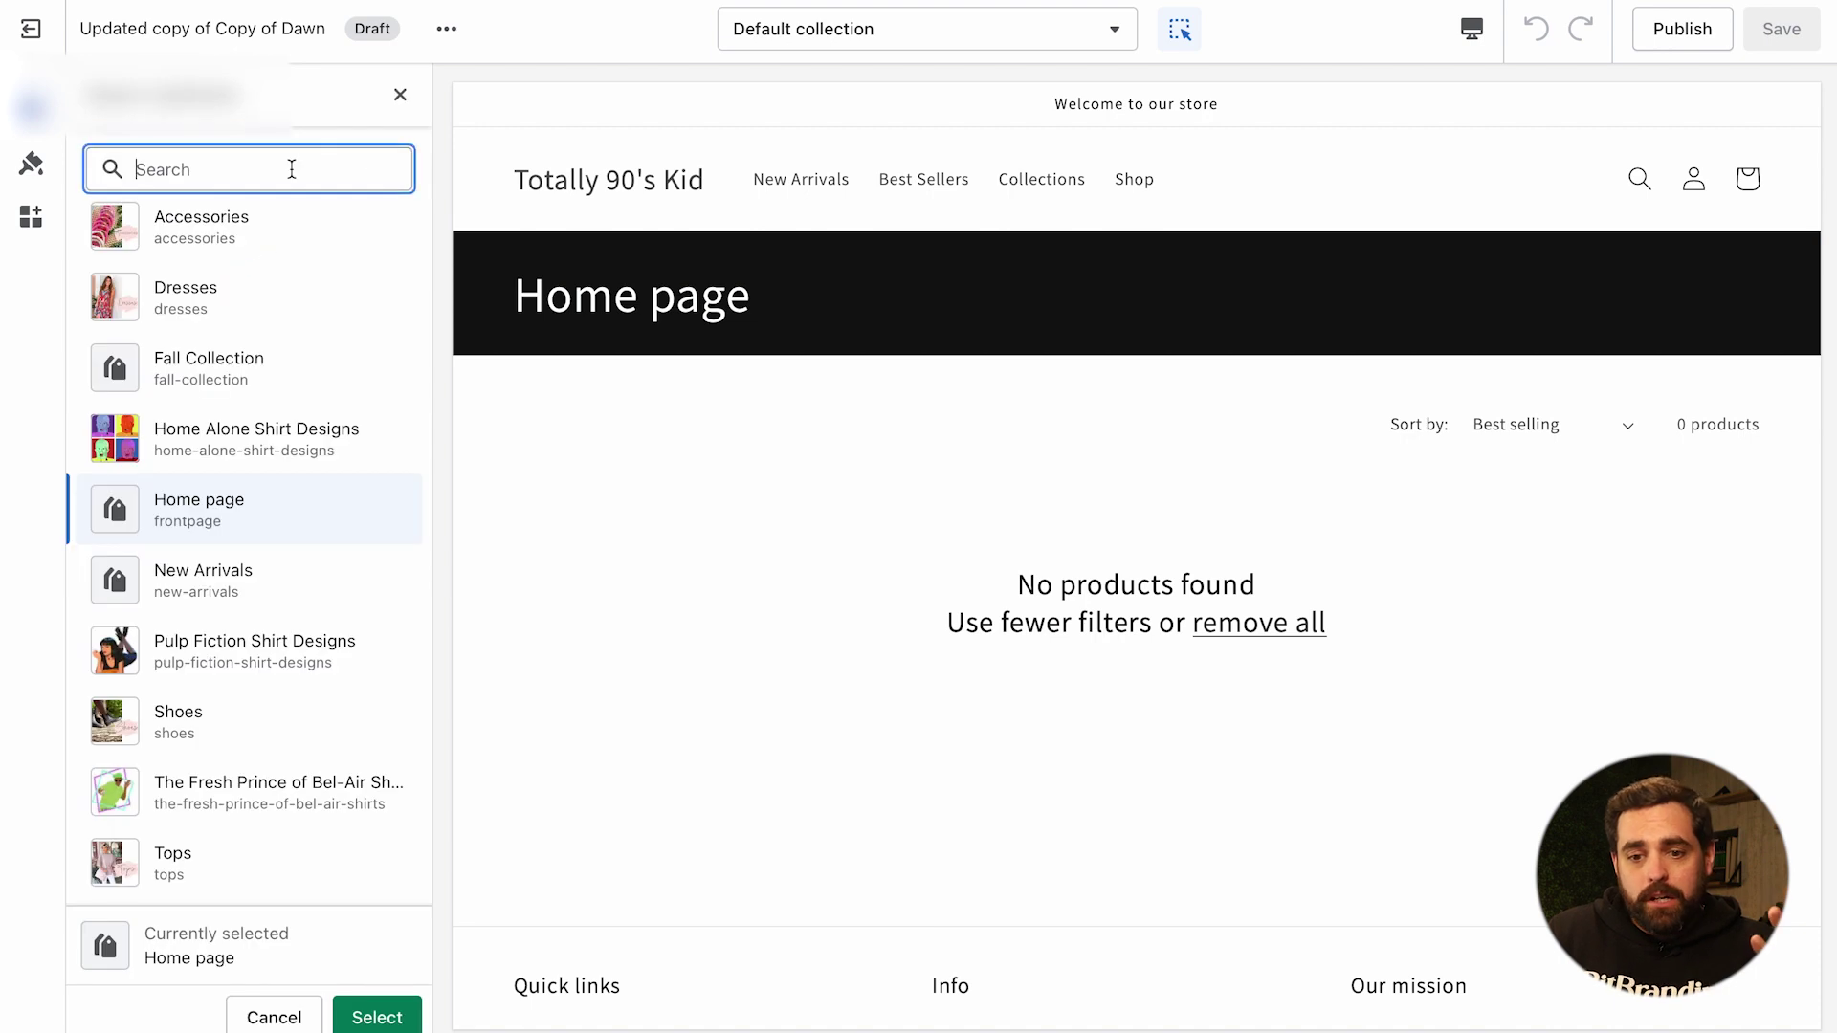
{"action": "left_click", "coordinate": [255, 796]}
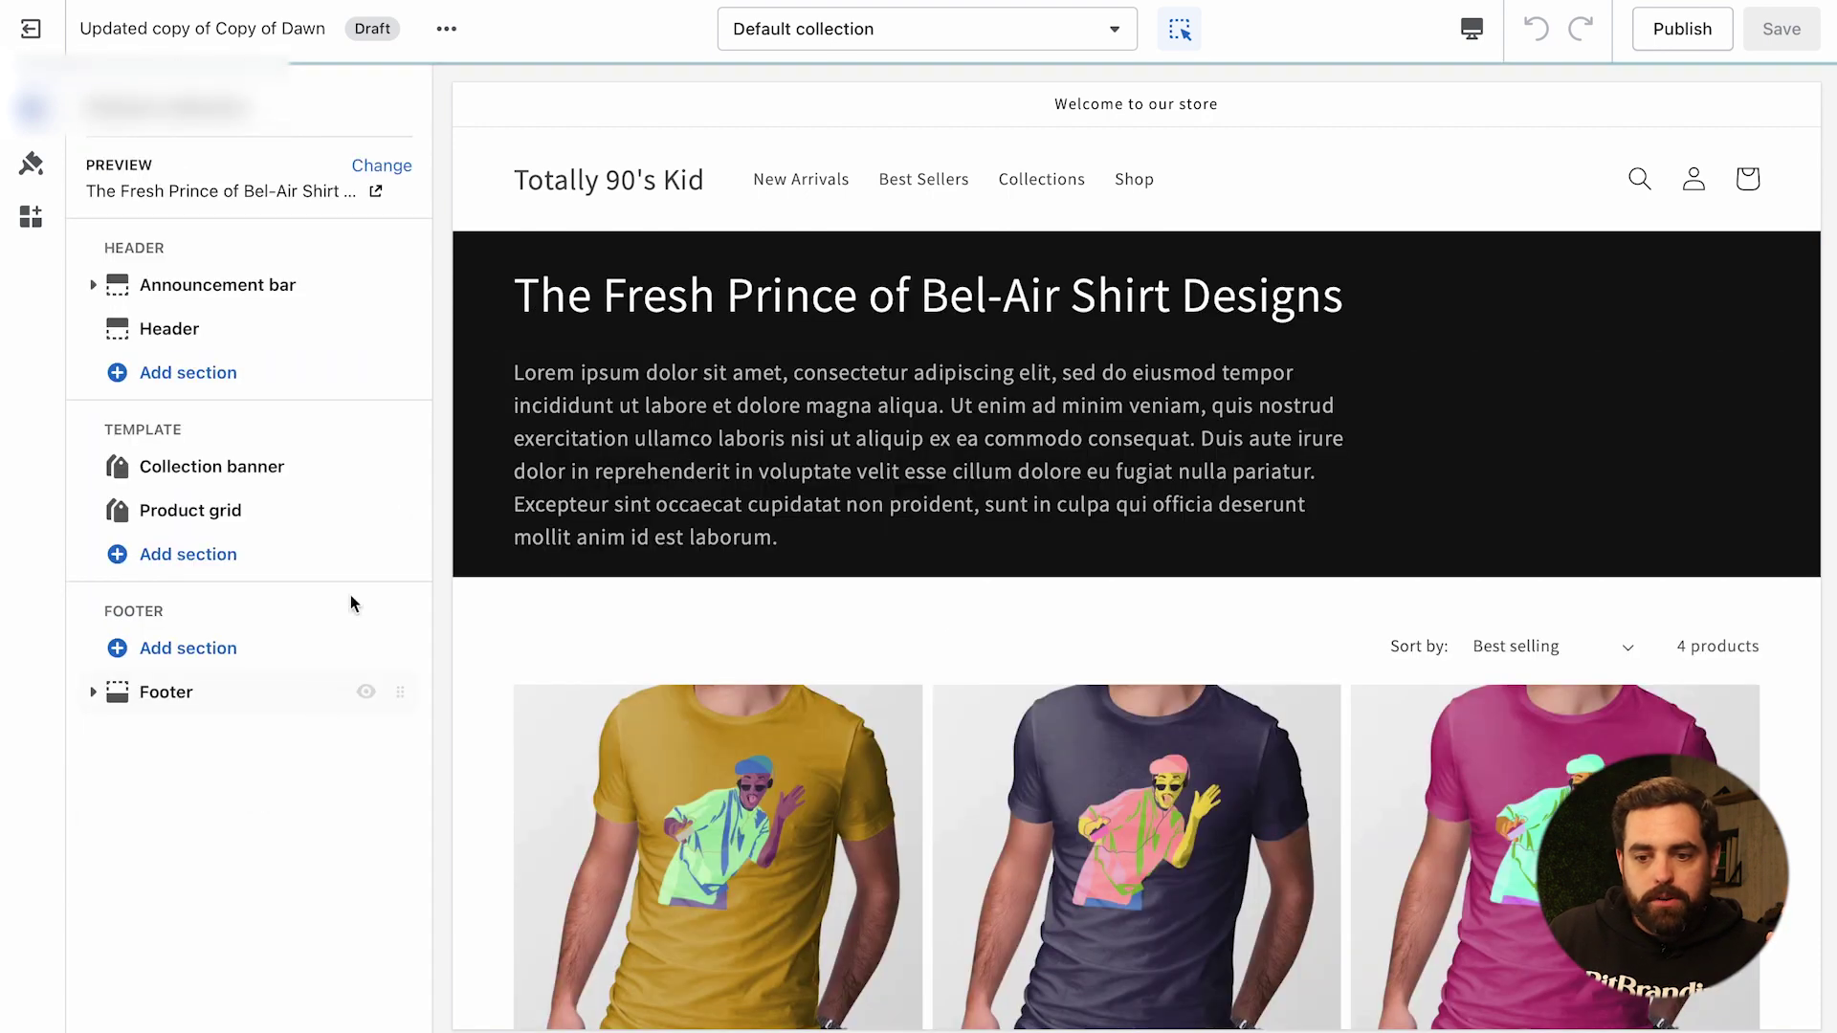
{"action": "scroll", "coordinate": [863, 486], "scroll_direction": "down", "scroll_amount": 10}
{"action": "scroll", "coordinate": [863, 486], "scroll_direction": "up", "scroll_amount": 10}
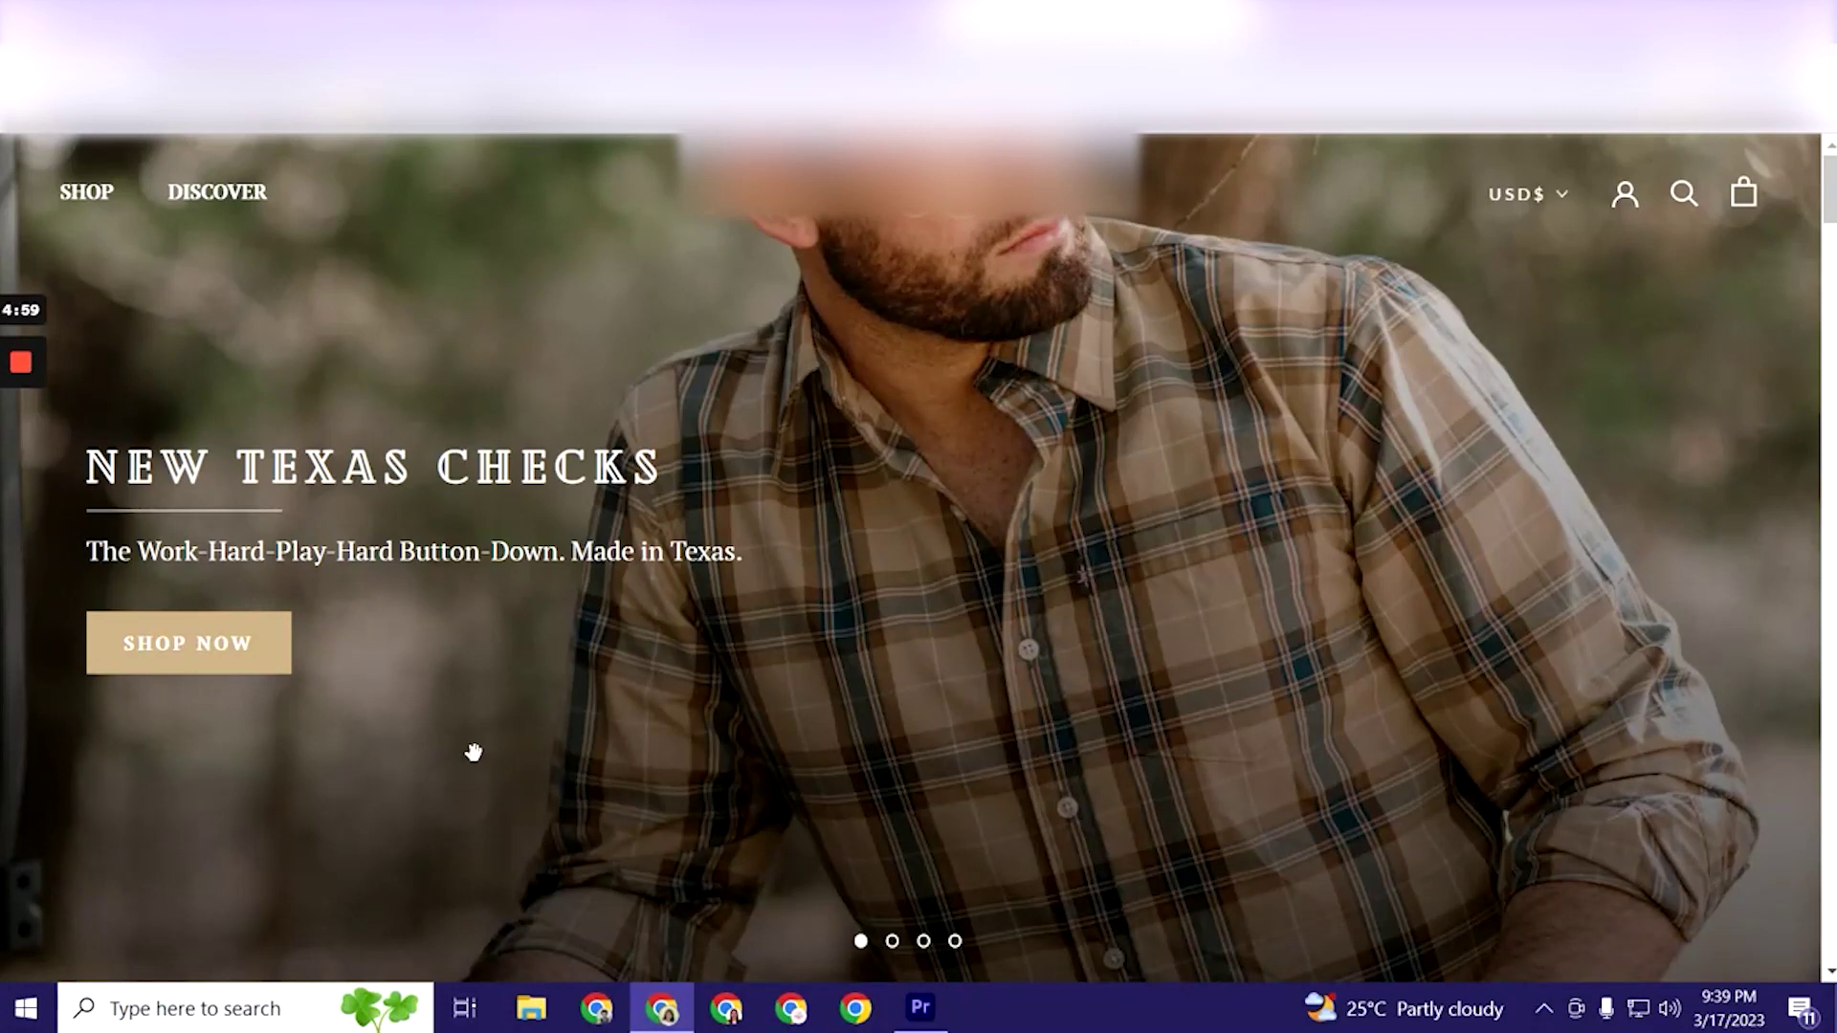
{"action": "scroll", "coordinate": [473, 752], "scroll_direction": "down", "scroll_amount": 7}
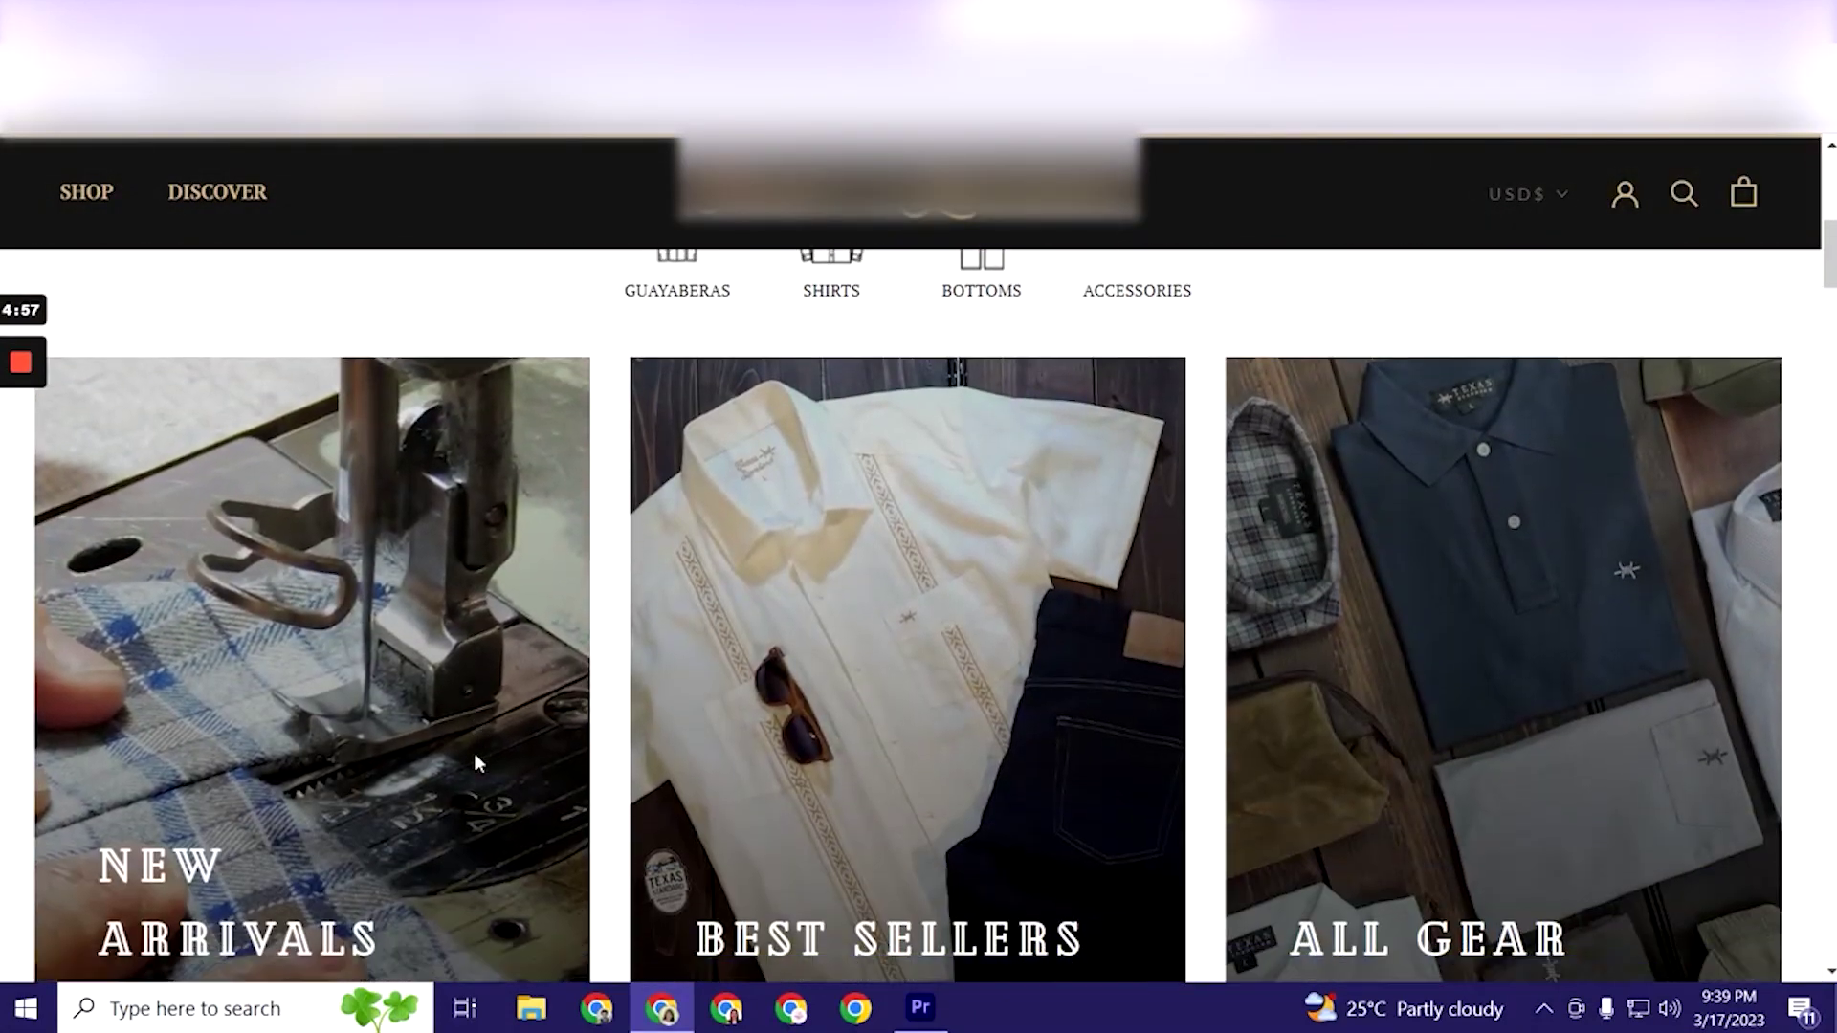
{"action": "scroll", "coordinate": [474, 752], "scroll_direction": "down", "scroll_amount": 10}
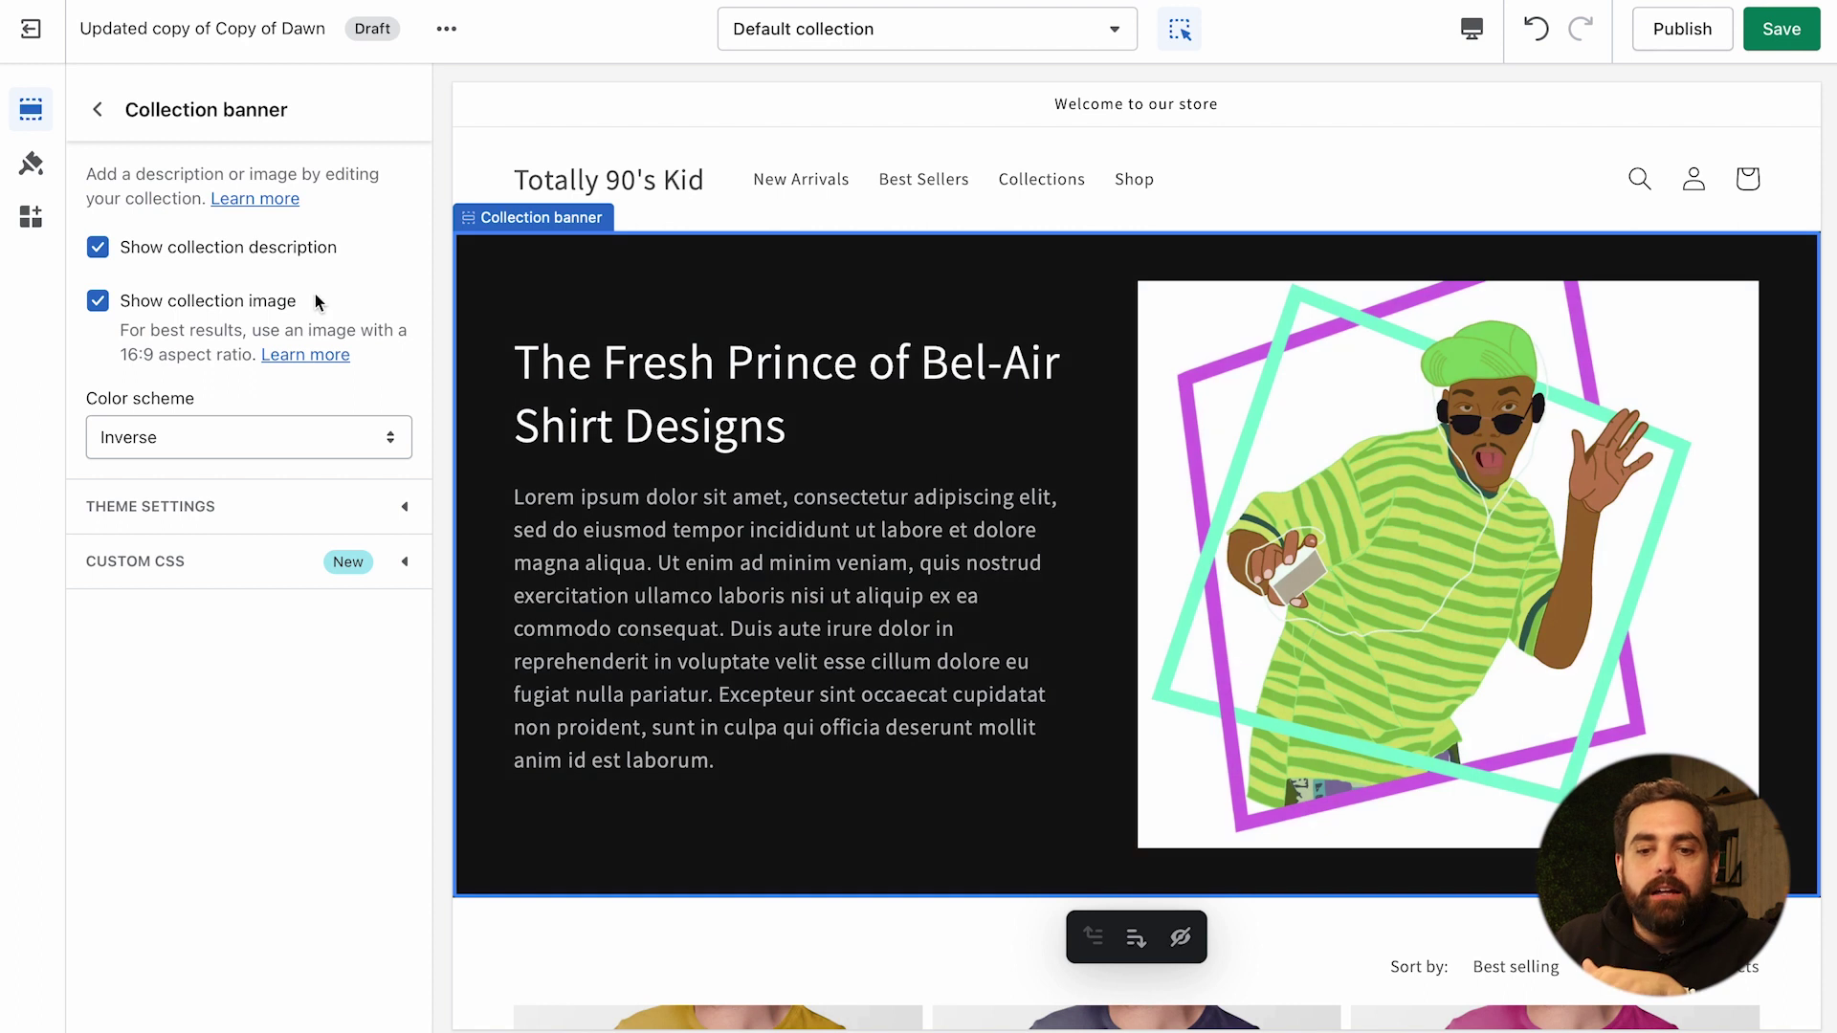
- Hide the collection image in the Collection banner and save the template
{"action": "left_click", "coordinate": [100, 303]}
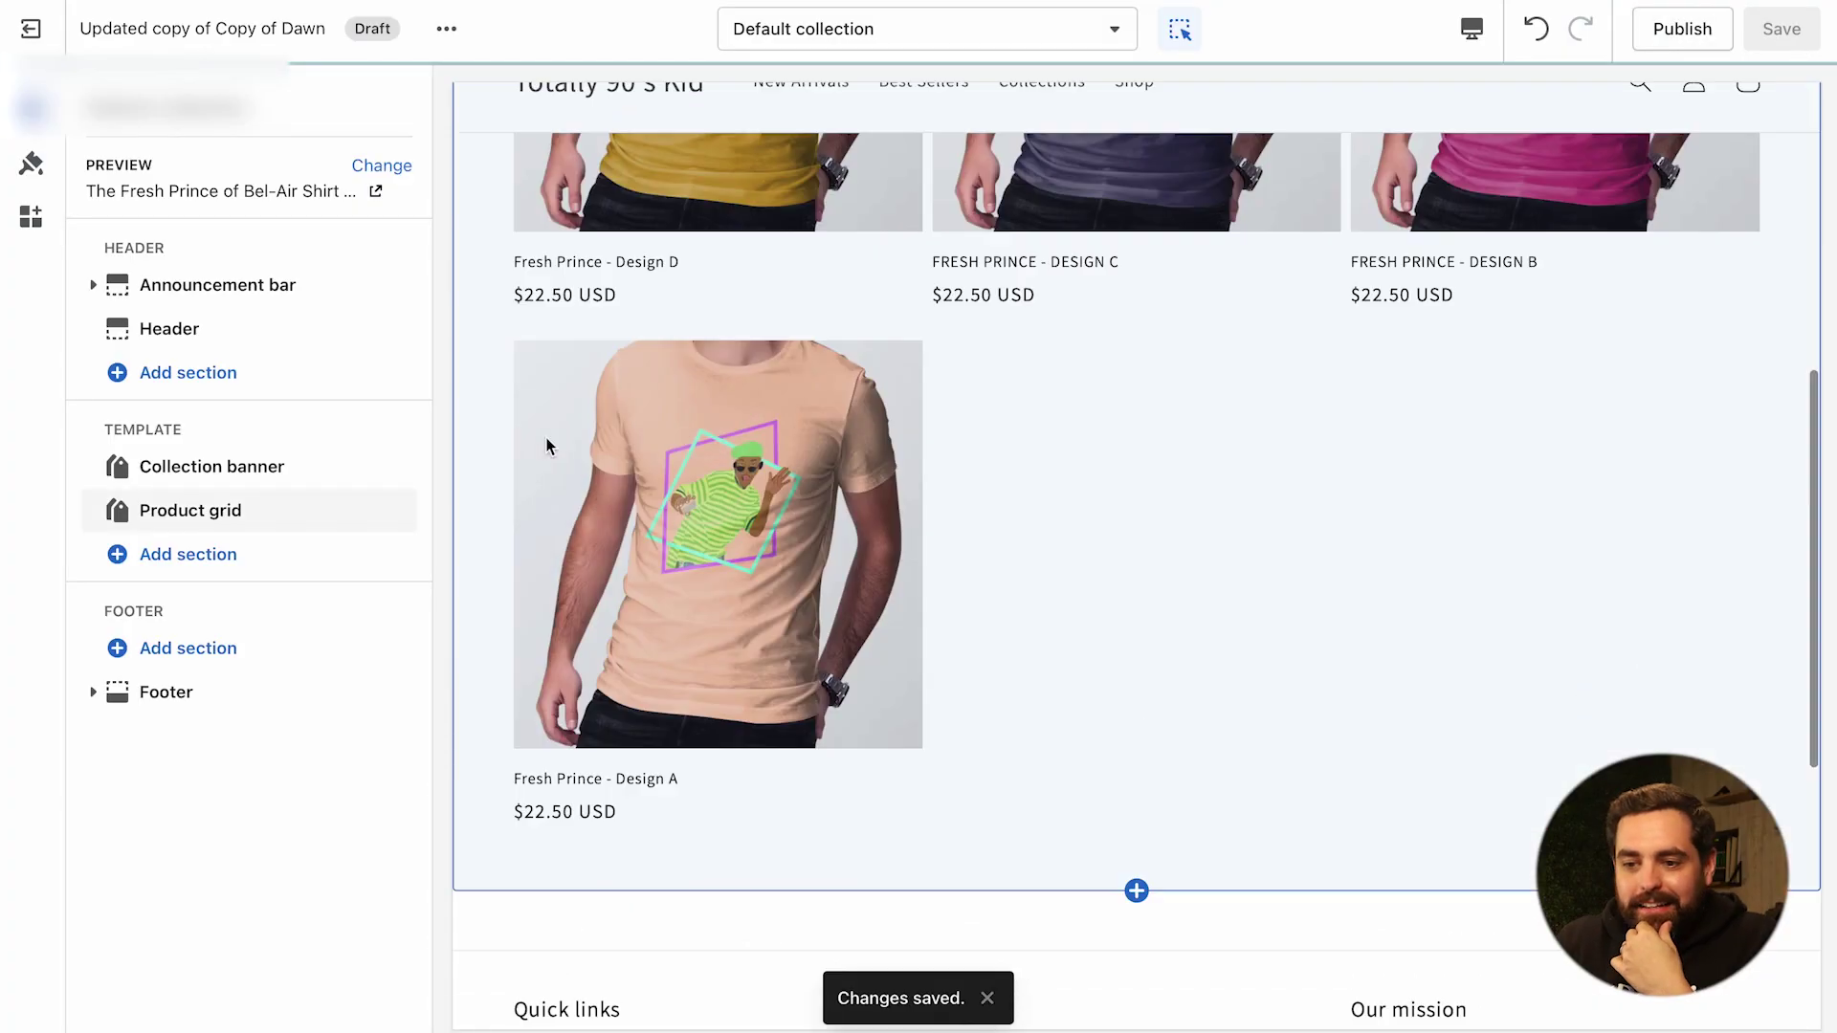
{"action": "scroll", "coordinate": [540, 442], "scroll_direction": "down", "scroll_amount": 2}
{"action": "scroll", "coordinate": [521, 208], "scroll_direction": "up", "scroll_amount": 2}
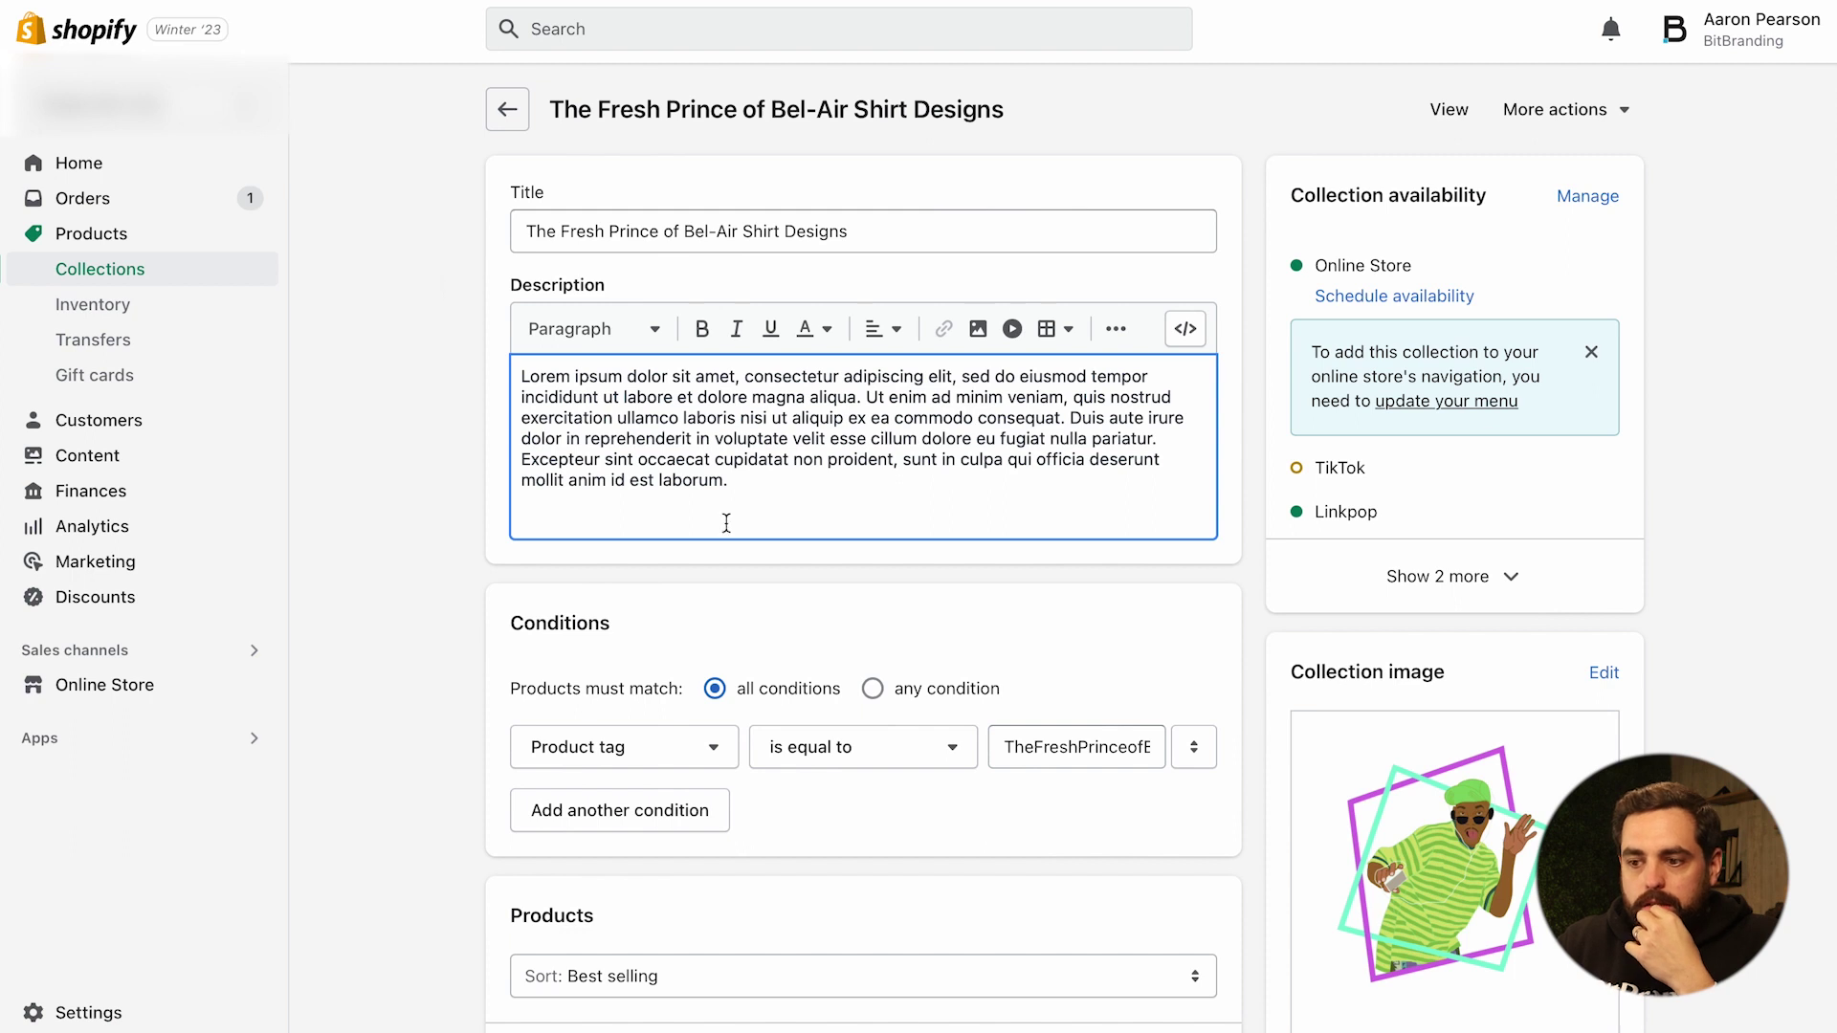
- Open the collection metafield definitions in the store's Custom data settings
{"action": "scroll", "coordinate": [727, 523], "scroll_direction": "down", "scroll_amount": 6}
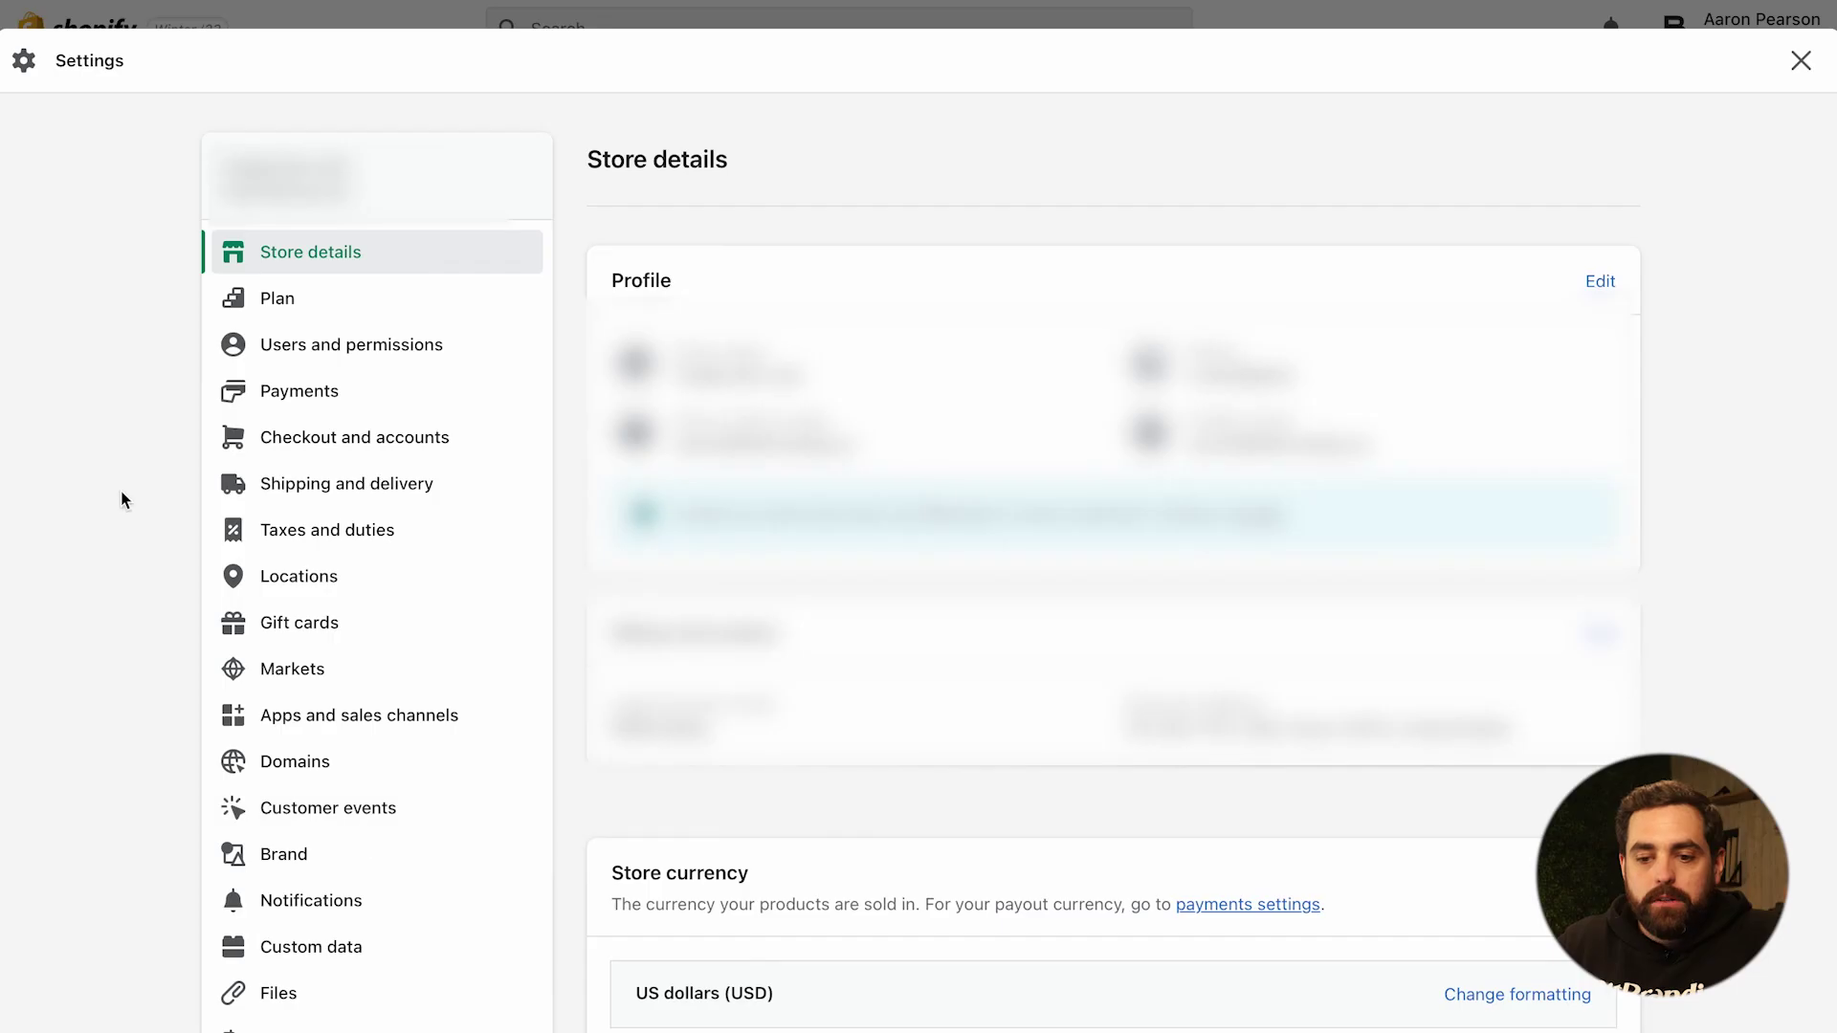
{"action": "scroll", "coordinate": [120, 491], "scroll_direction": "down", "scroll_amount": 3}
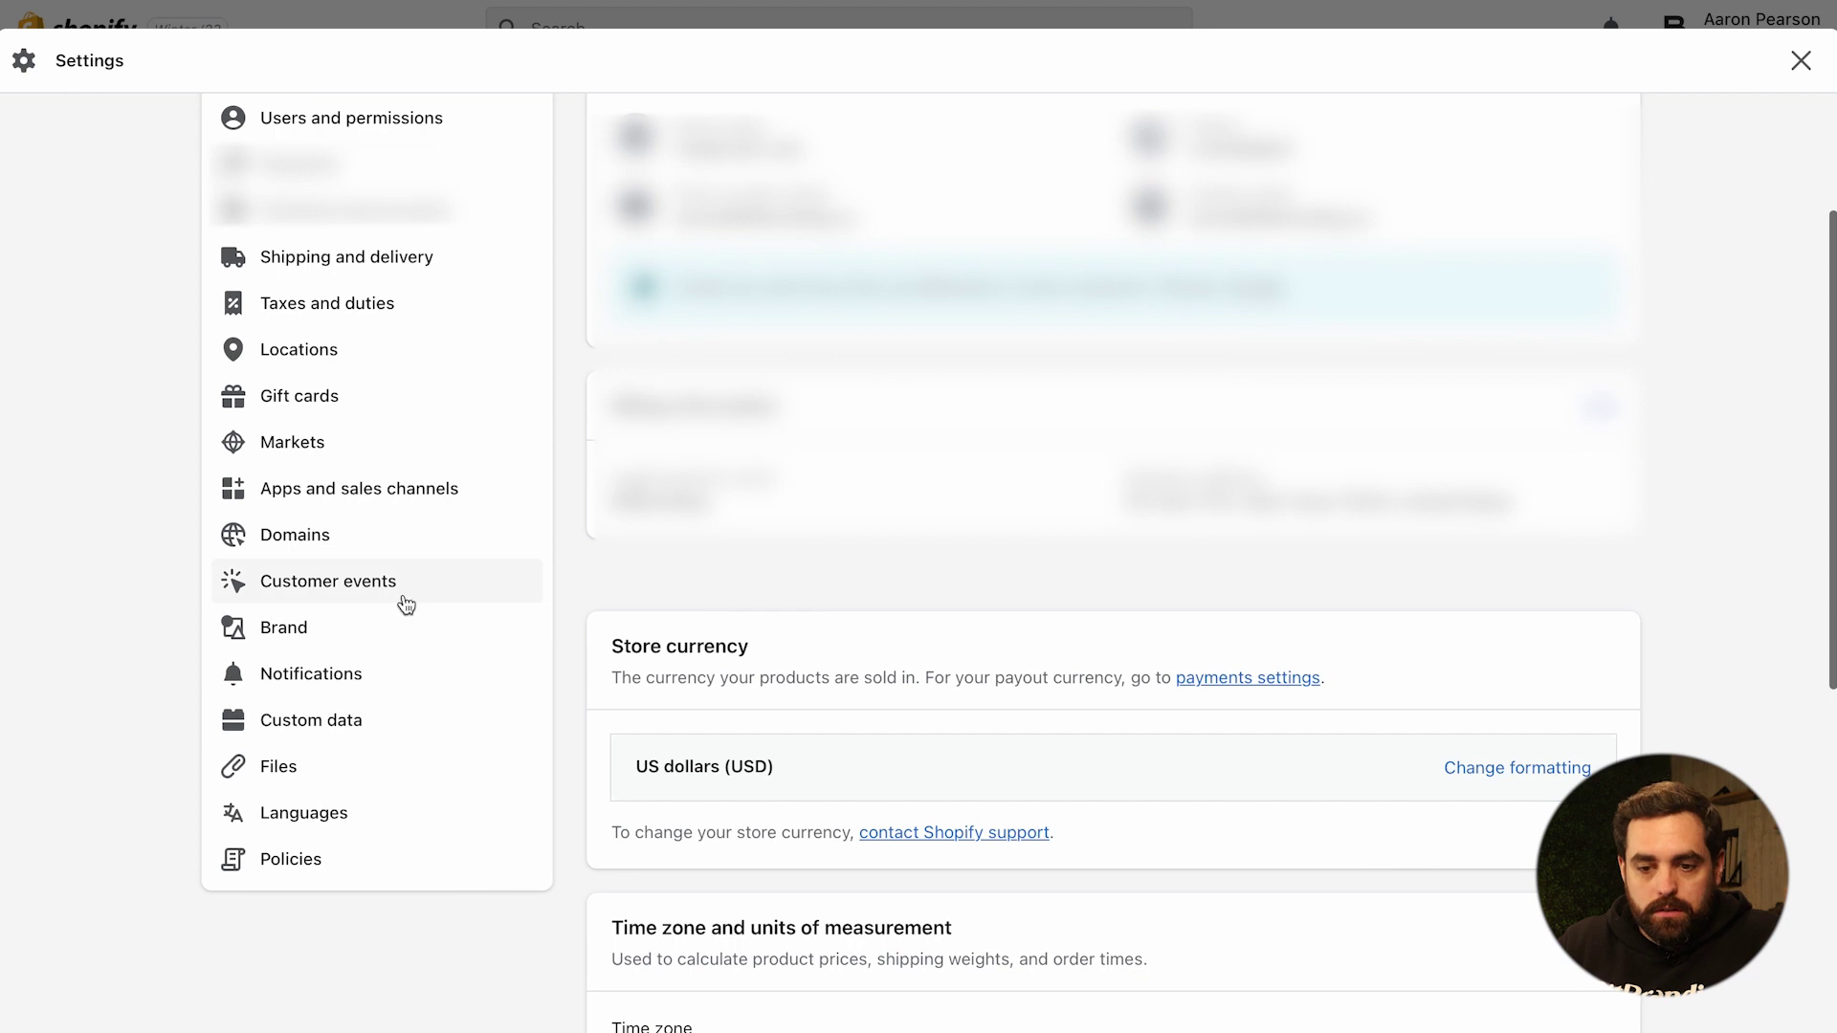
{"action": "left_click", "coordinate": [332, 724]}
{"action": "scroll", "coordinate": [176, 587], "scroll_direction": "down", "scroll_amount": 3}
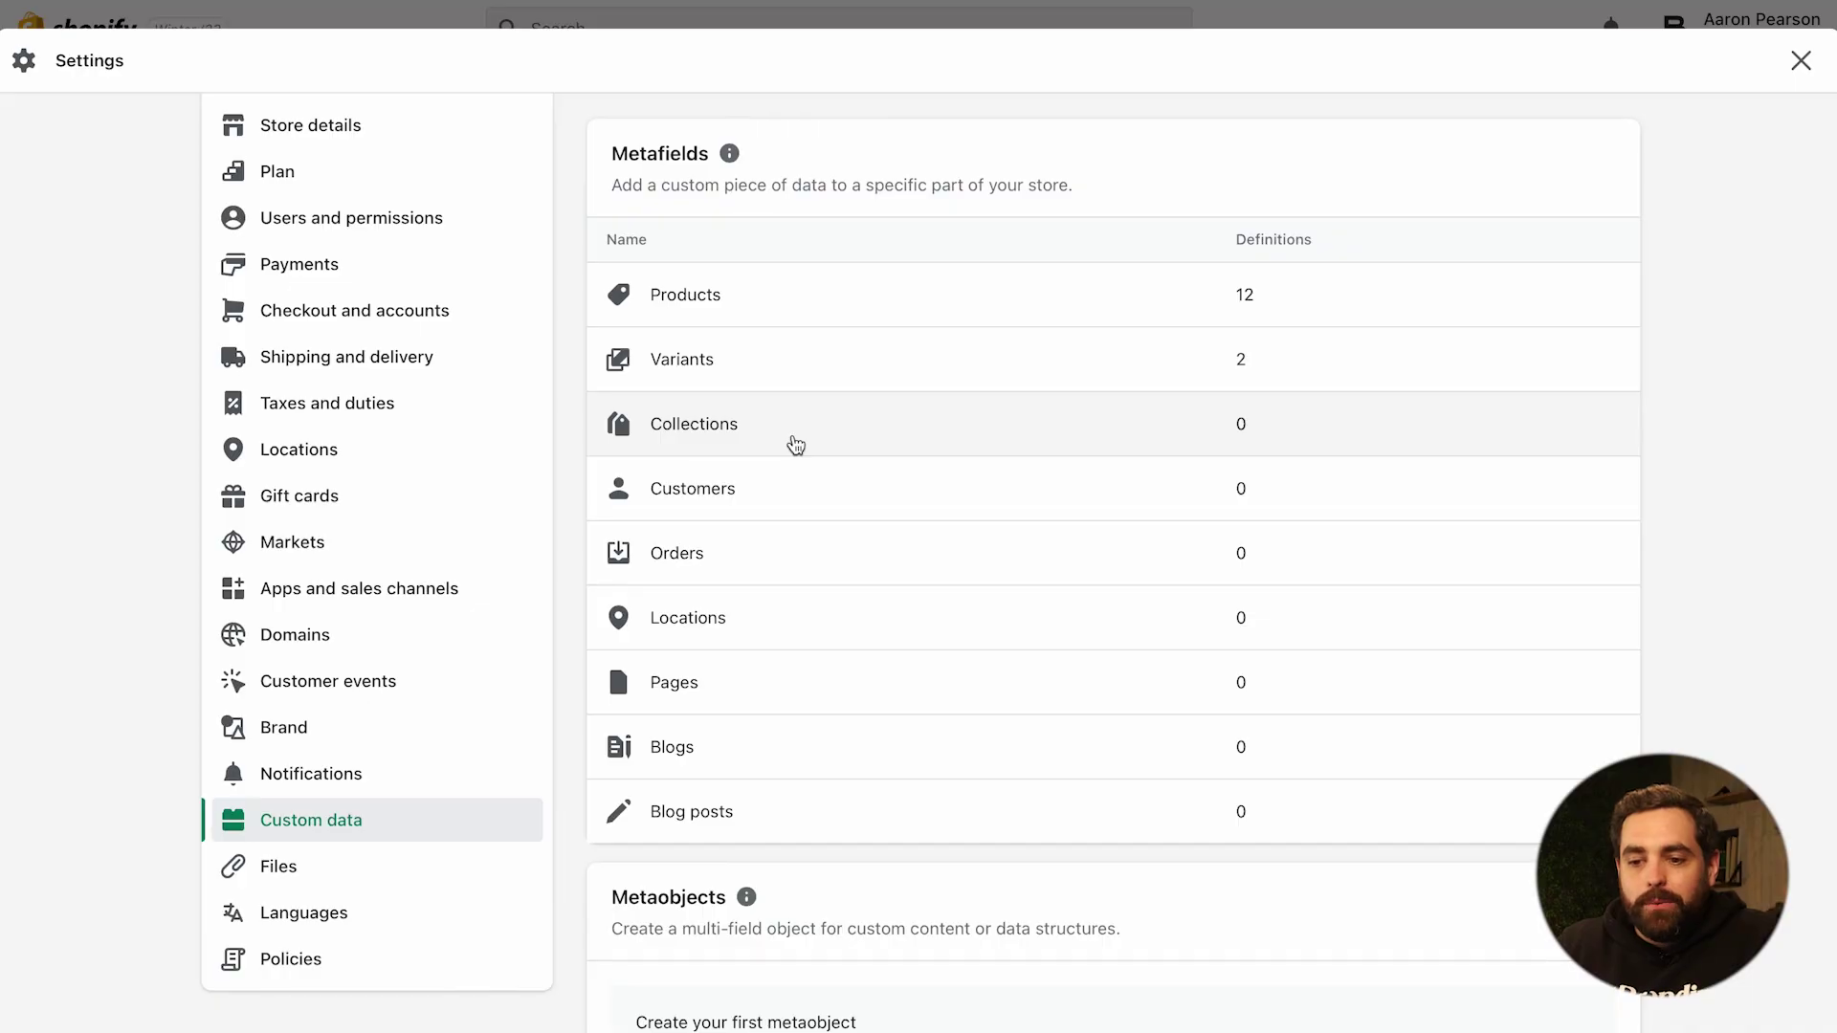
{"action": "left_click", "coordinate": [734, 440]}
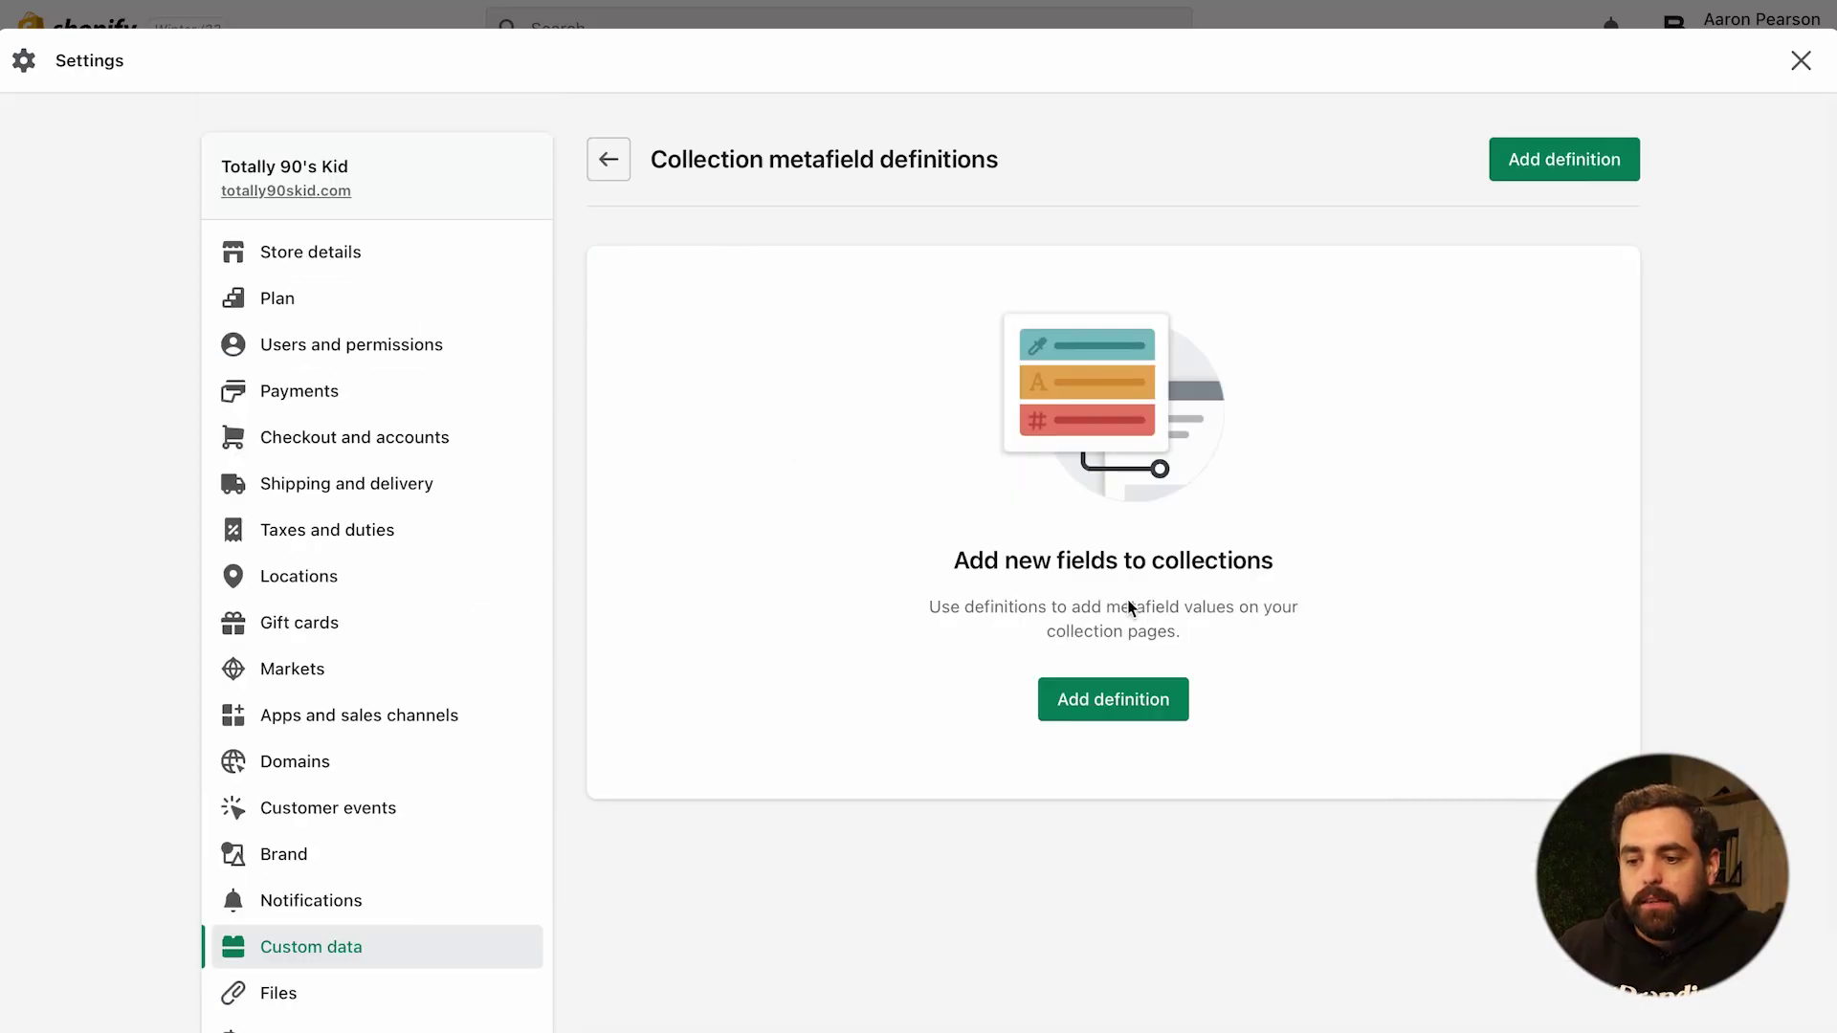
- Create a collection metafield definition named "Bottom Description" of type Multi-line text, save it and leave the settings
{"action": "left_click", "coordinate": [1127, 708]}
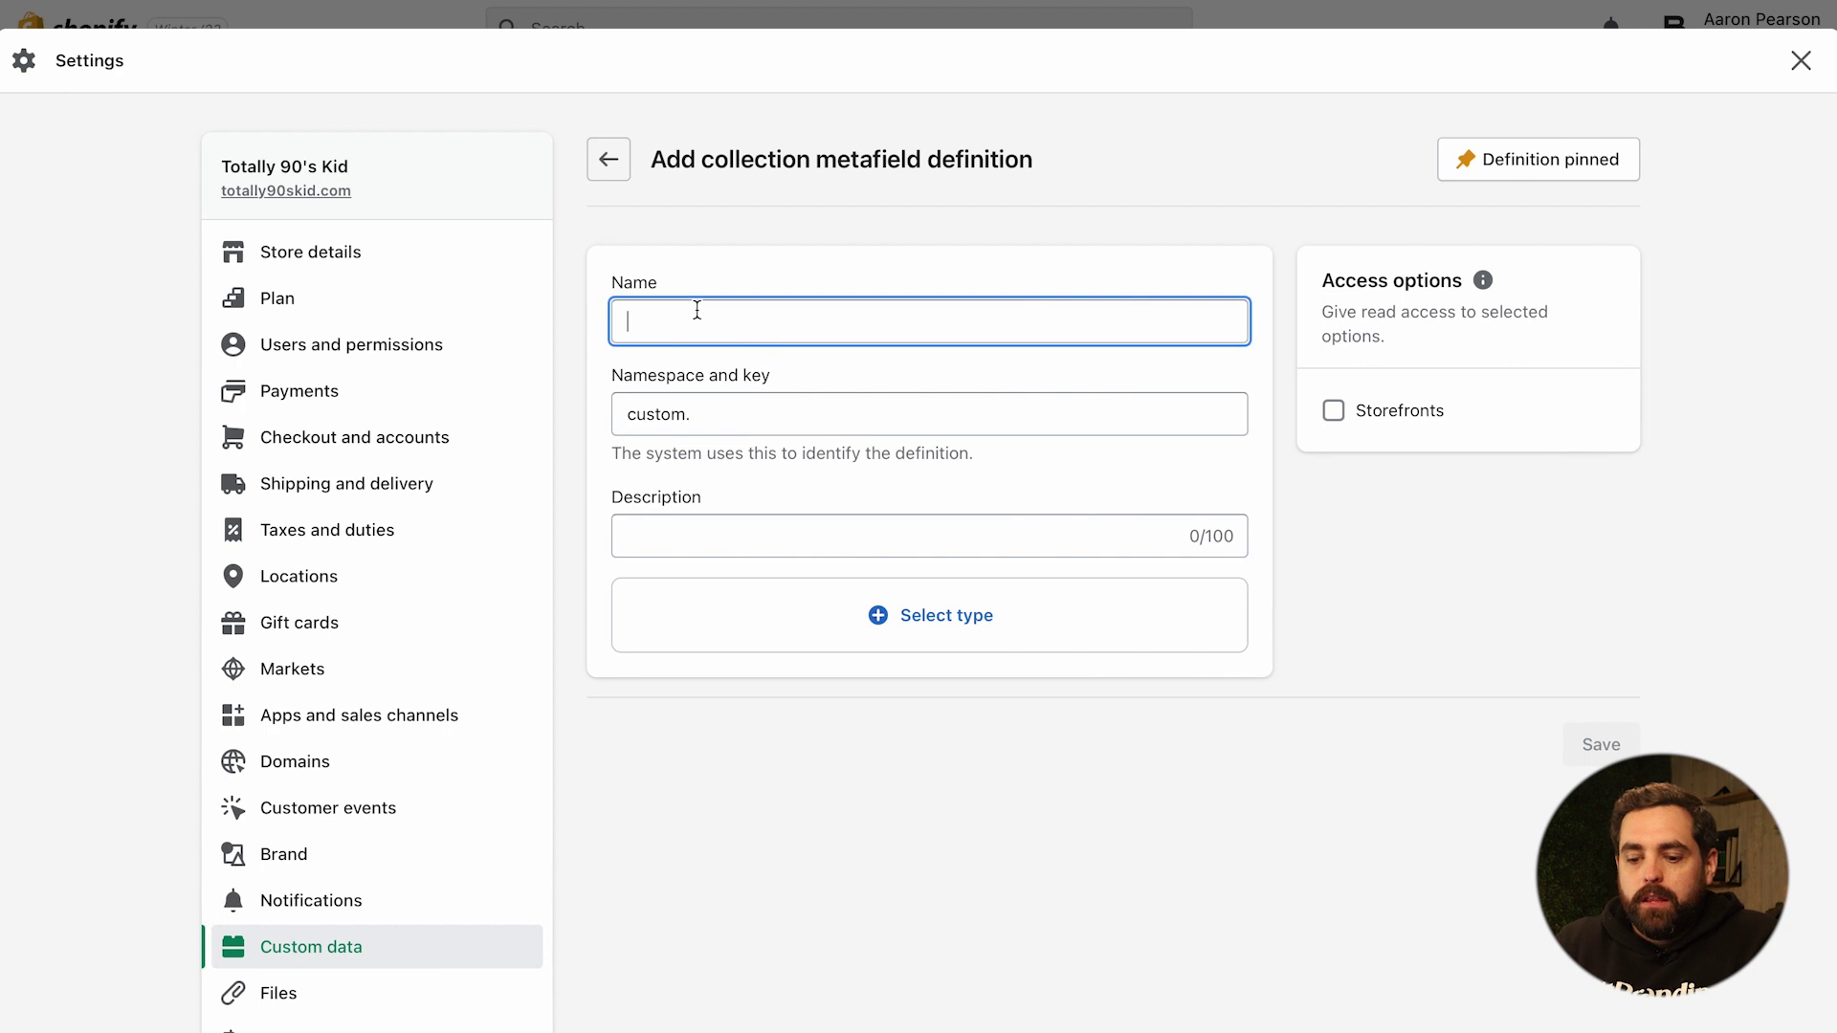
{"action": "type", "text": "Bottom Description"}
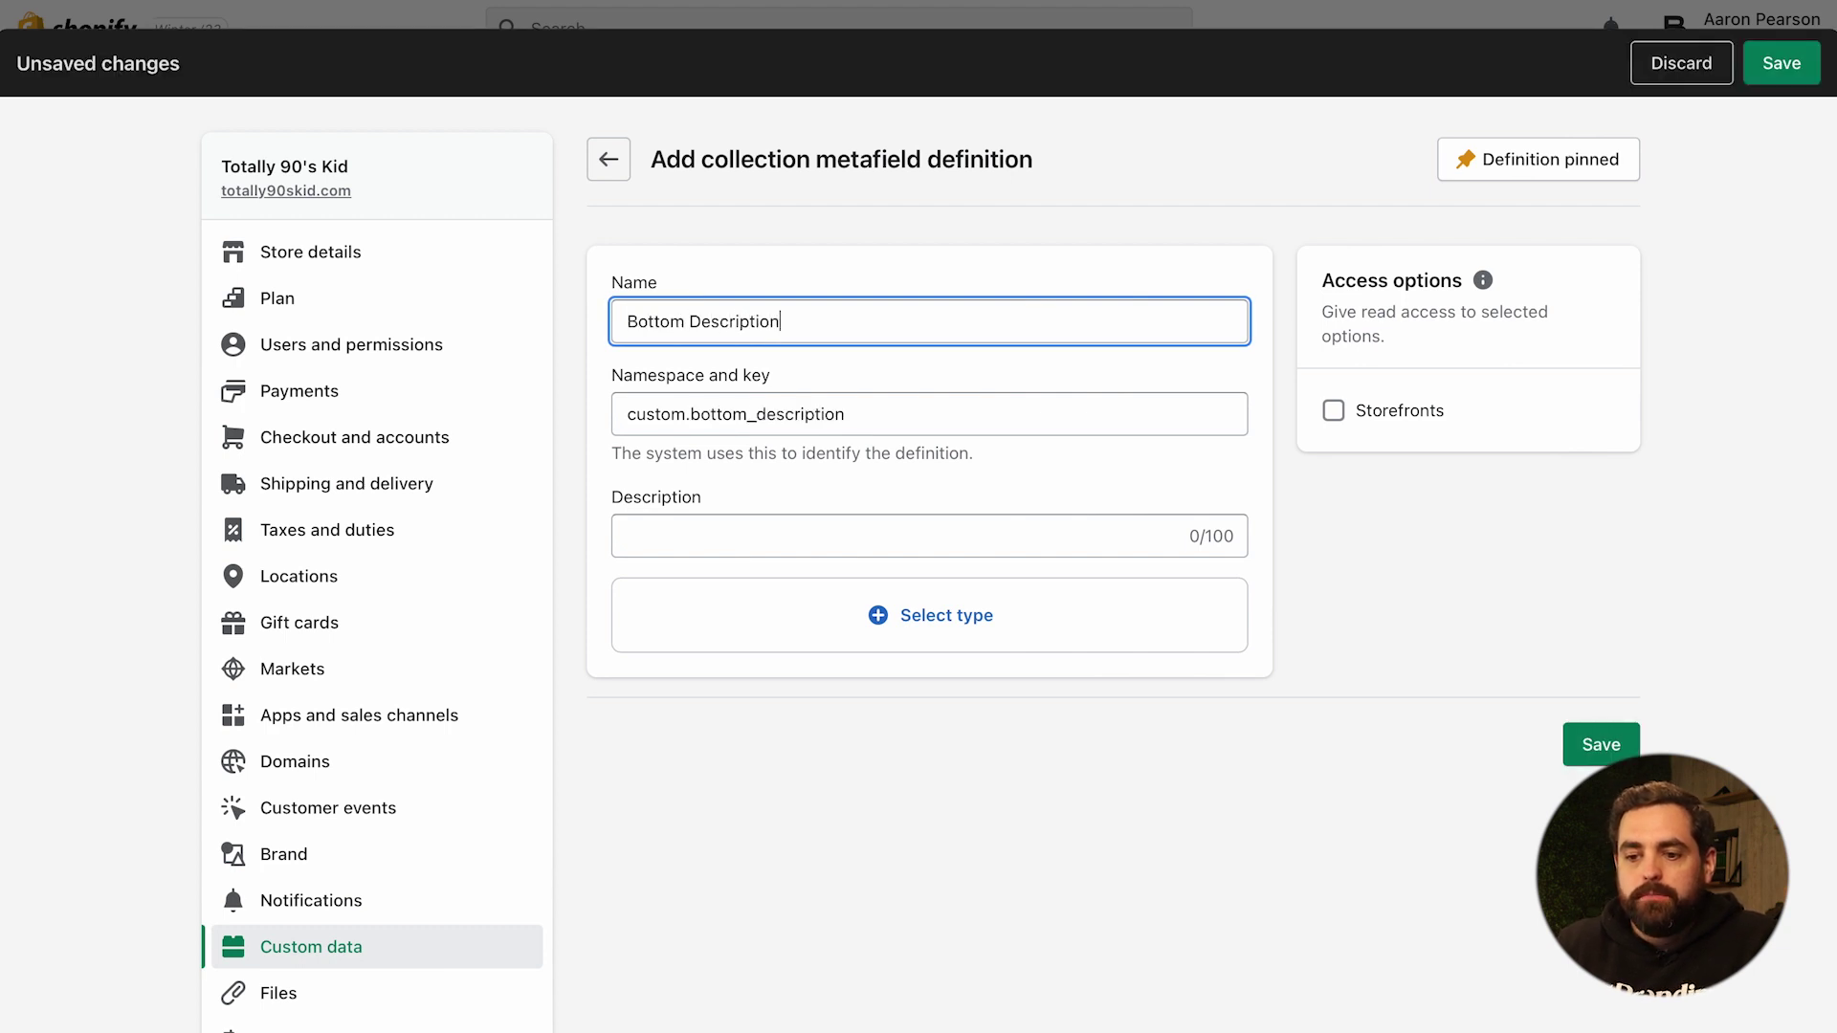
{"action": "left_click", "coordinate": [926, 619]}
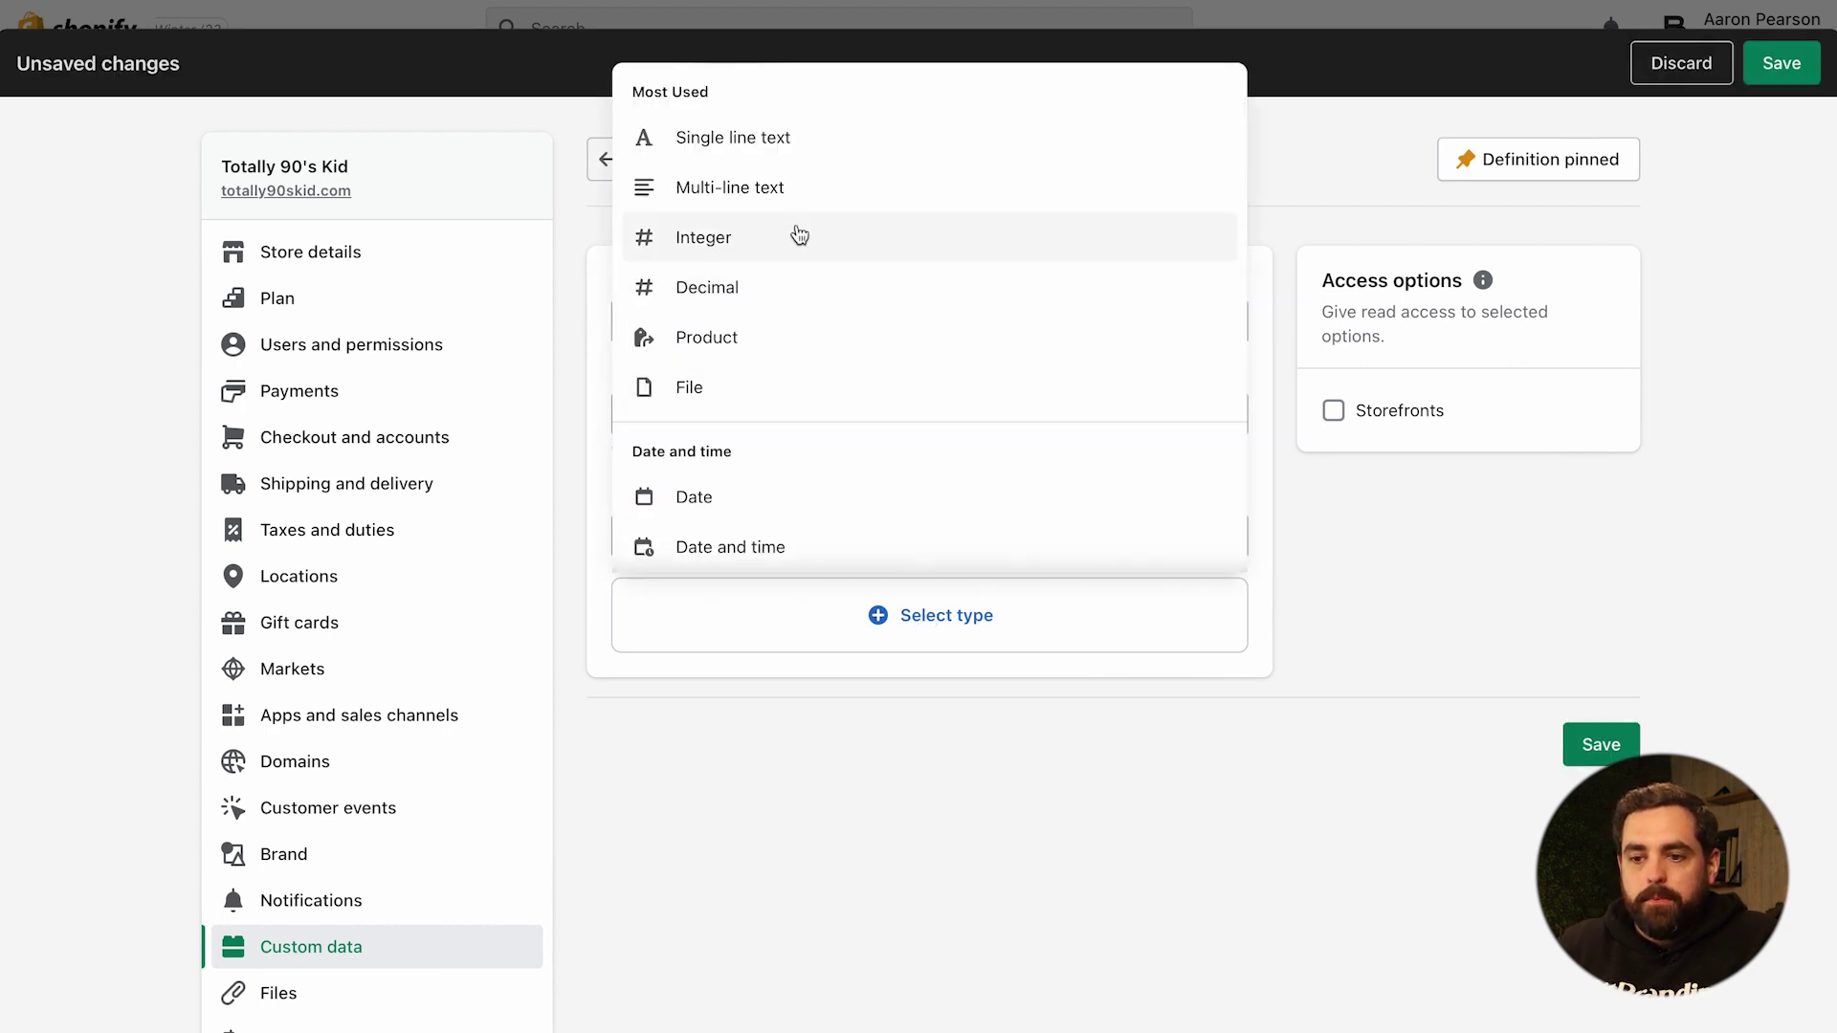
{"action": "left_click", "coordinate": [783, 191]}
{"action": "scroll", "coordinate": [1375, 697], "scroll_direction": "down", "scroll_amount": 2}
{"action": "key", "text": "ctrl+s"}
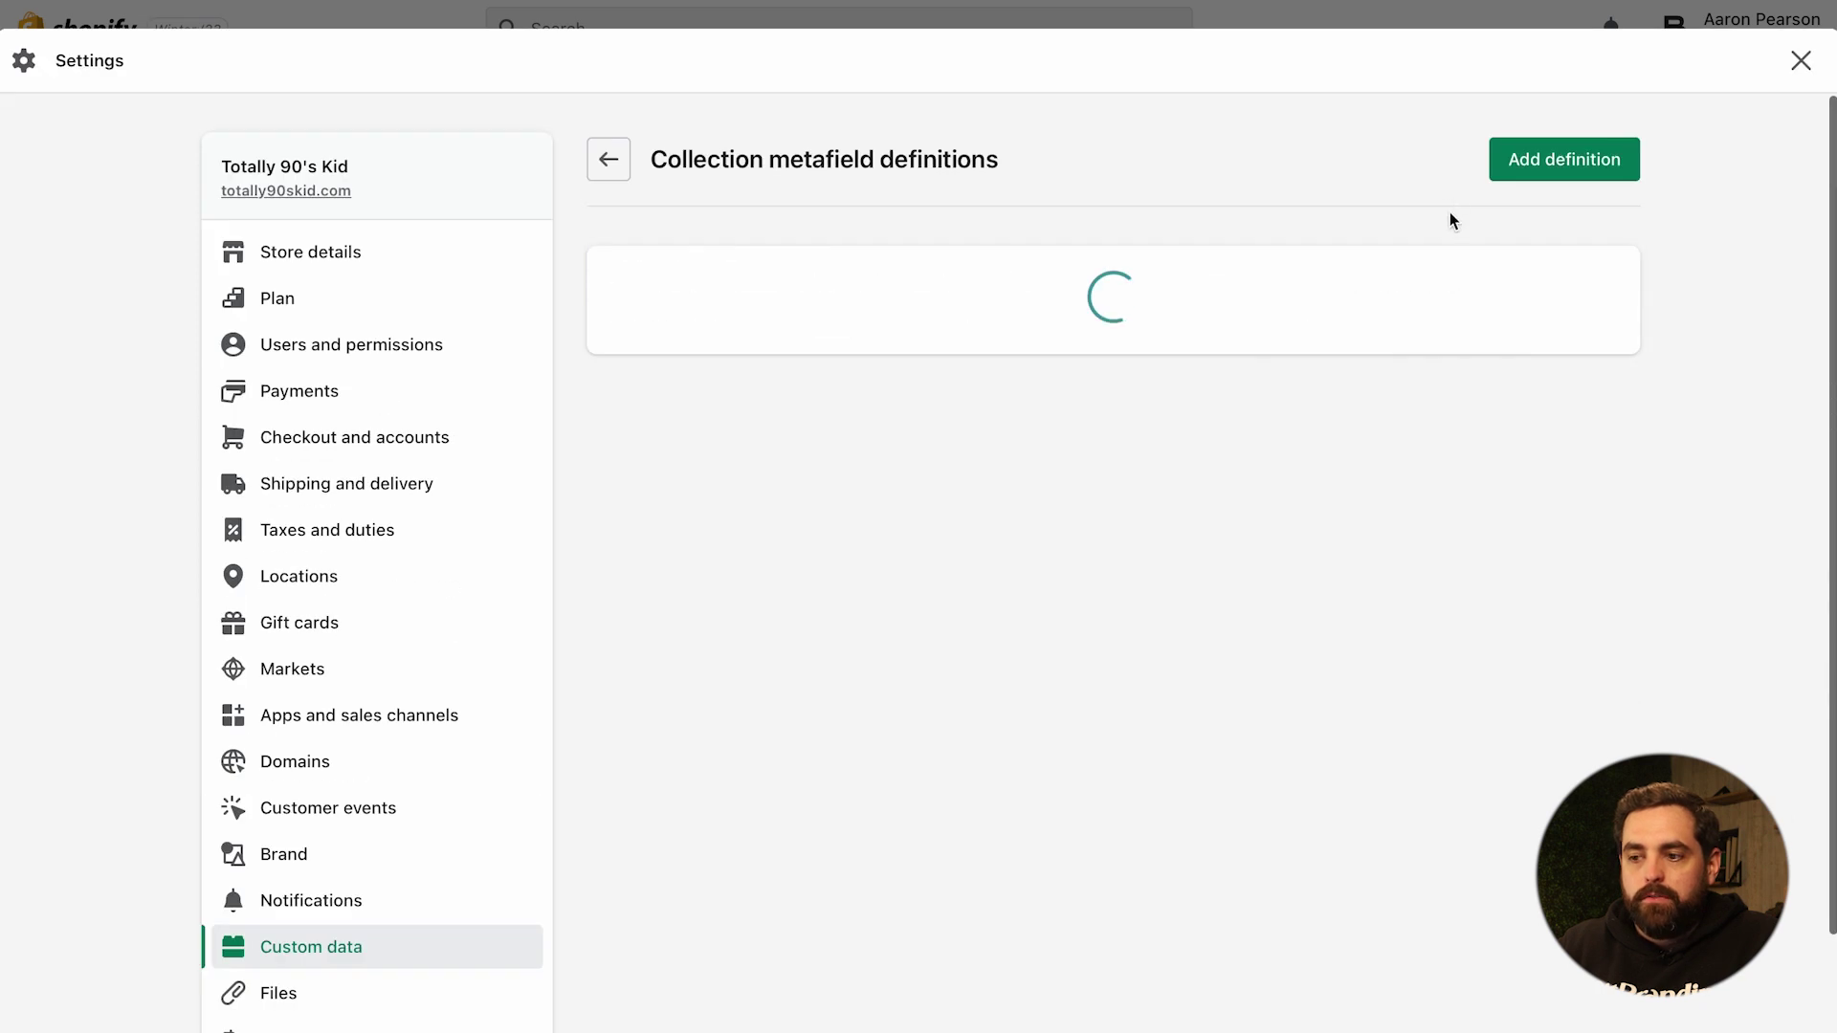
{"action": "left_click", "coordinate": [1802, 67]}
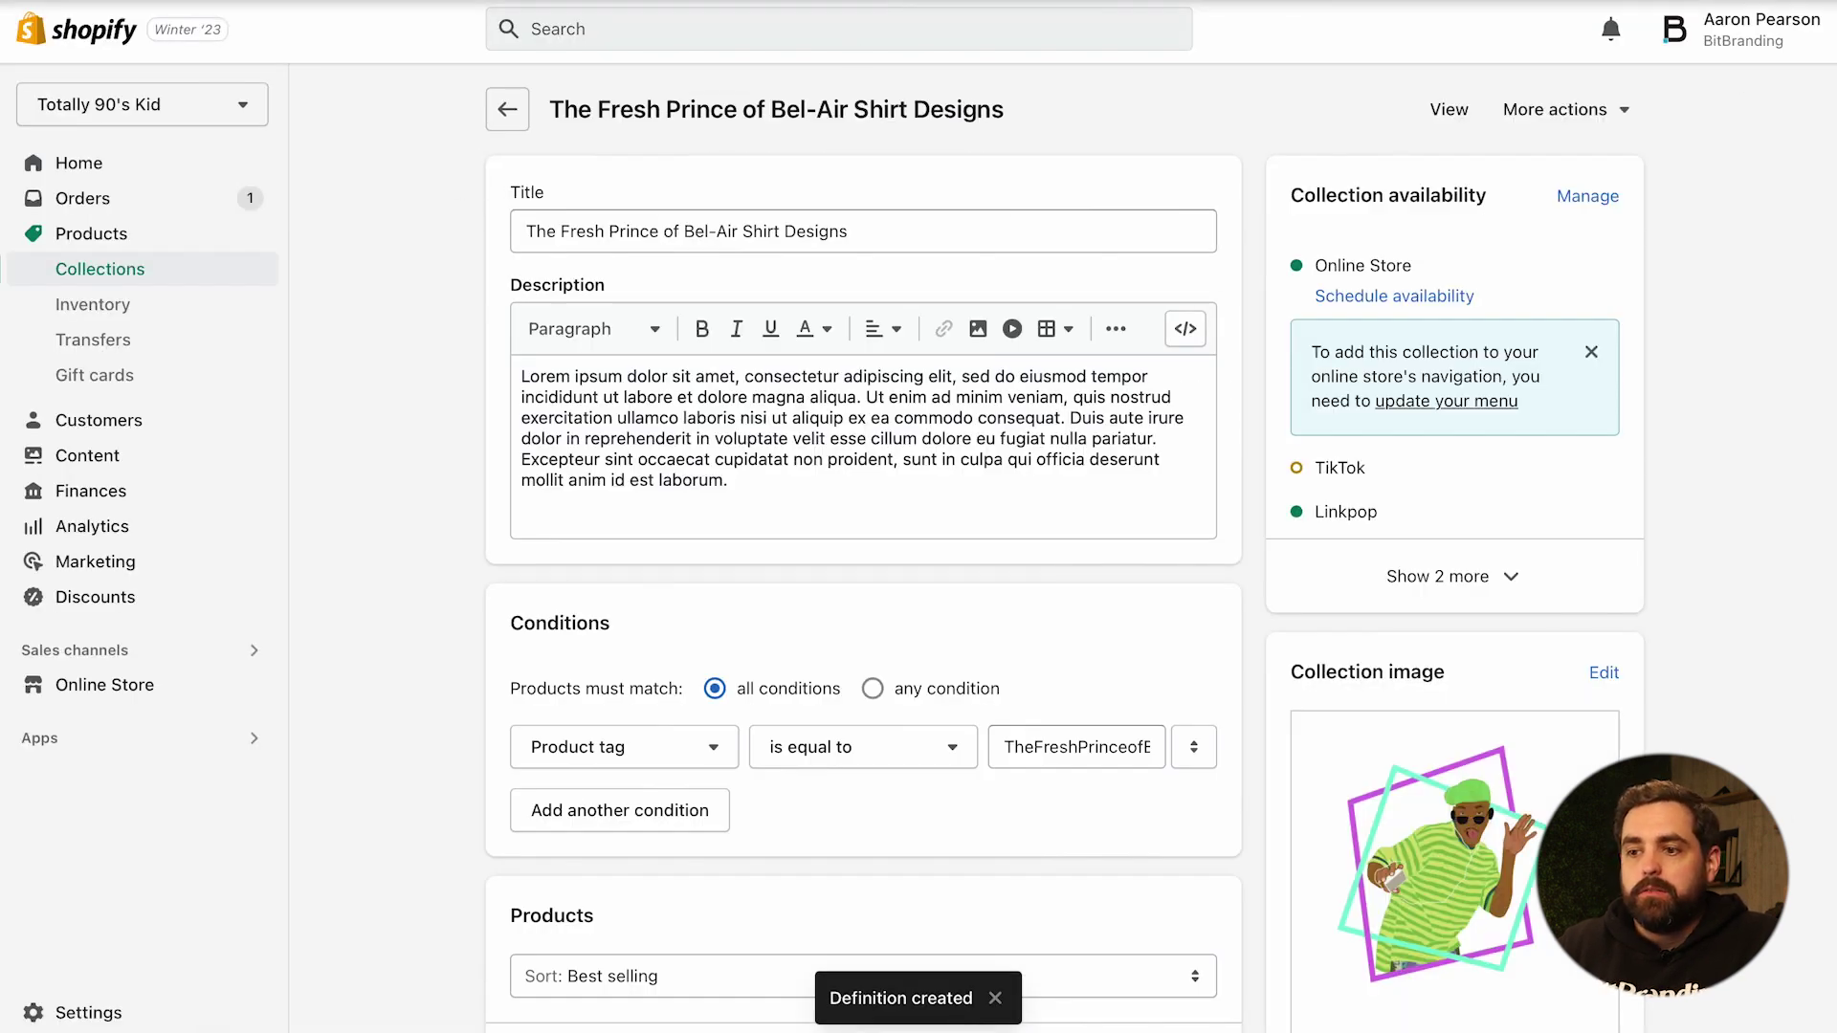
- Reload the Fresh Prince collection, copy its description text into the Bottom Description metafield, and save the collection
{"action": "key", "text": "ctrl+r"}
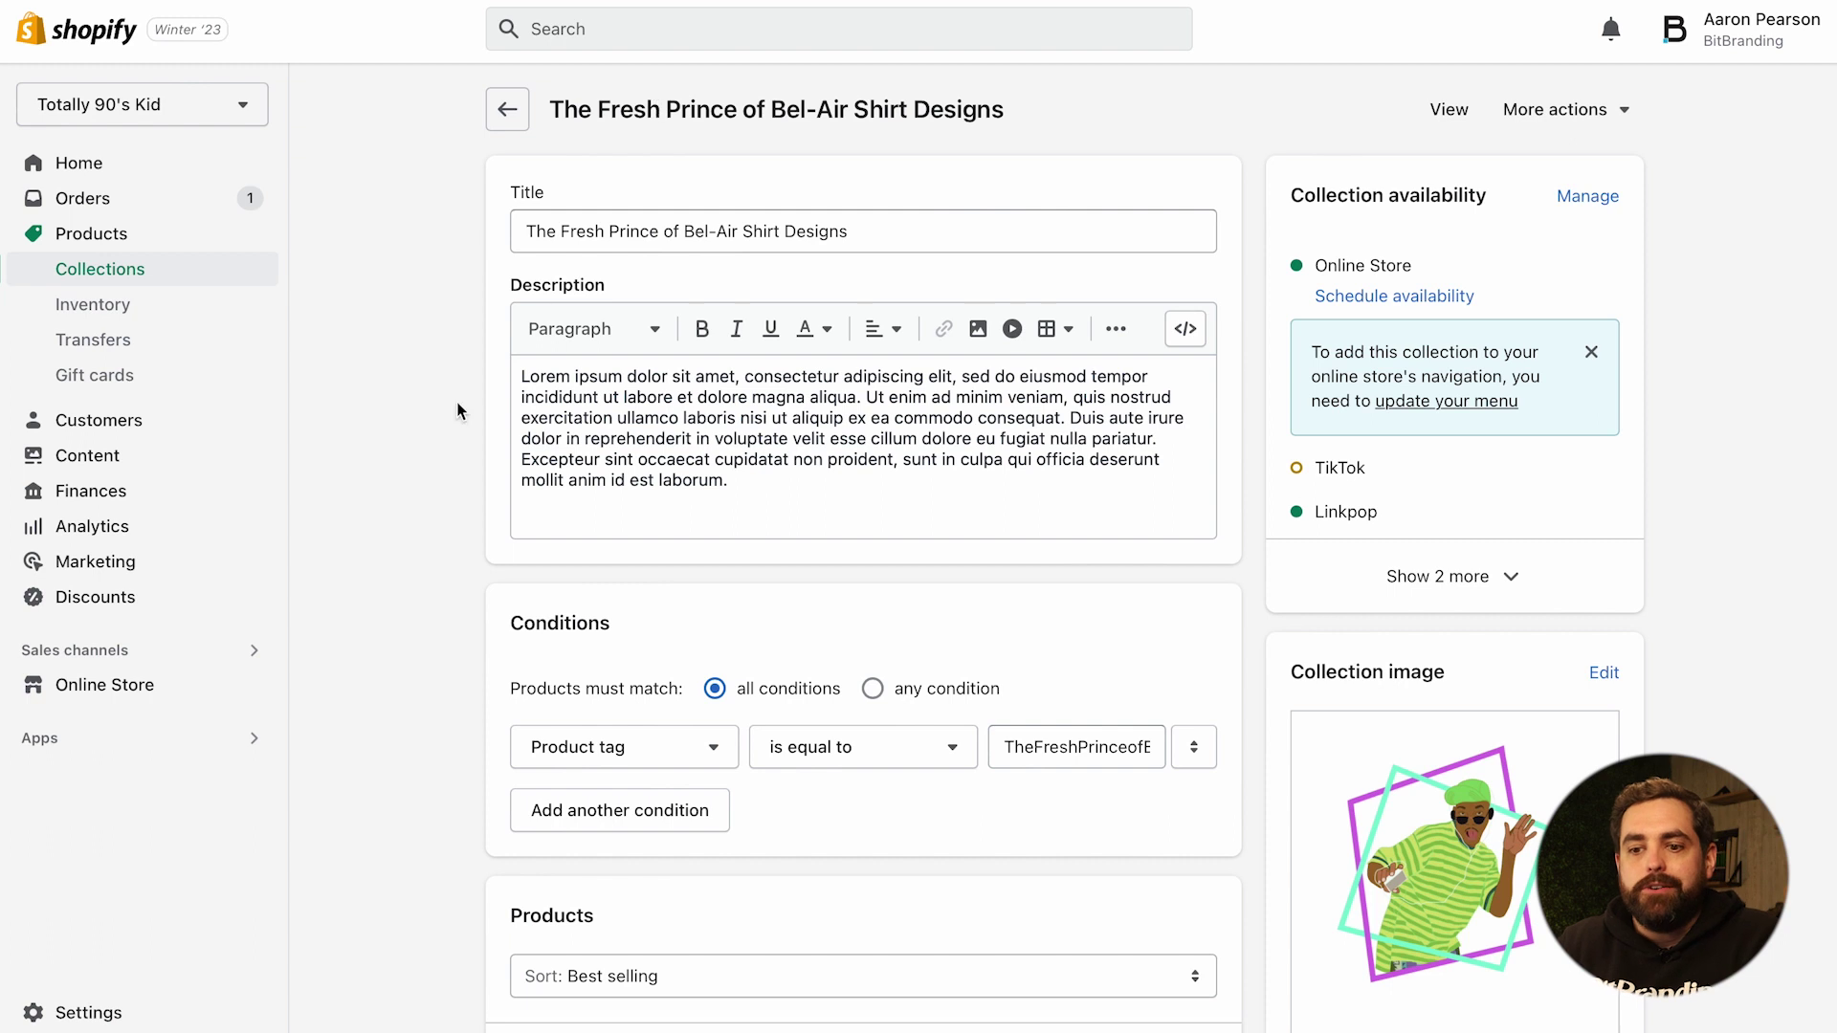
{"action": "scroll", "coordinate": [1392, 748], "scroll_direction": "down", "scroll_amount": 2}
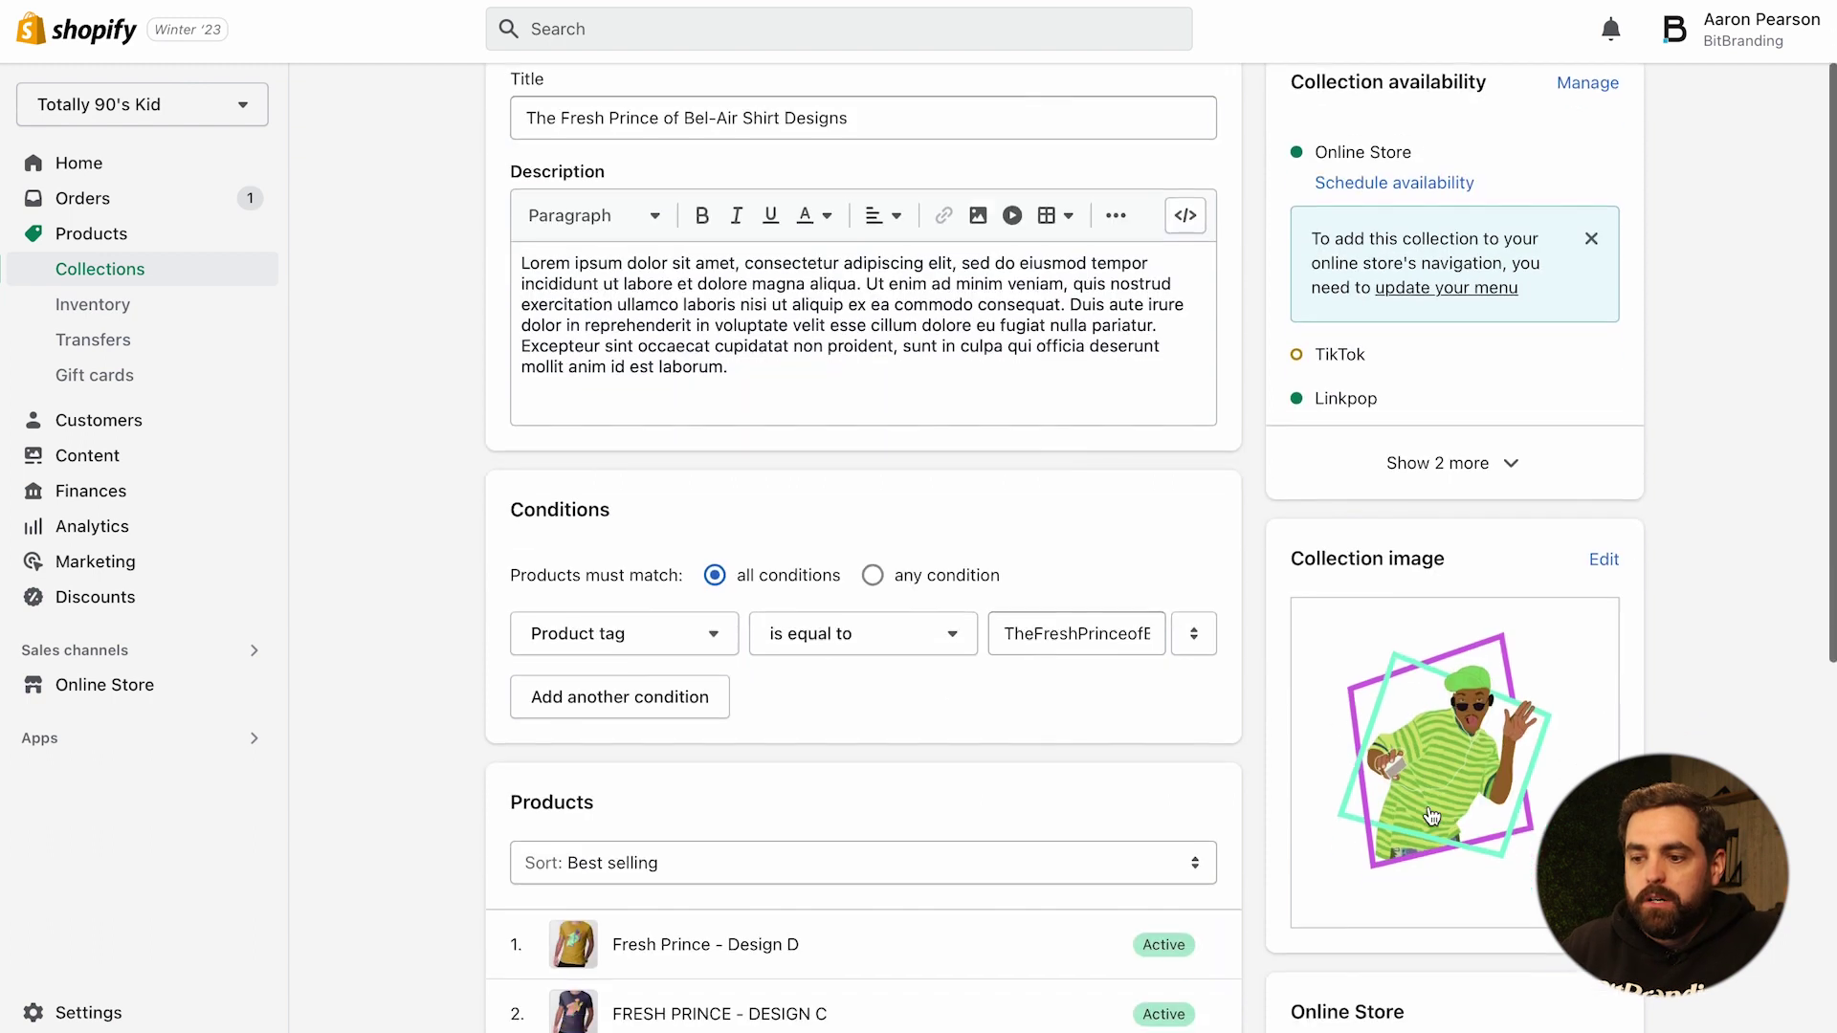
{"action": "left_click", "coordinate": [770, 368]}
{"action": "key", "text": "ctrl+a"}
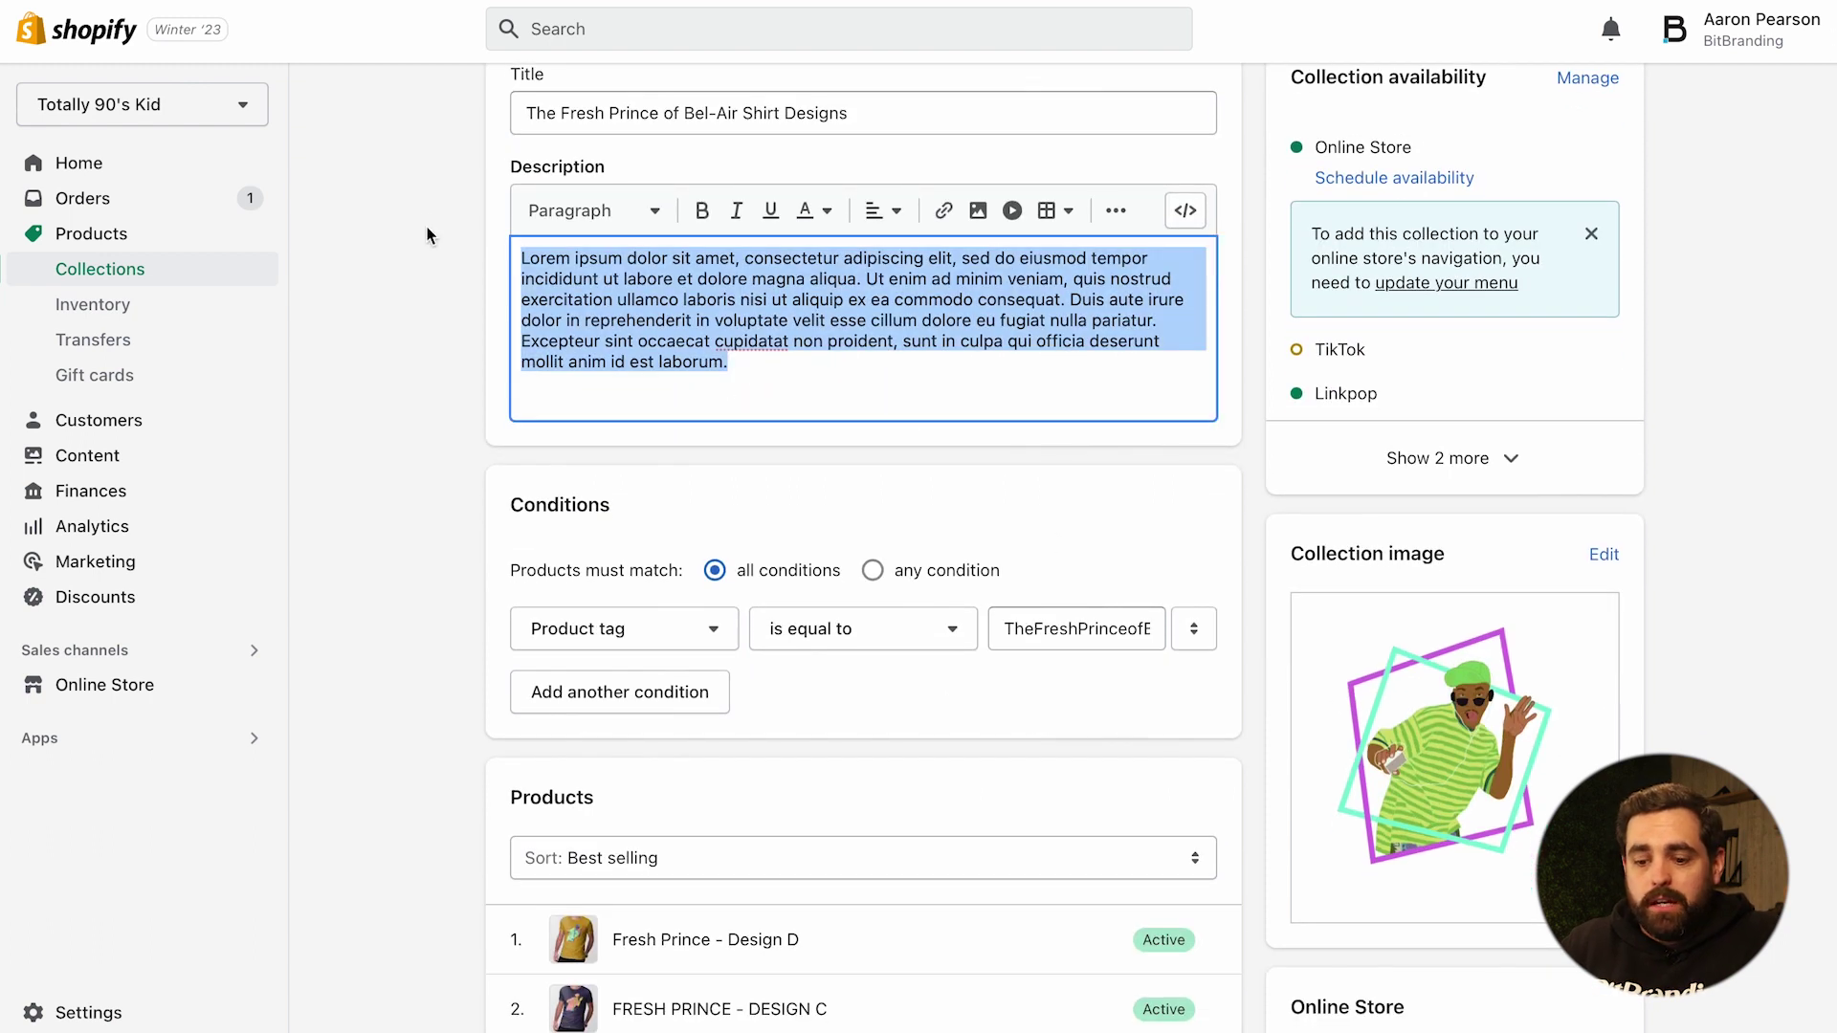
{"action": "left_click", "coordinate": [359, 299]}
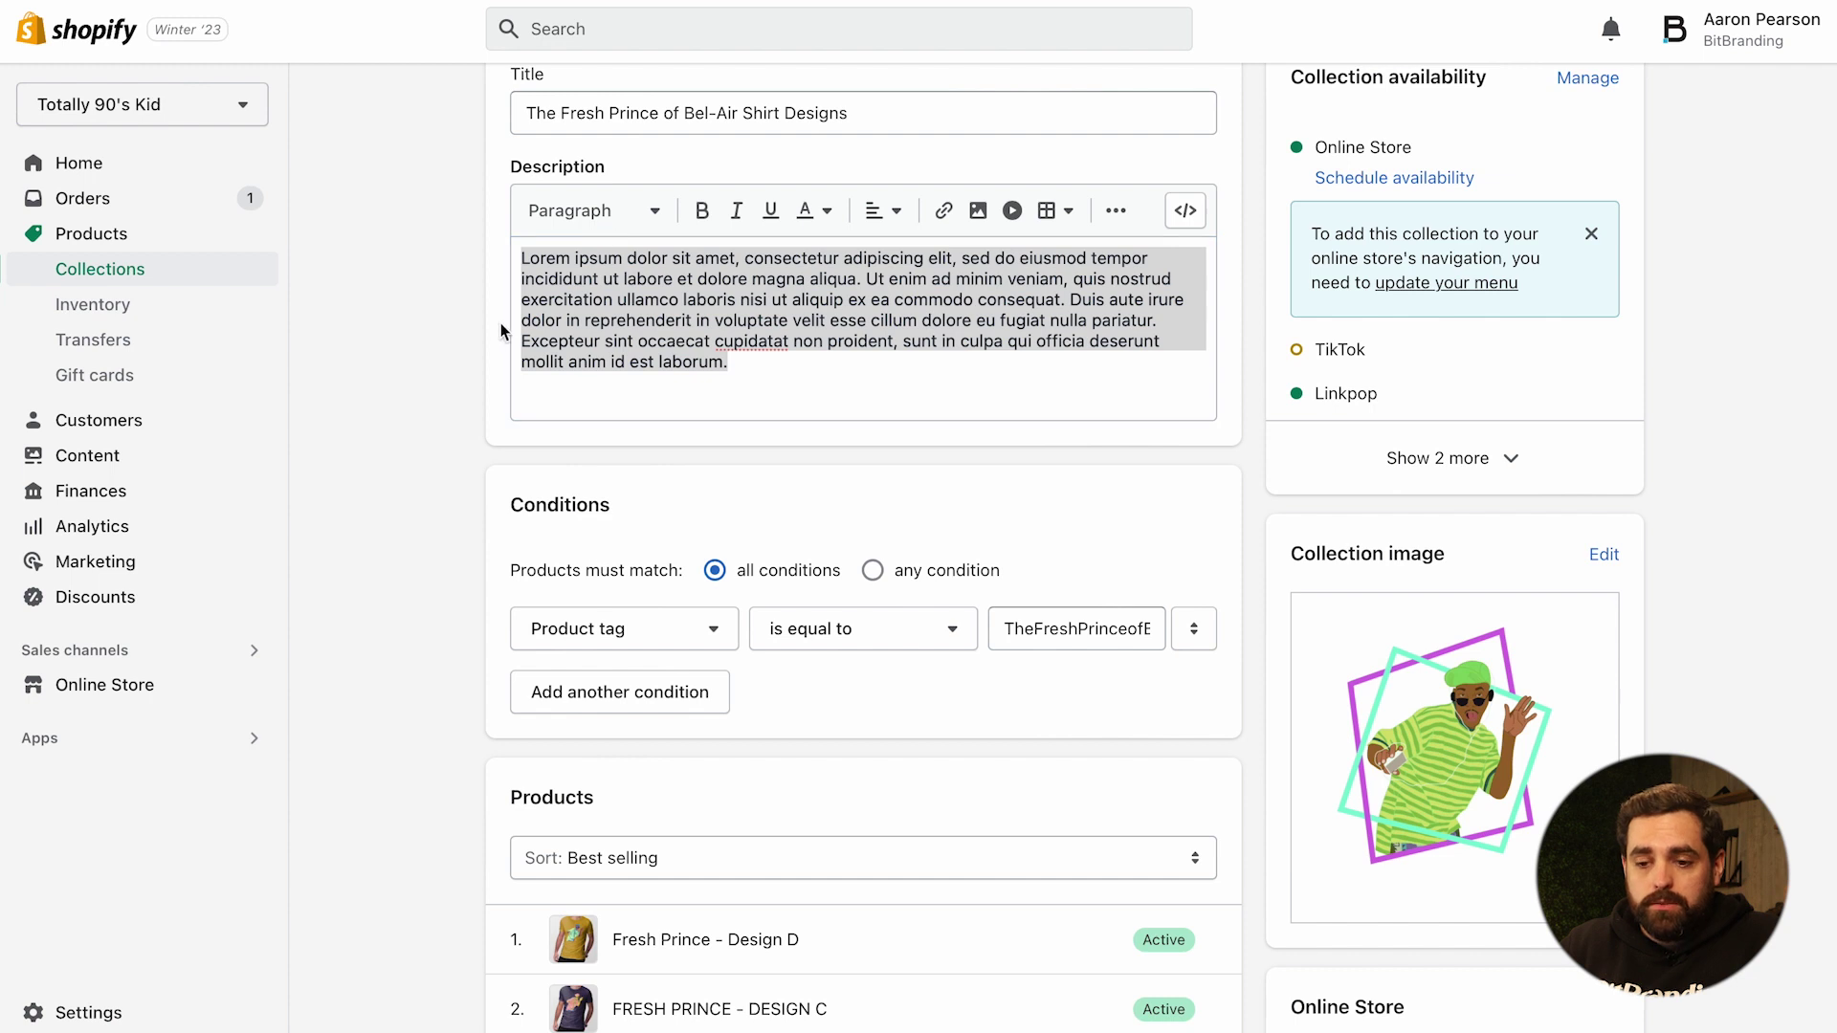
{"action": "scroll", "coordinate": [501, 323], "scroll_direction": "down", "scroll_amount": 7}
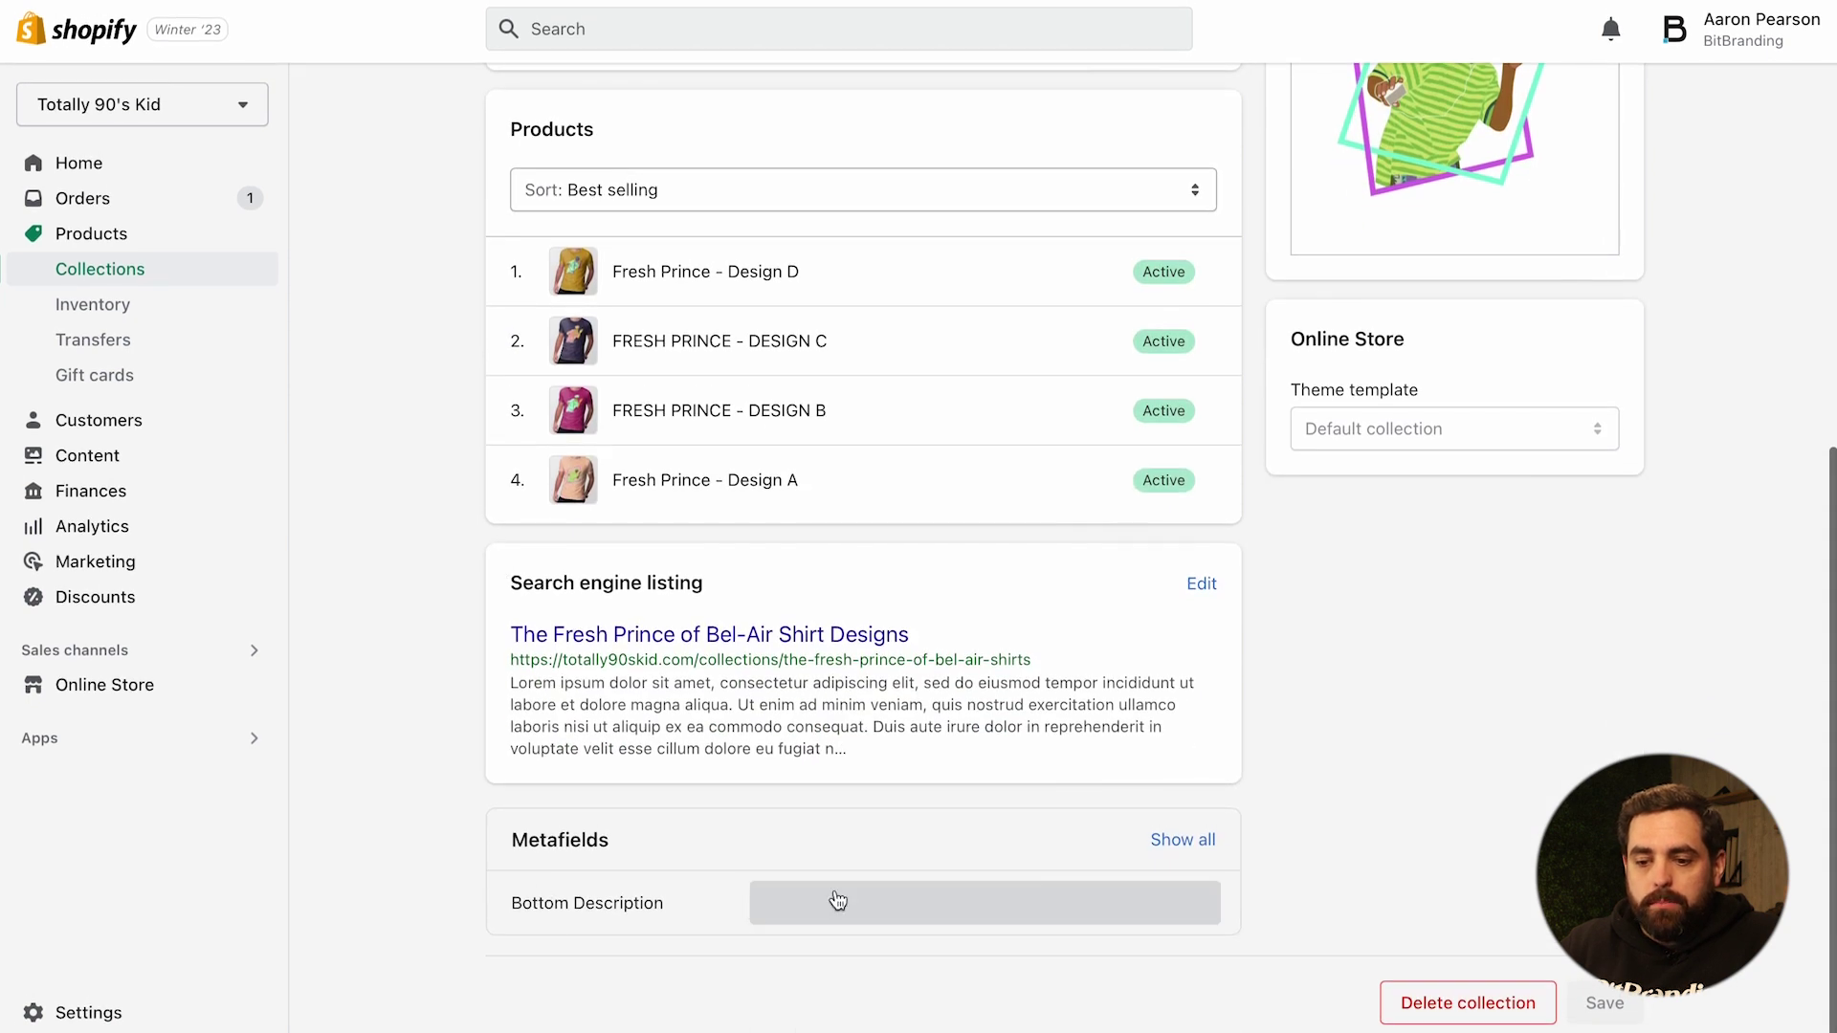
{"action": "left_click", "coordinate": [837, 900]}
{"action": "key", "text": "ctrl+v"}
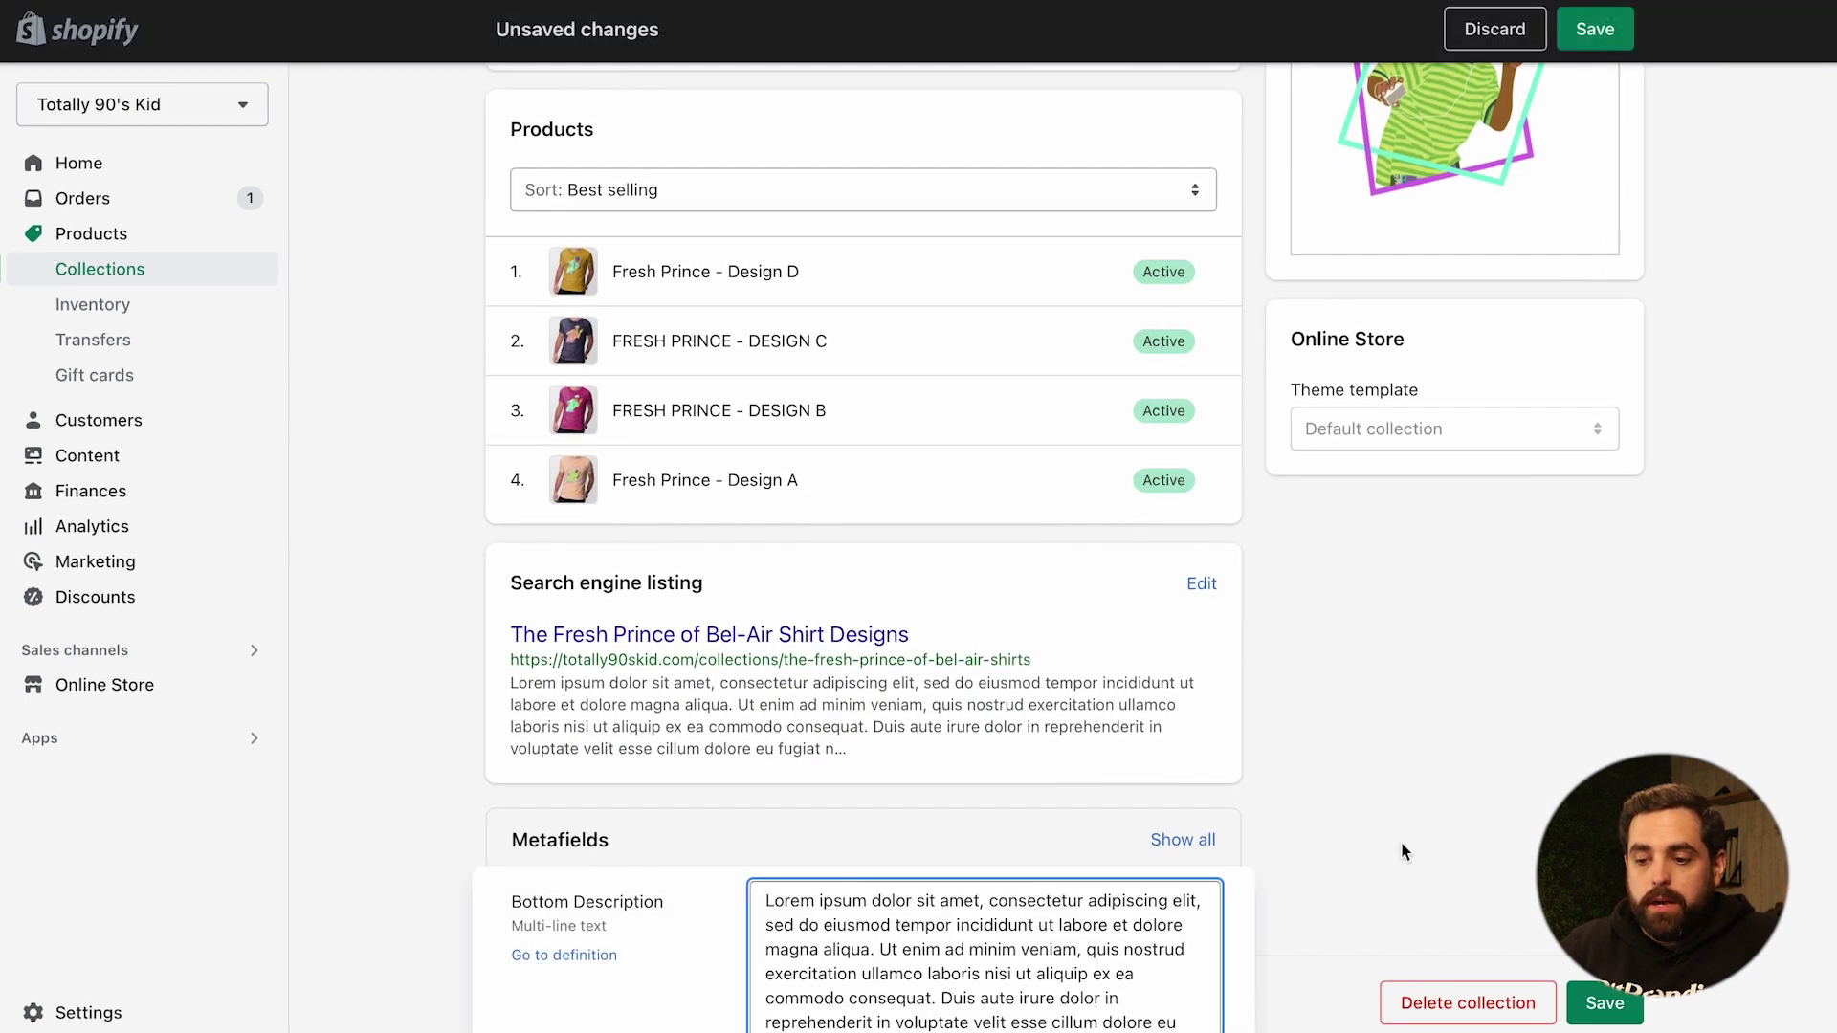
{"action": "left_click", "coordinate": [1599, 1007]}
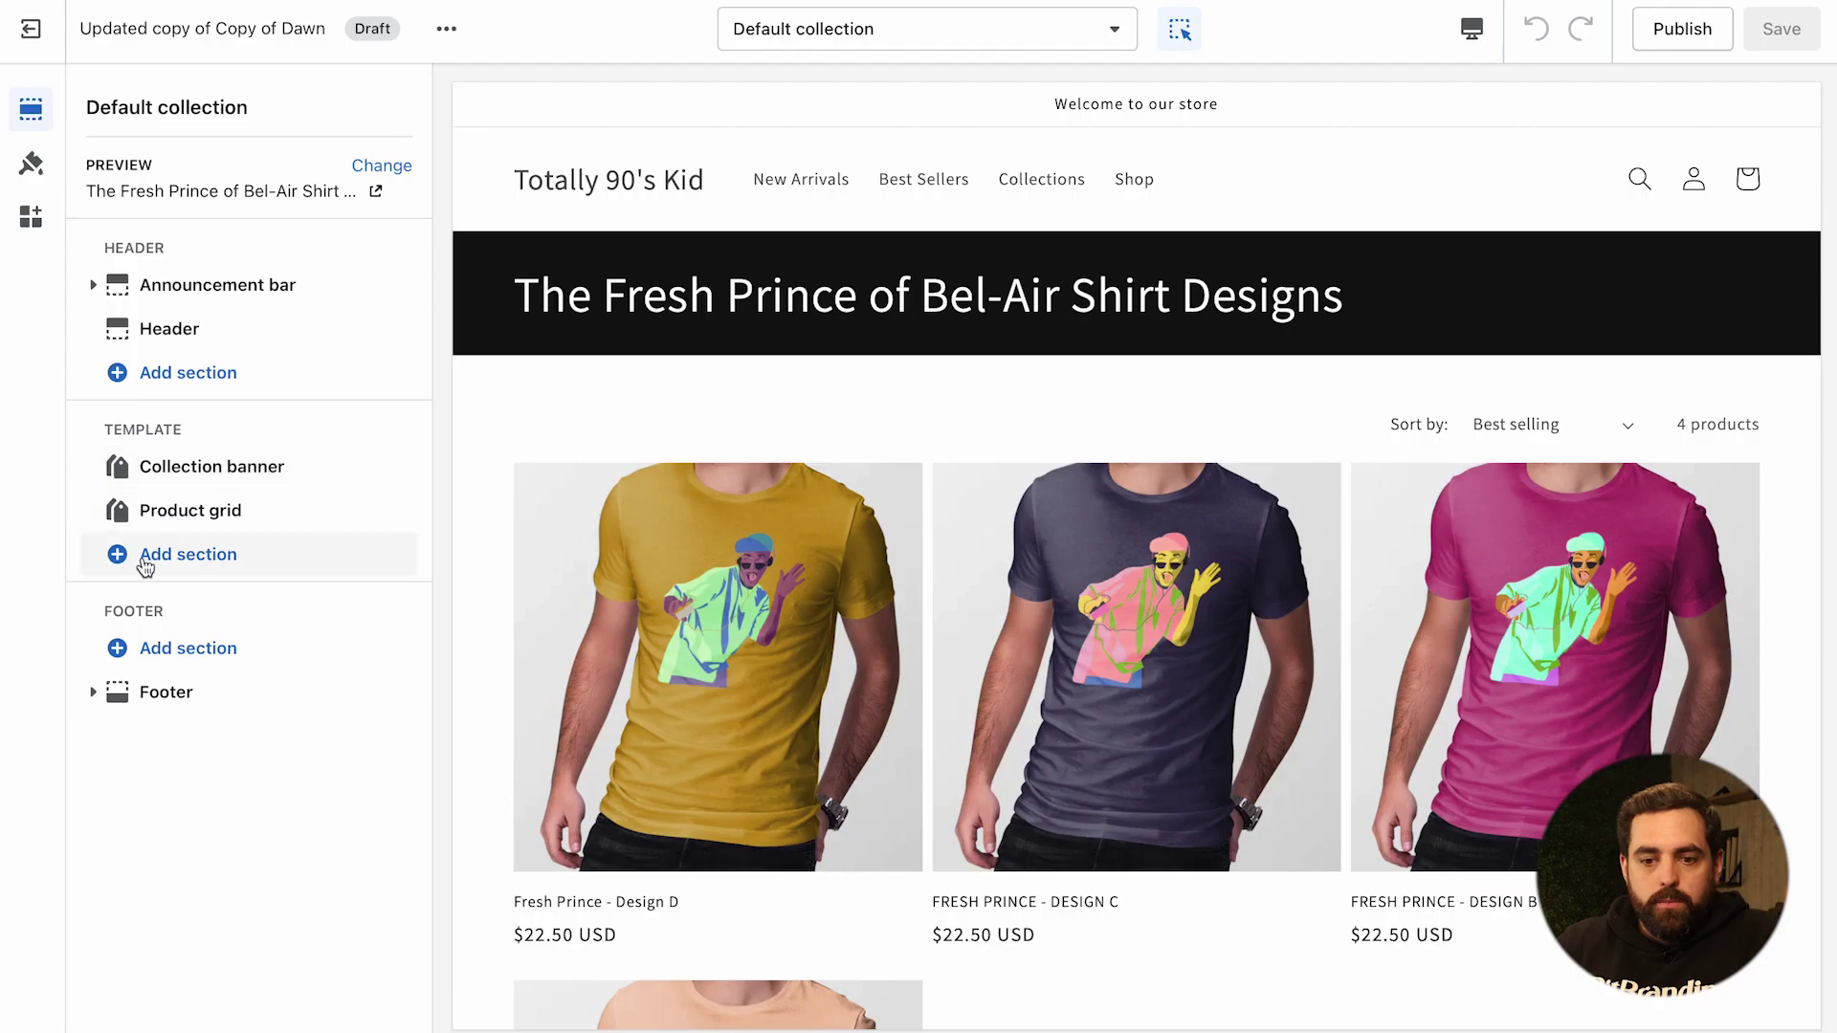
- Add a Rich text section below the product grid in the Default collection template
{"action": "left_click", "coordinate": [168, 563]}
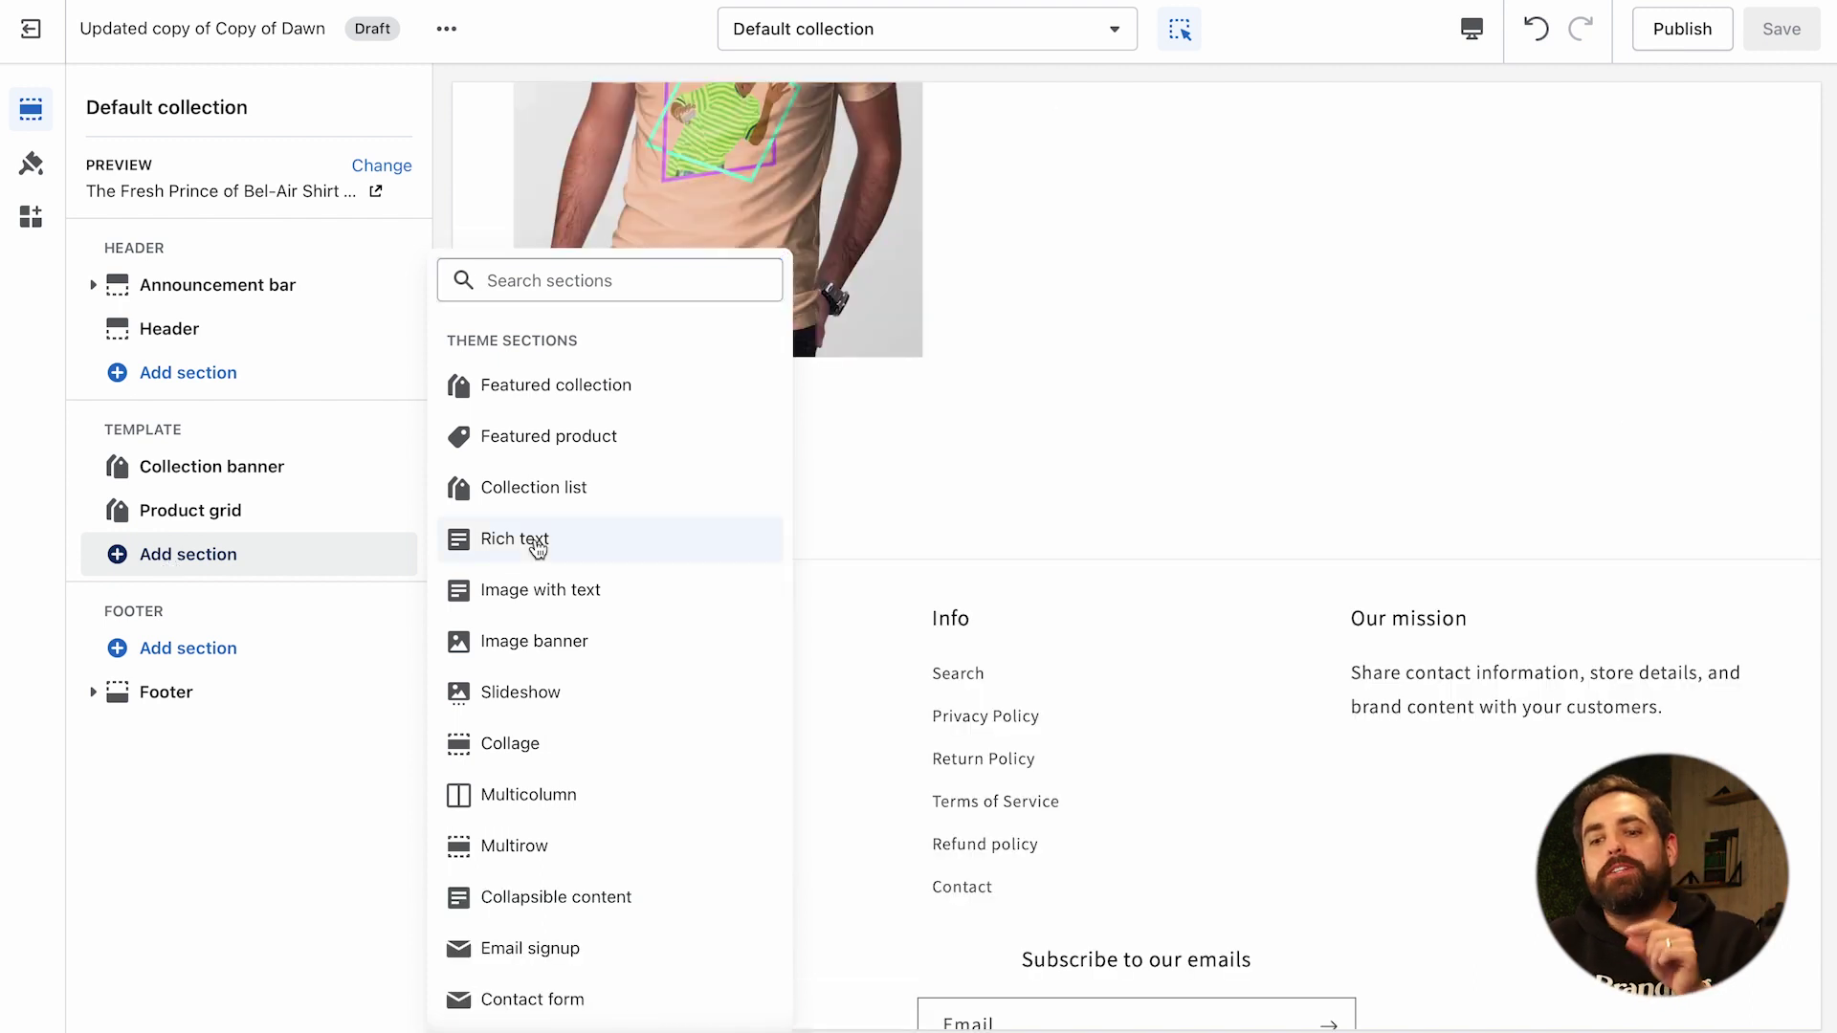
{"action": "left_click", "coordinate": [533, 538]}
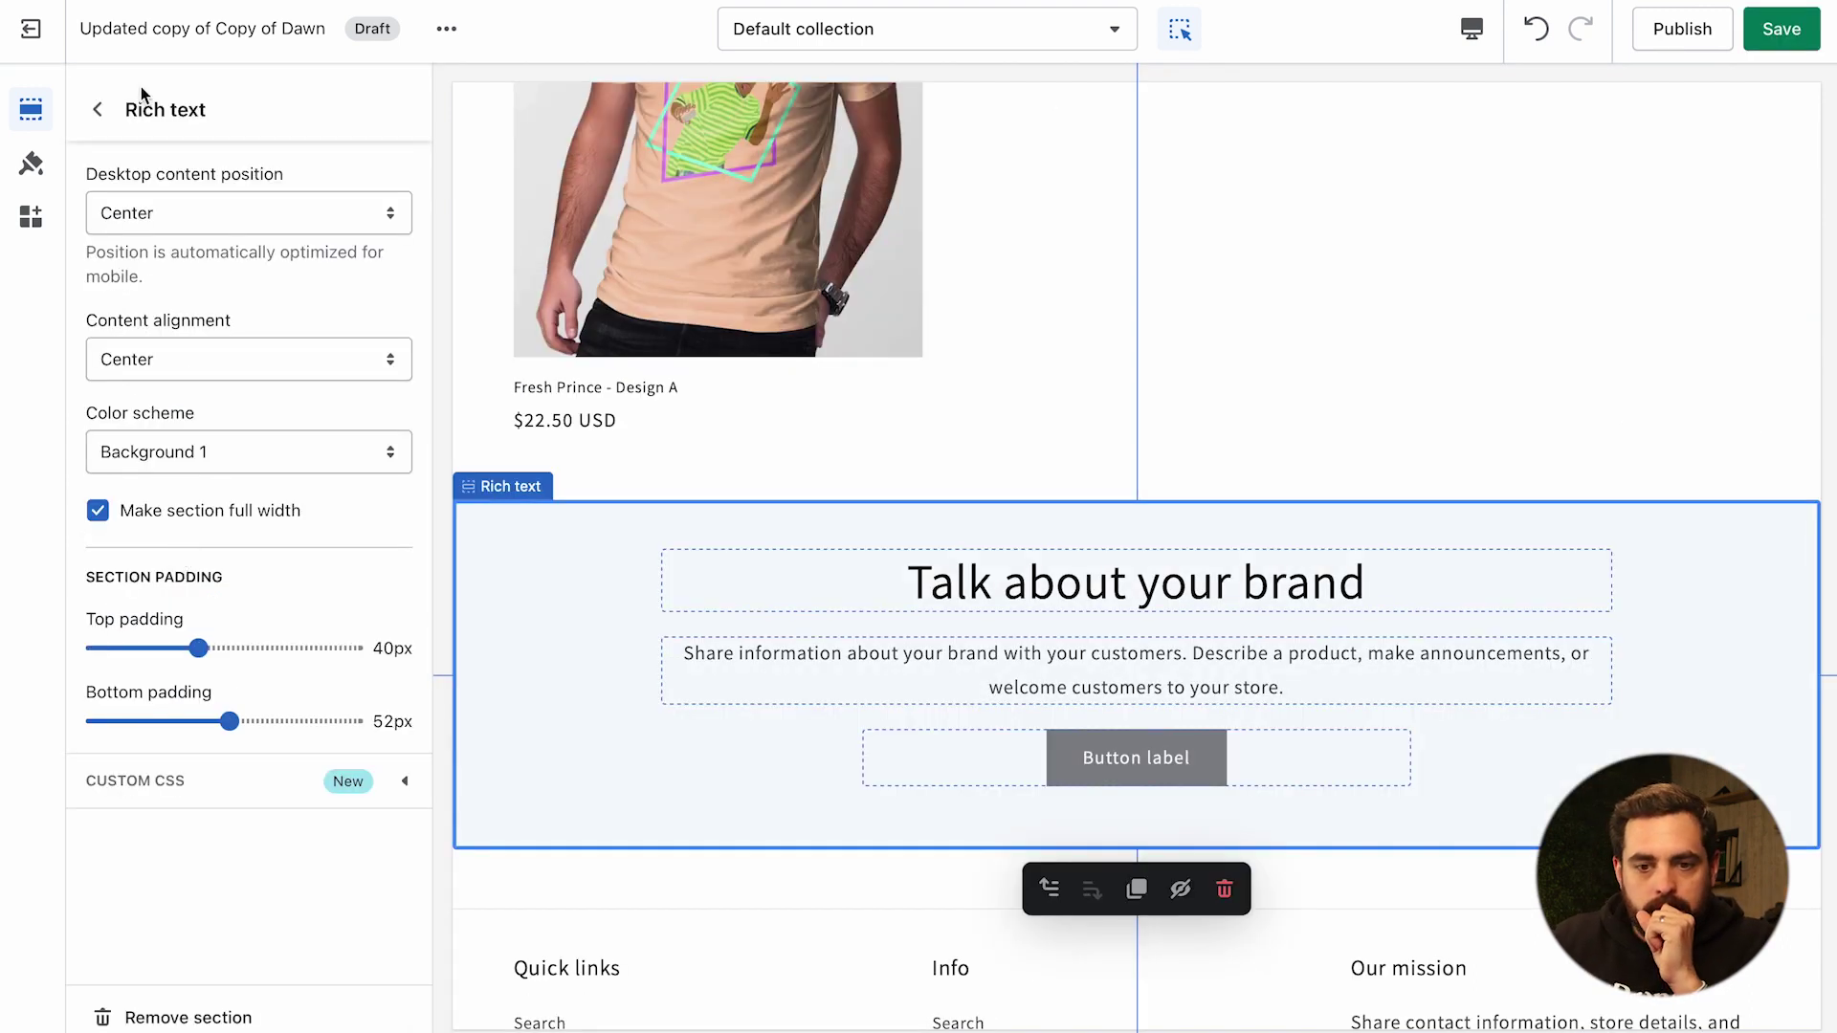
{"action": "left_click", "coordinate": [97, 109]}
- Replace the Rich text section's placeholder description with the Bottom Description dynamic source
{"action": "left_click", "coordinate": [223, 639]}
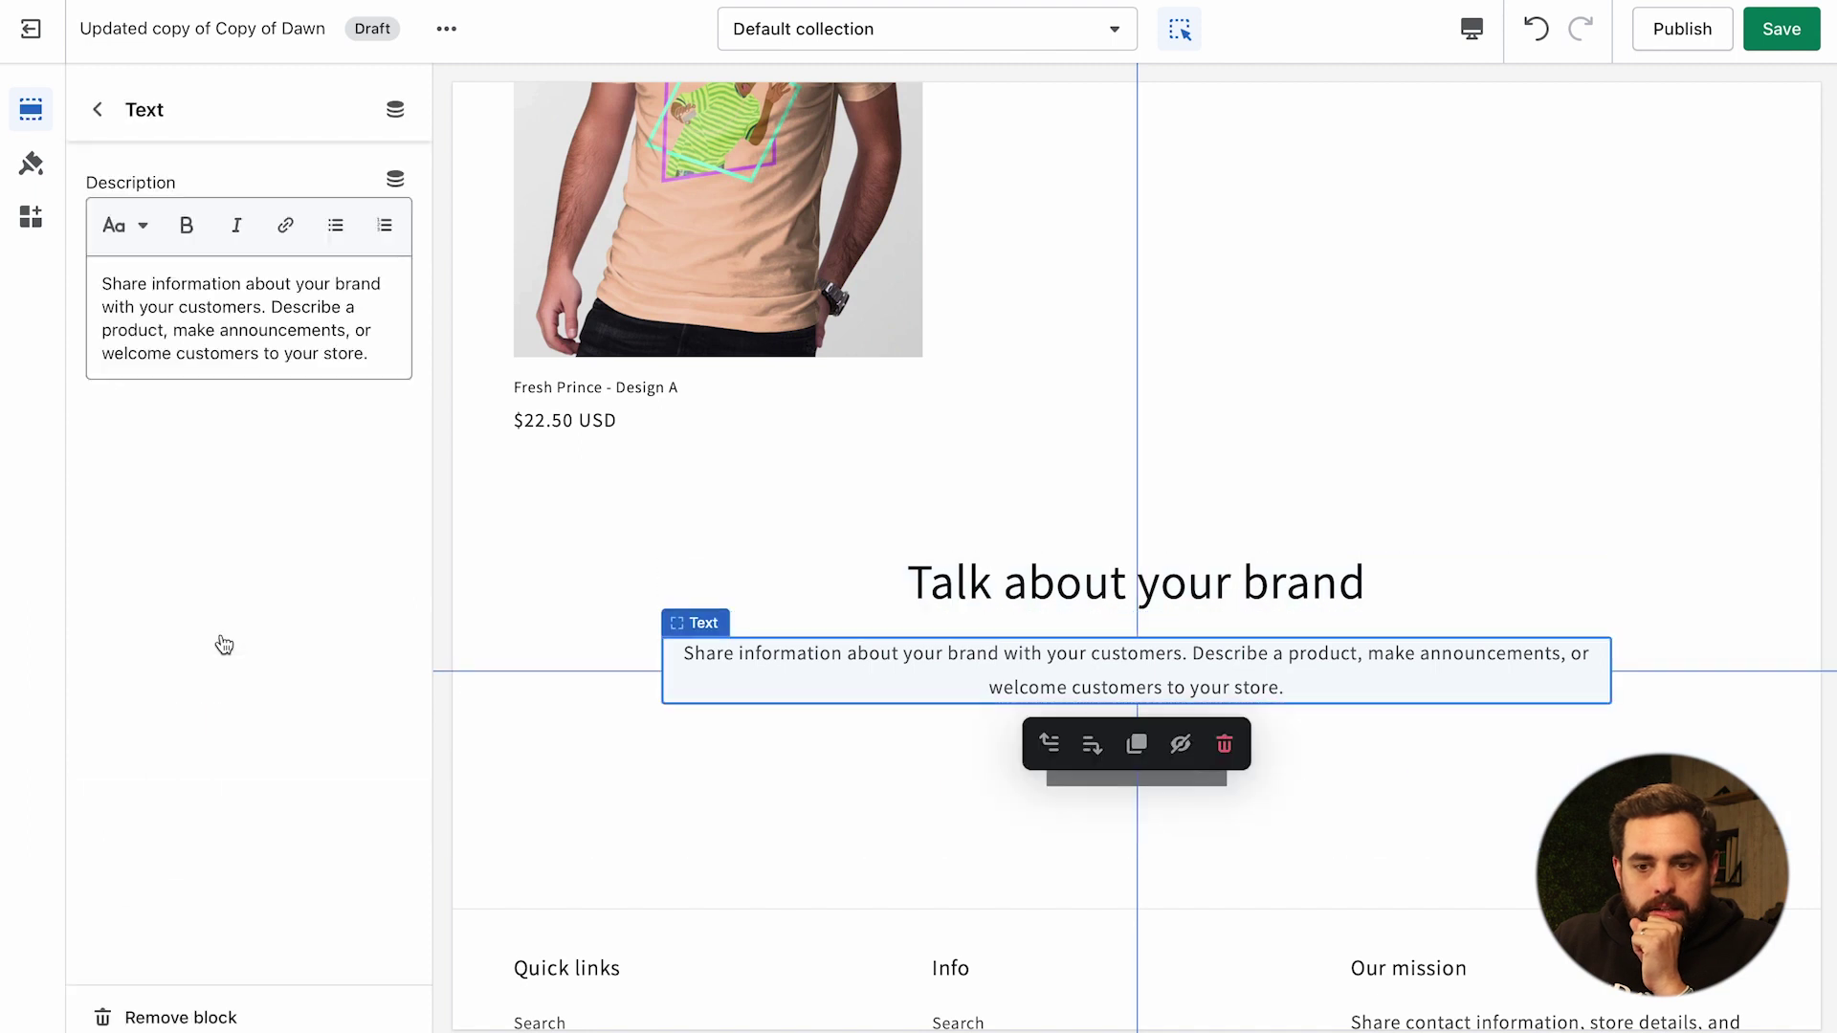
{"action": "triple_click", "coordinate": [317, 341]}
{"action": "key", "text": "BackSpace"}
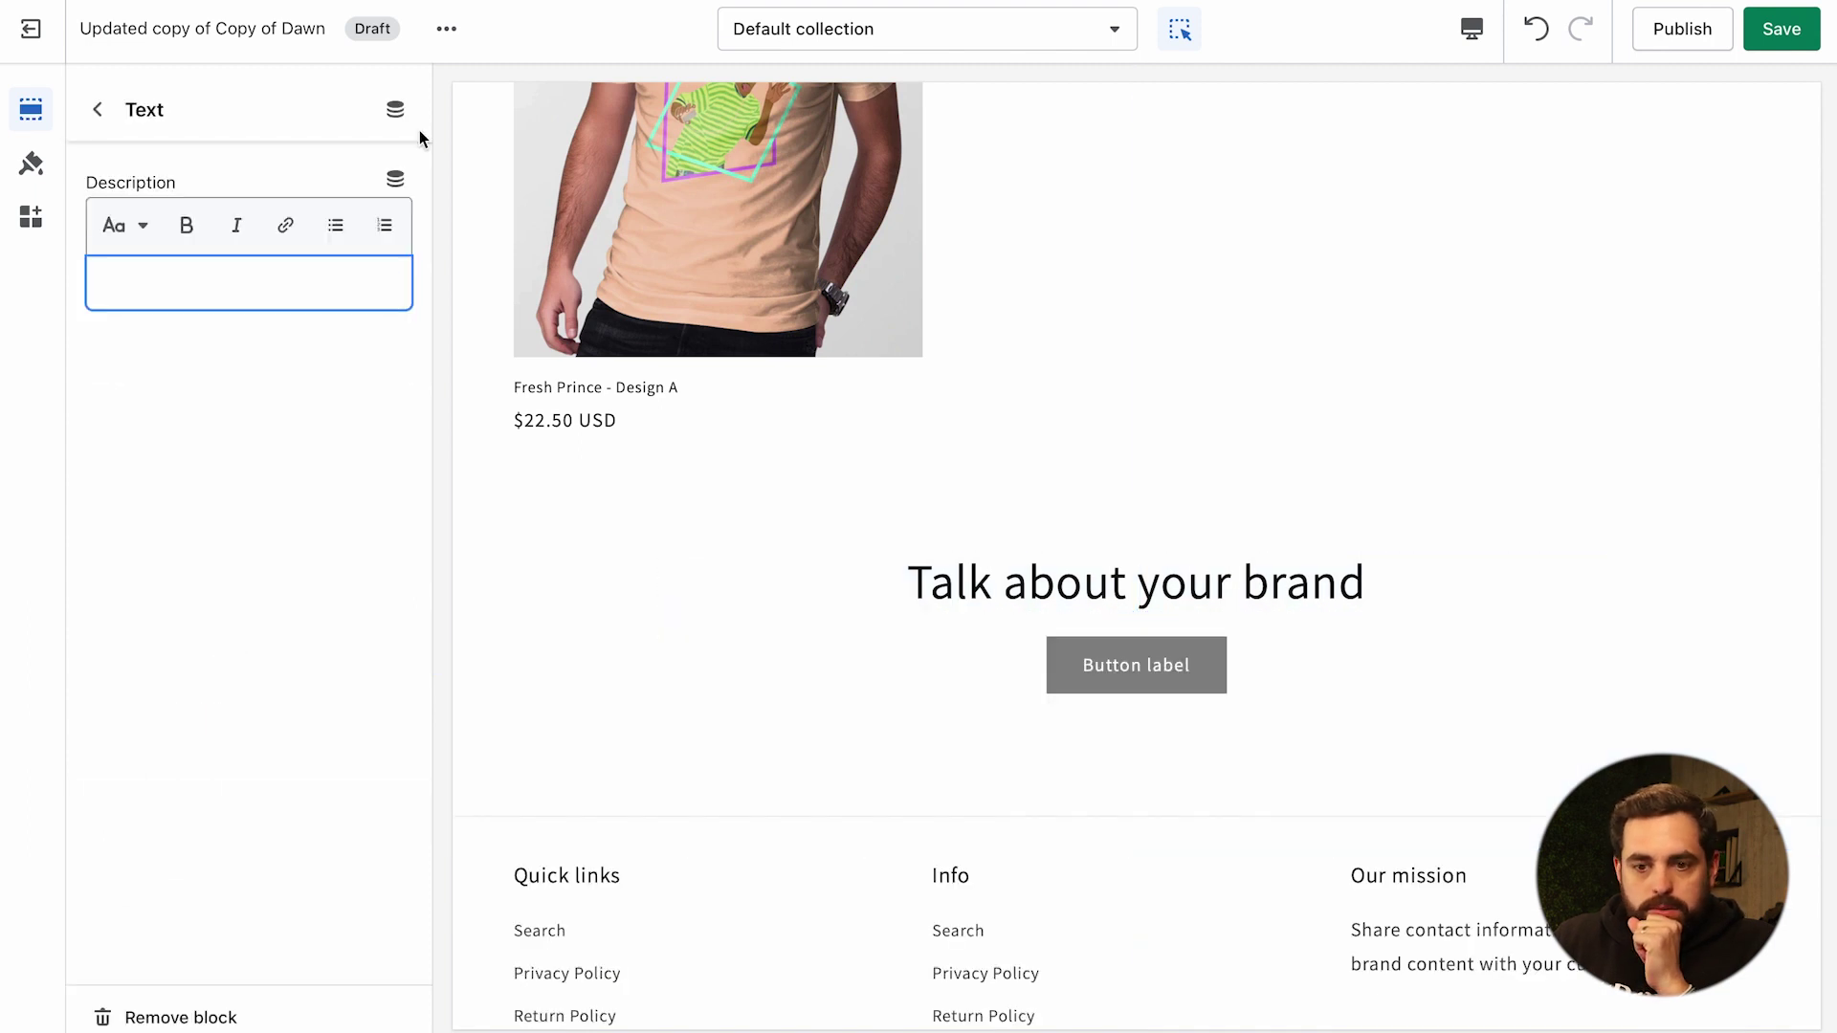
{"action": "left_click", "coordinate": [398, 180]}
{"action": "left_click", "coordinate": [545, 296]}
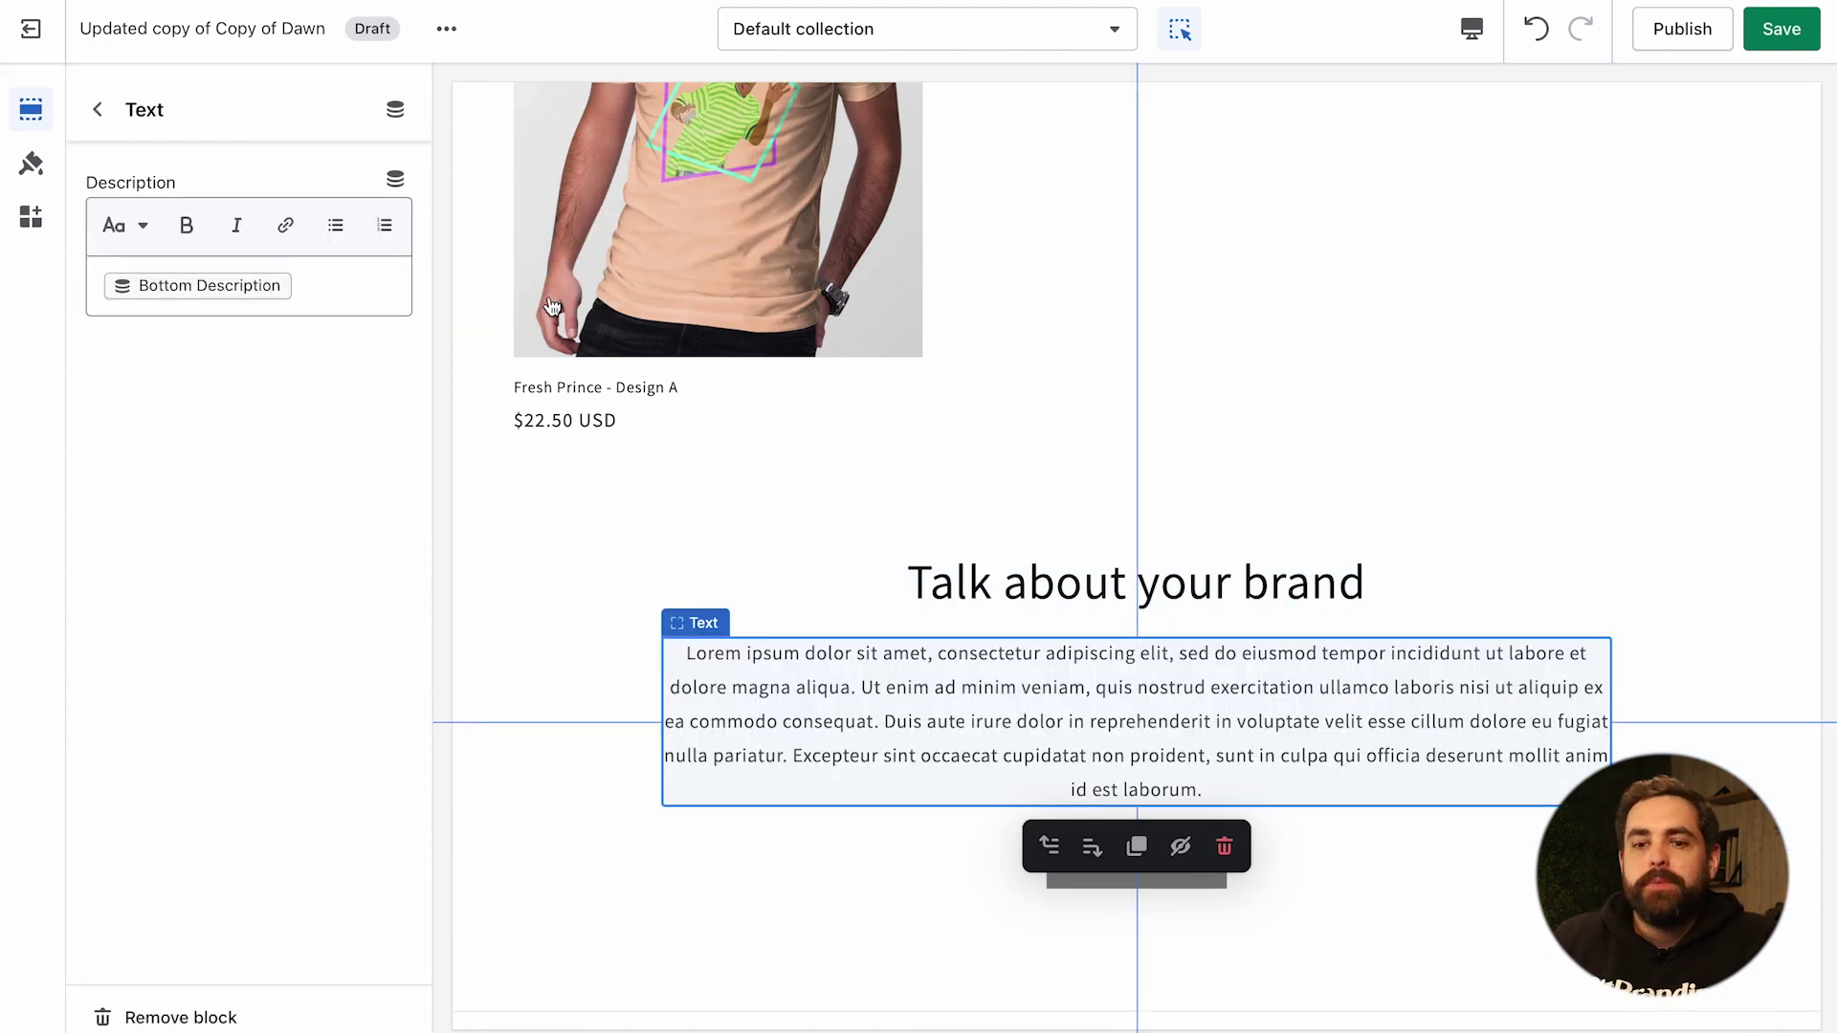
{"action": "left_click", "coordinate": [98, 109]}
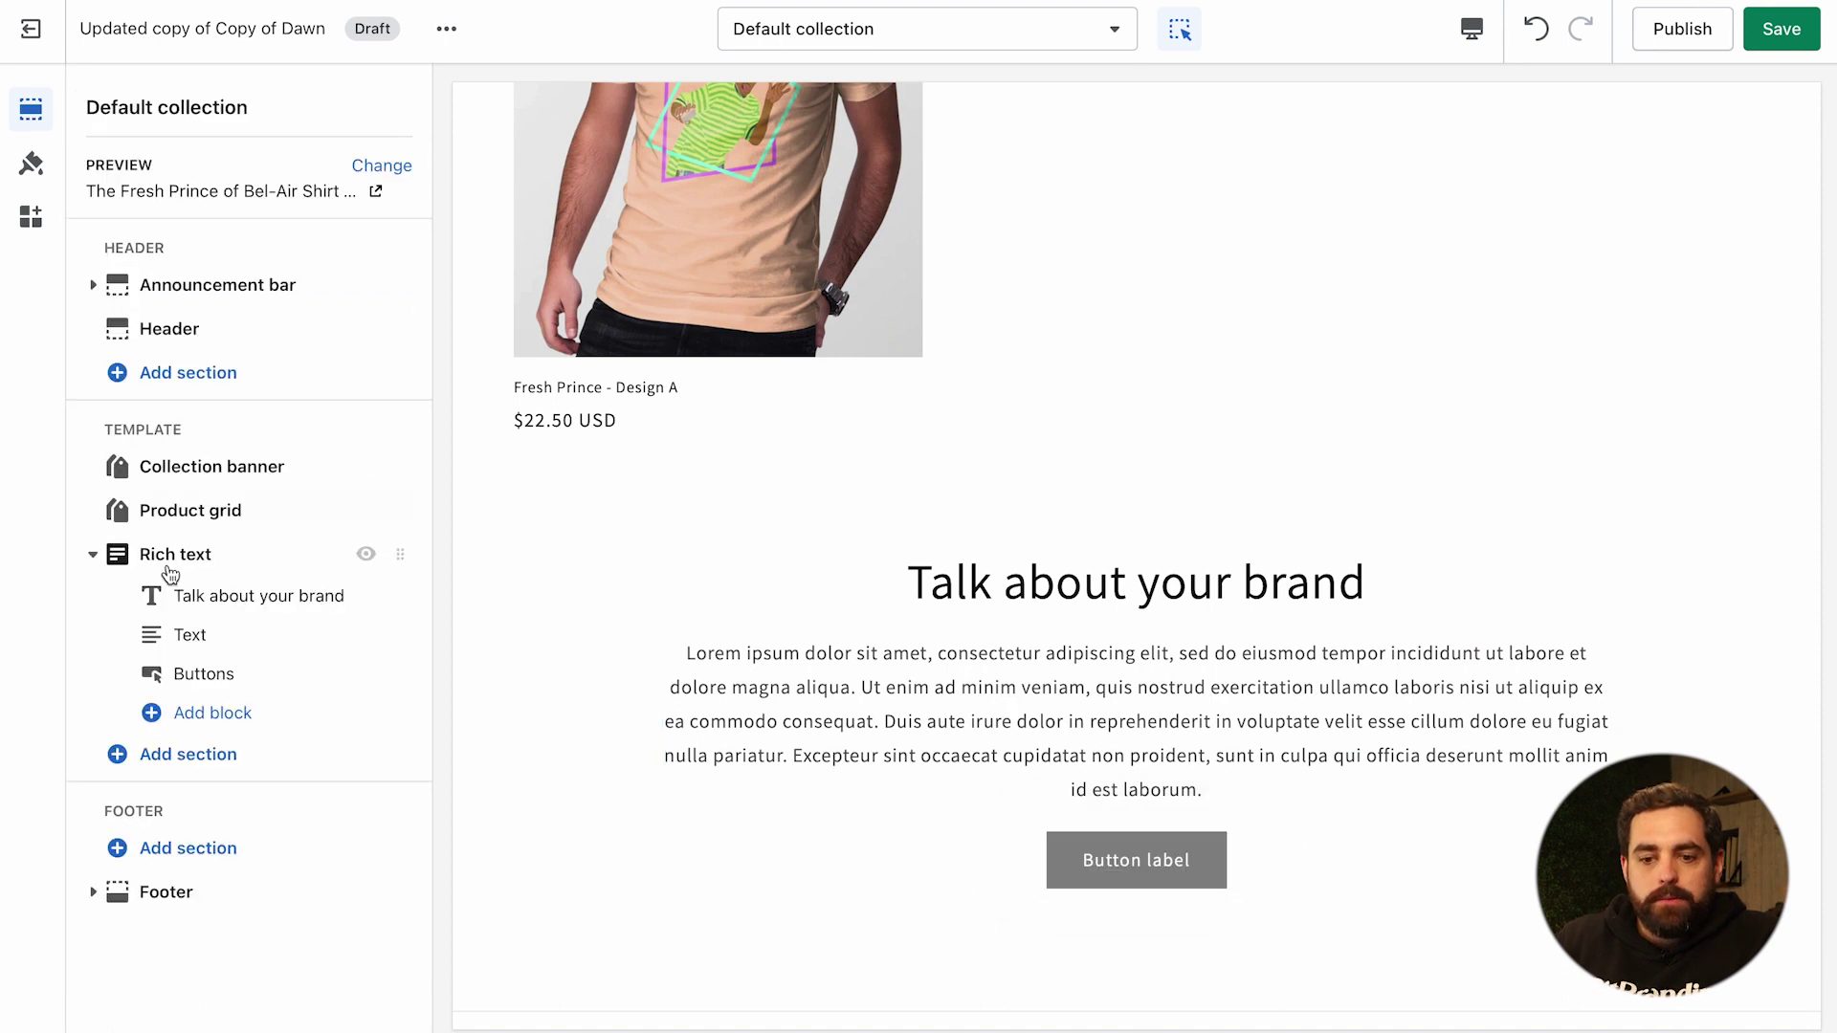
- Replace the "Talk about your brand" heading with the collection's Title dynamic source
{"action": "left_click", "coordinate": [237, 599]}
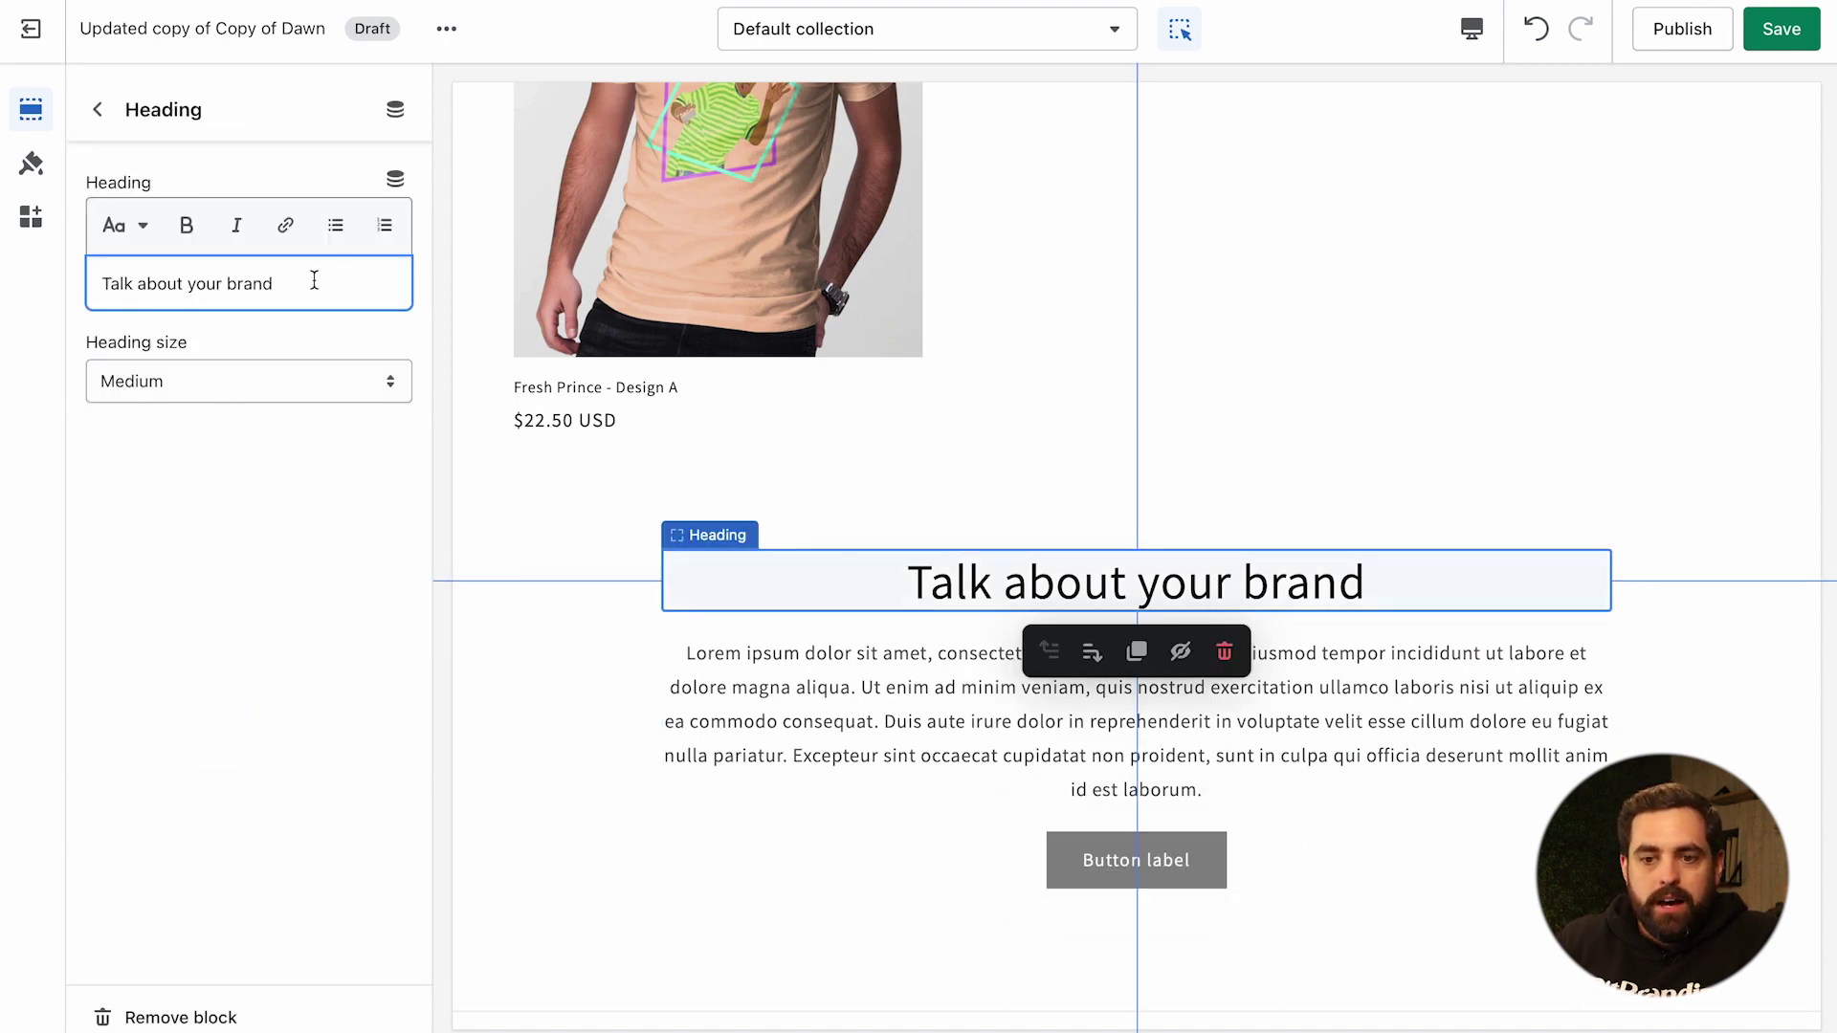
{"action": "left_click", "coordinate": [396, 180]}
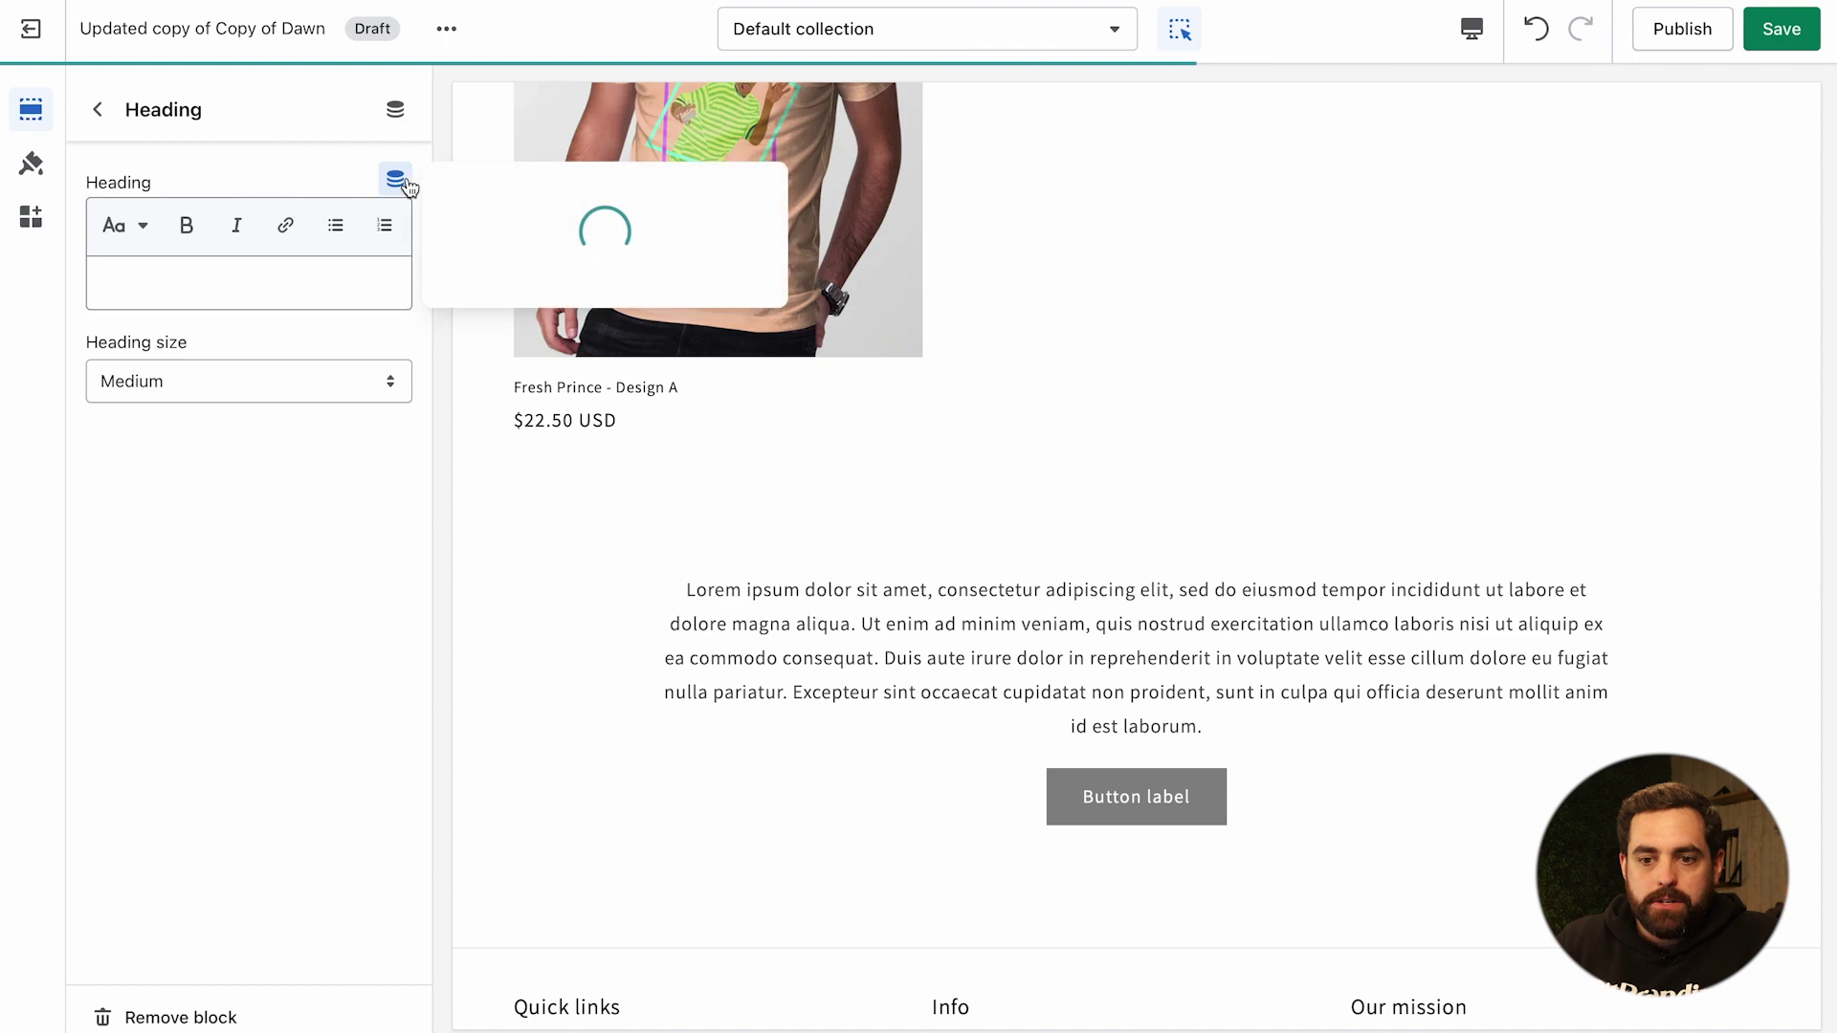
{"action": "left_click", "coordinate": [533, 251]}
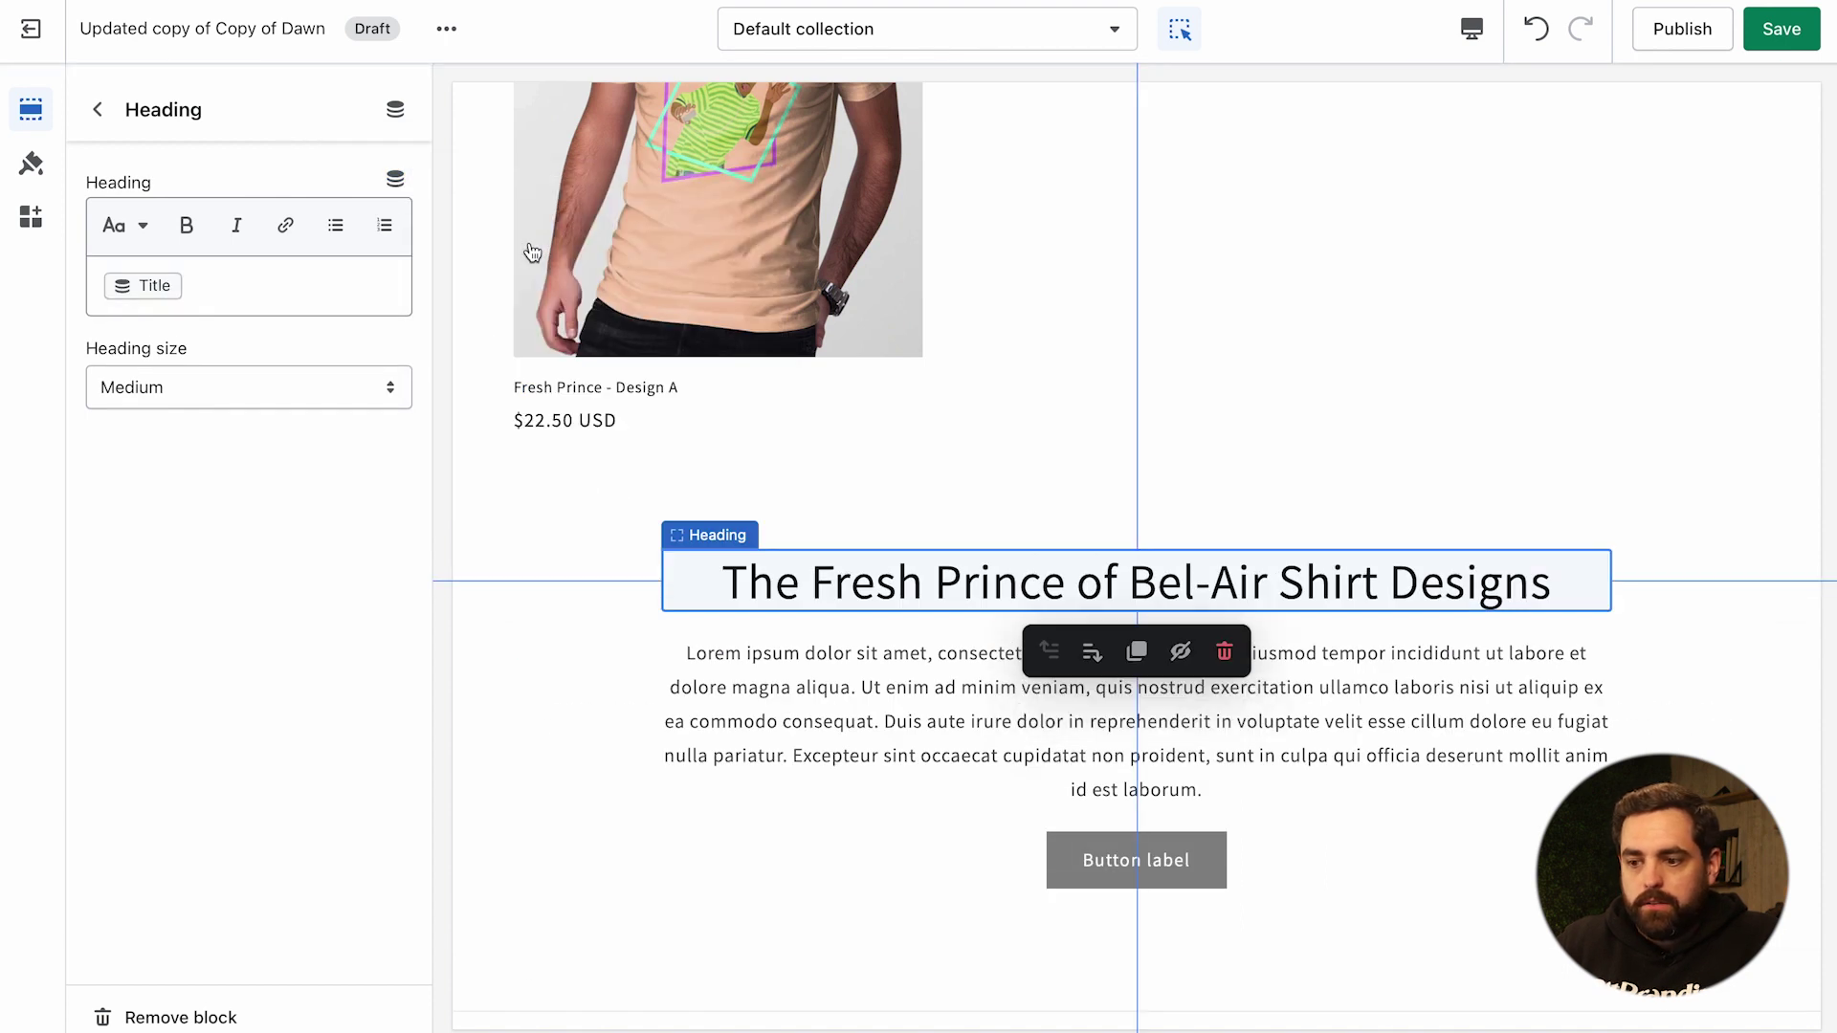
- Remove the button block from the Rich text section below the product grid
{"action": "left_click", "coordinate": [96, 111]}
{"action": "left_click", "coordinate": [203, 674]}
{"action": "left_click", "coordinate": [161, 1005]}
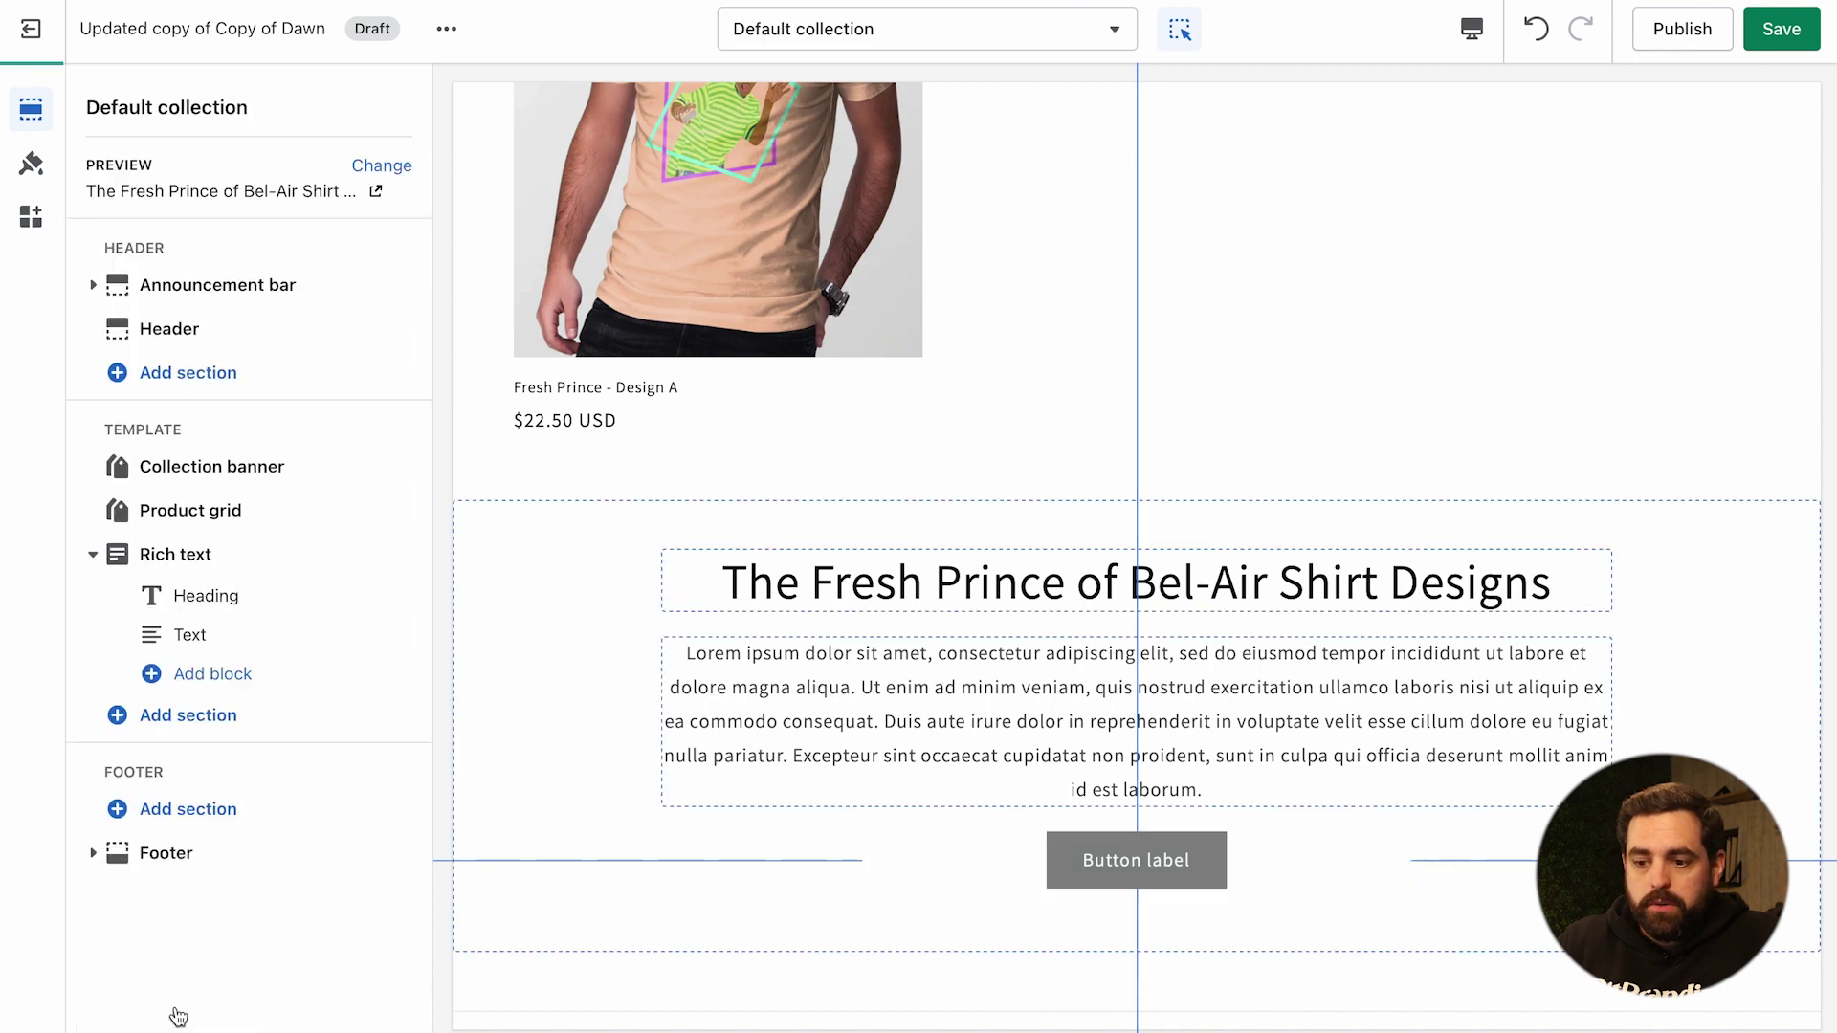
- Set the Rich text section's desktop content position and content alignment to Left, and save the template
{"action": "left_click", "coordinate": [166, 569]}
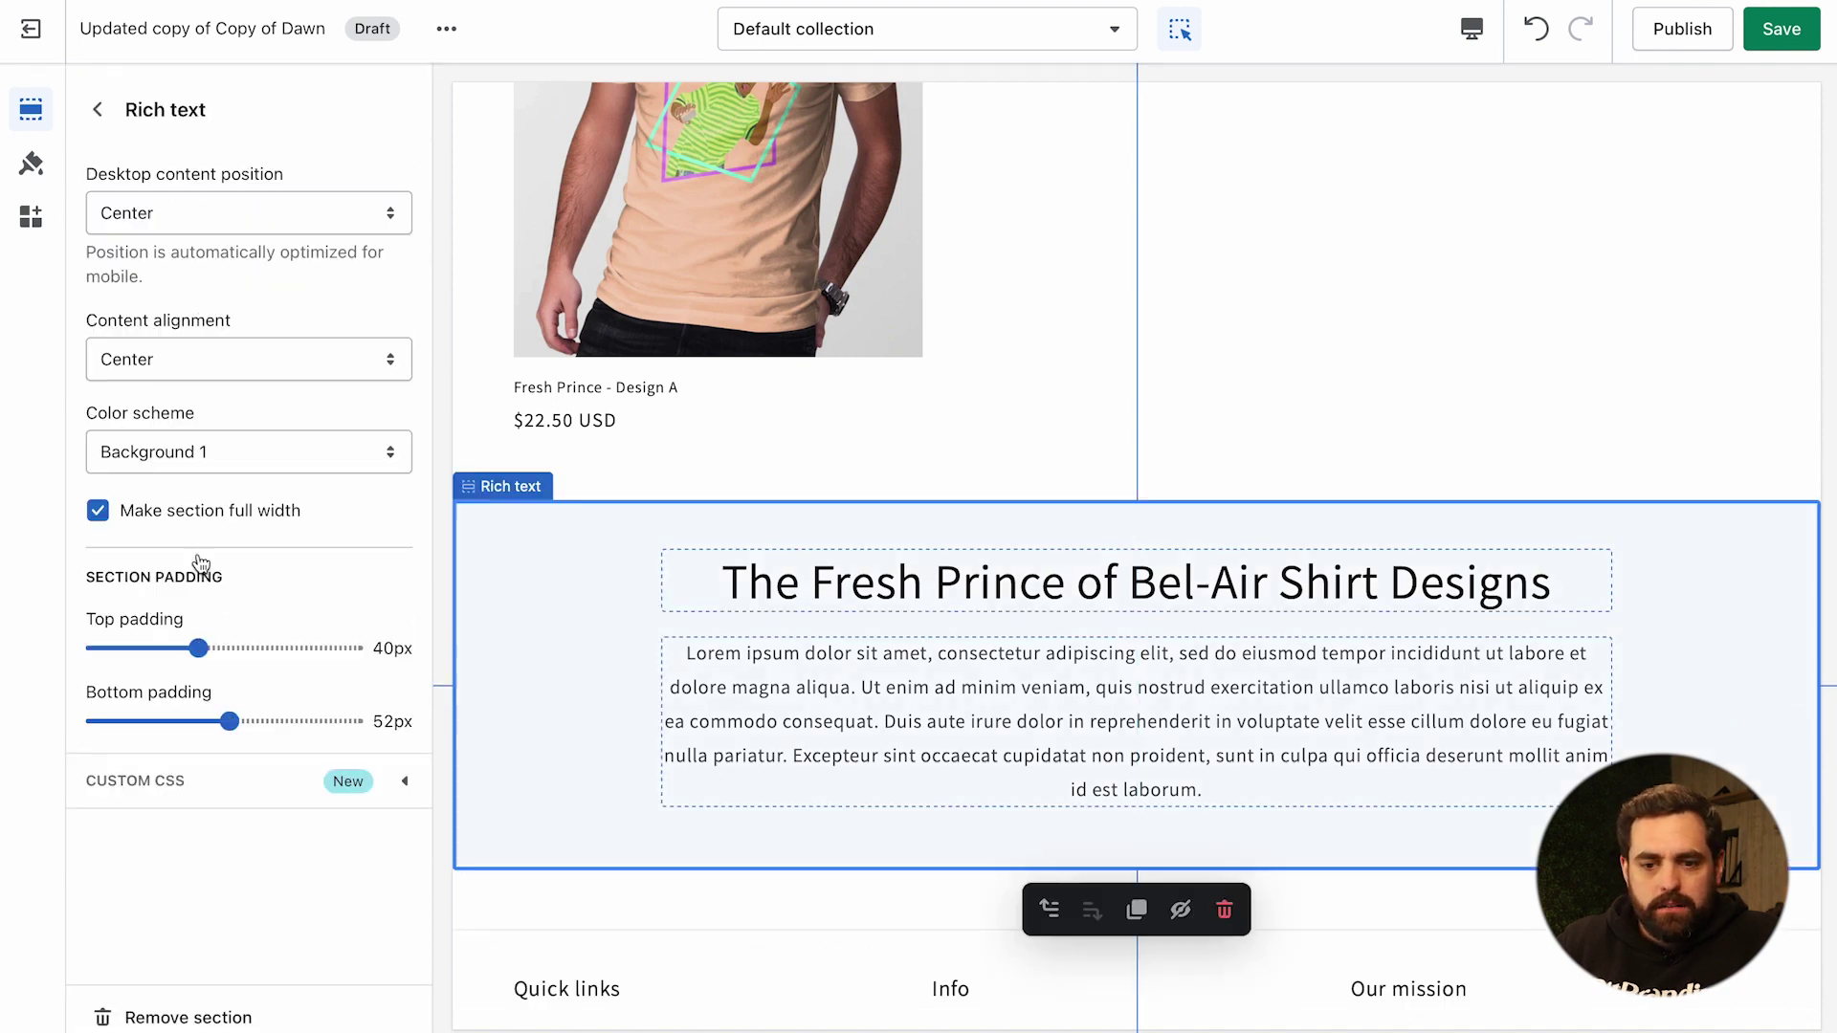
{"action": "left_click", "coordinate": [249, 359]}
{"action": "left_click", "coordinate": [105, 316]}
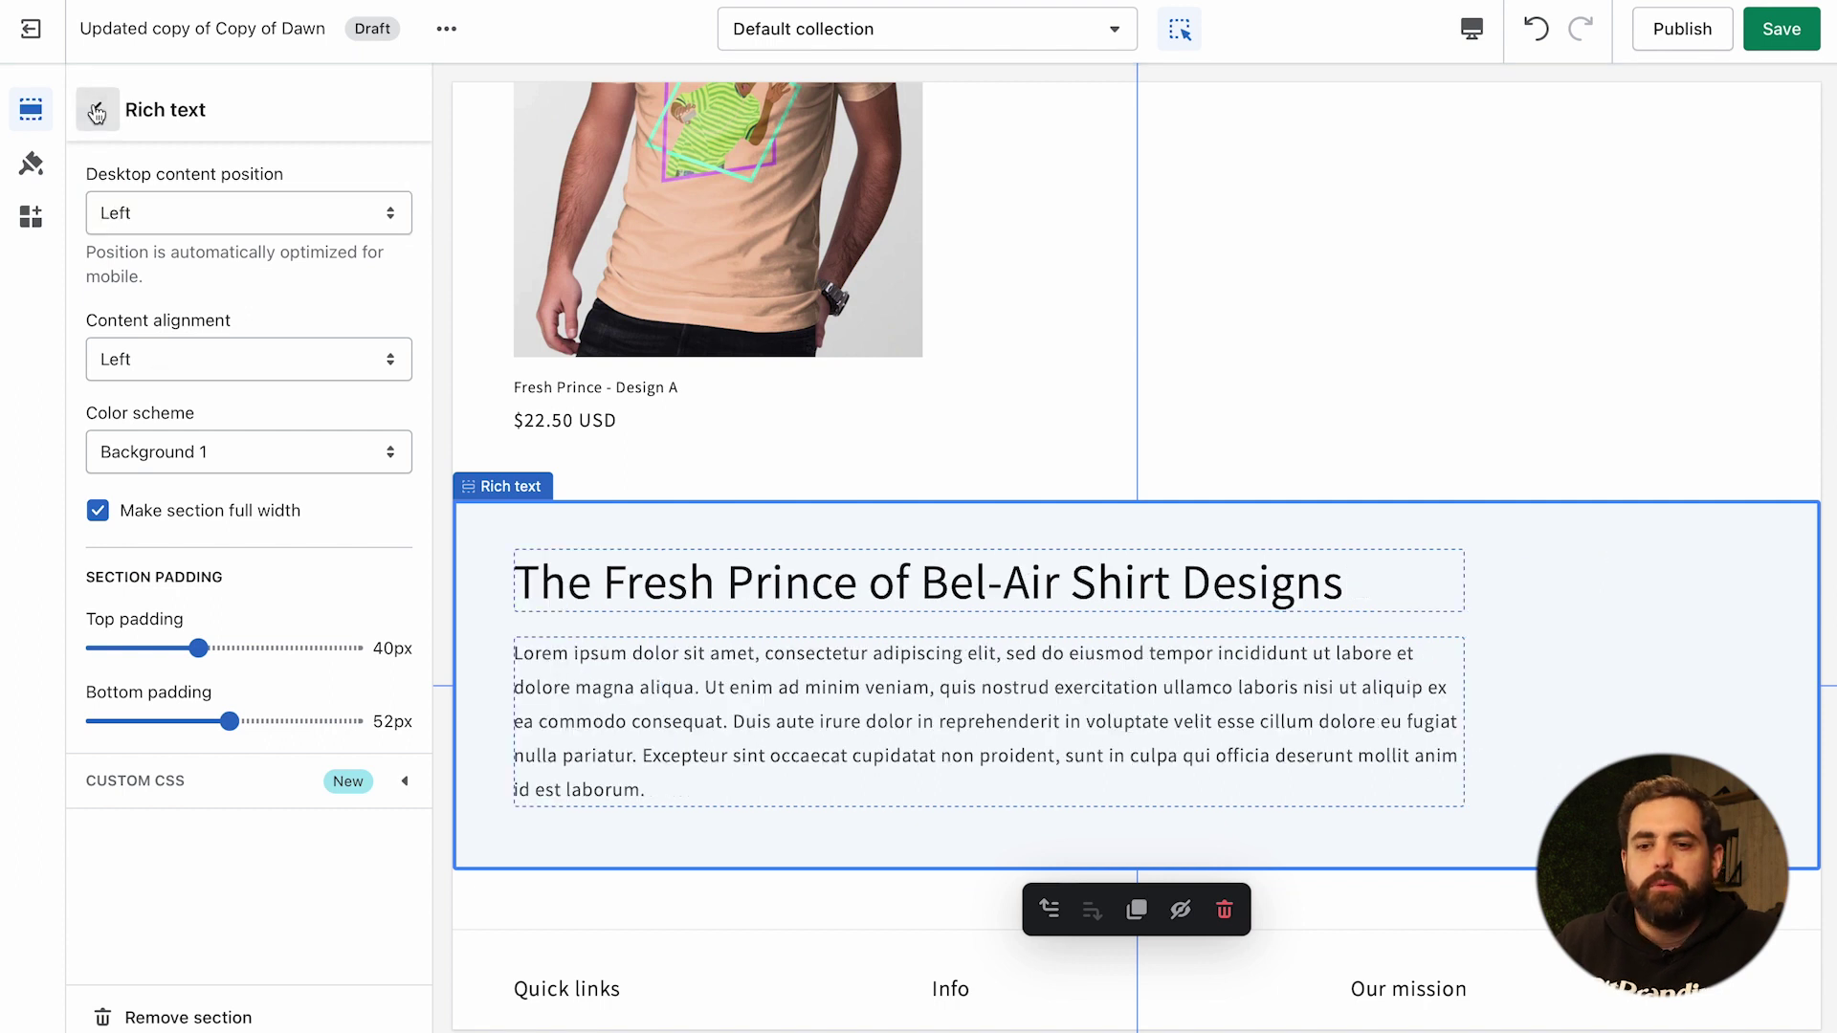
{"action": "left_click", "coordinate": [97, 109]}
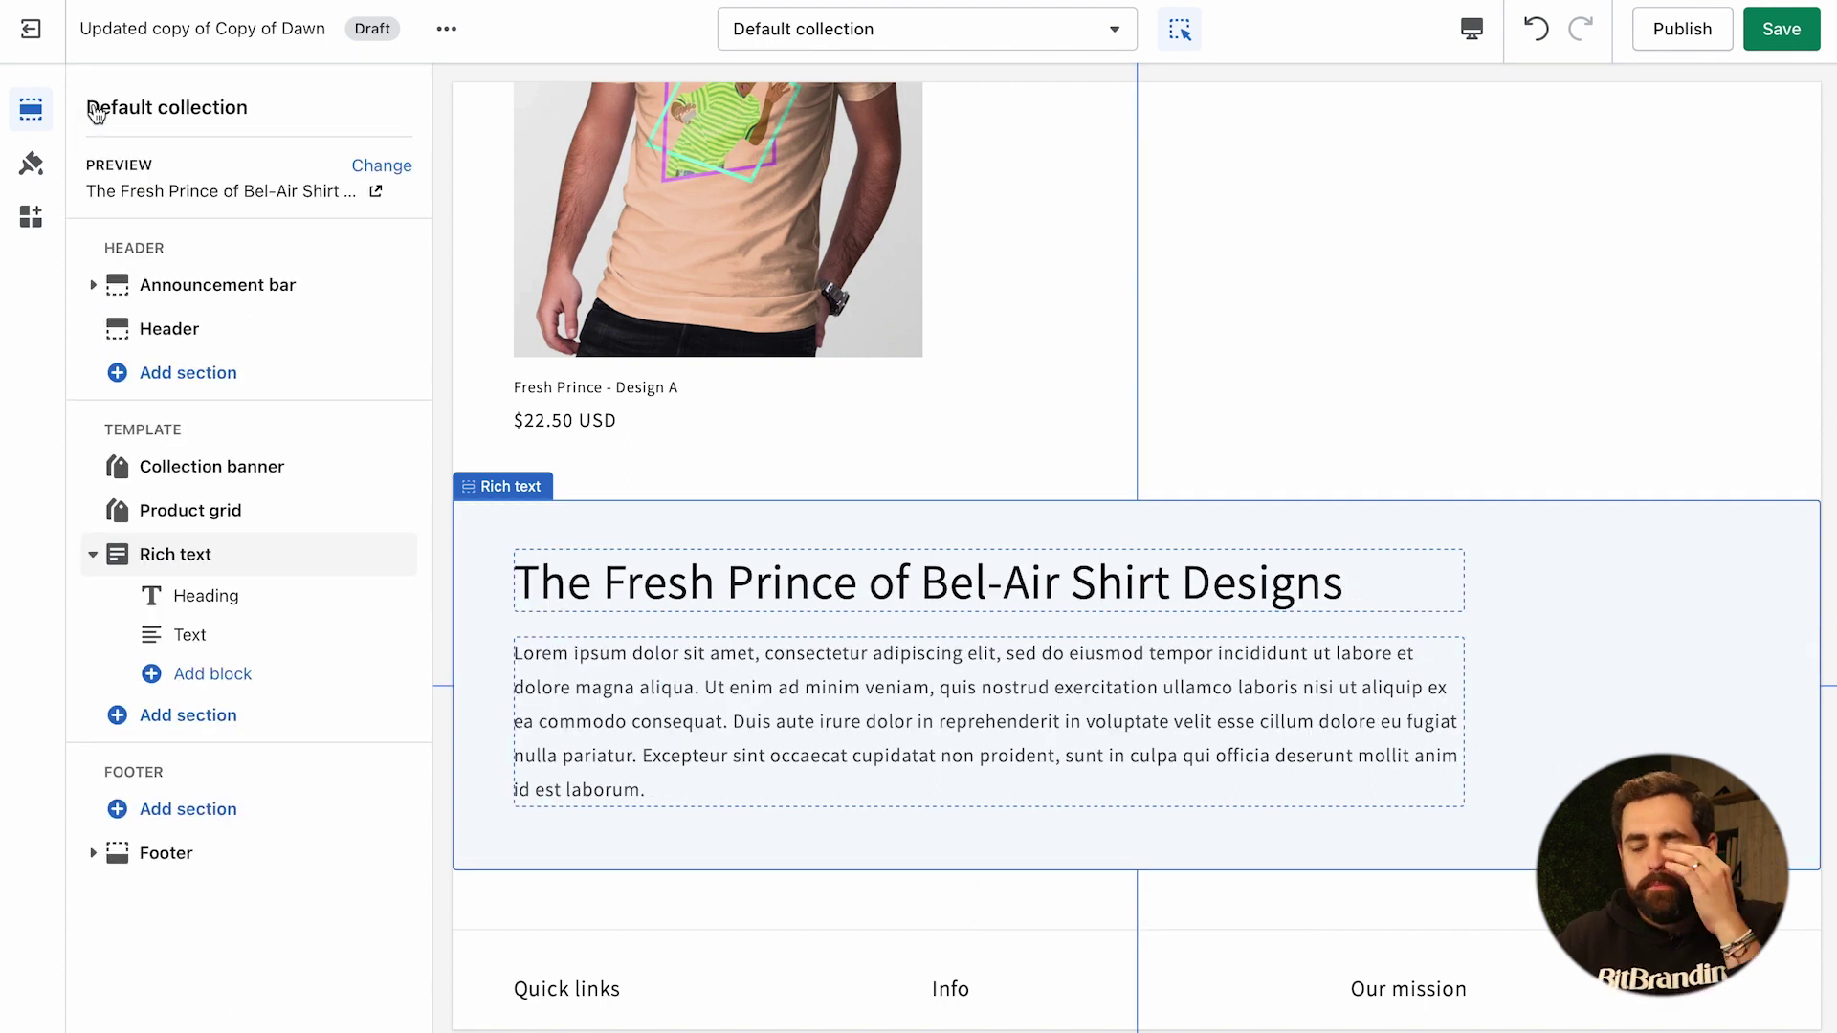
{"action": "left_click", "coordinate": [1774, 38]}
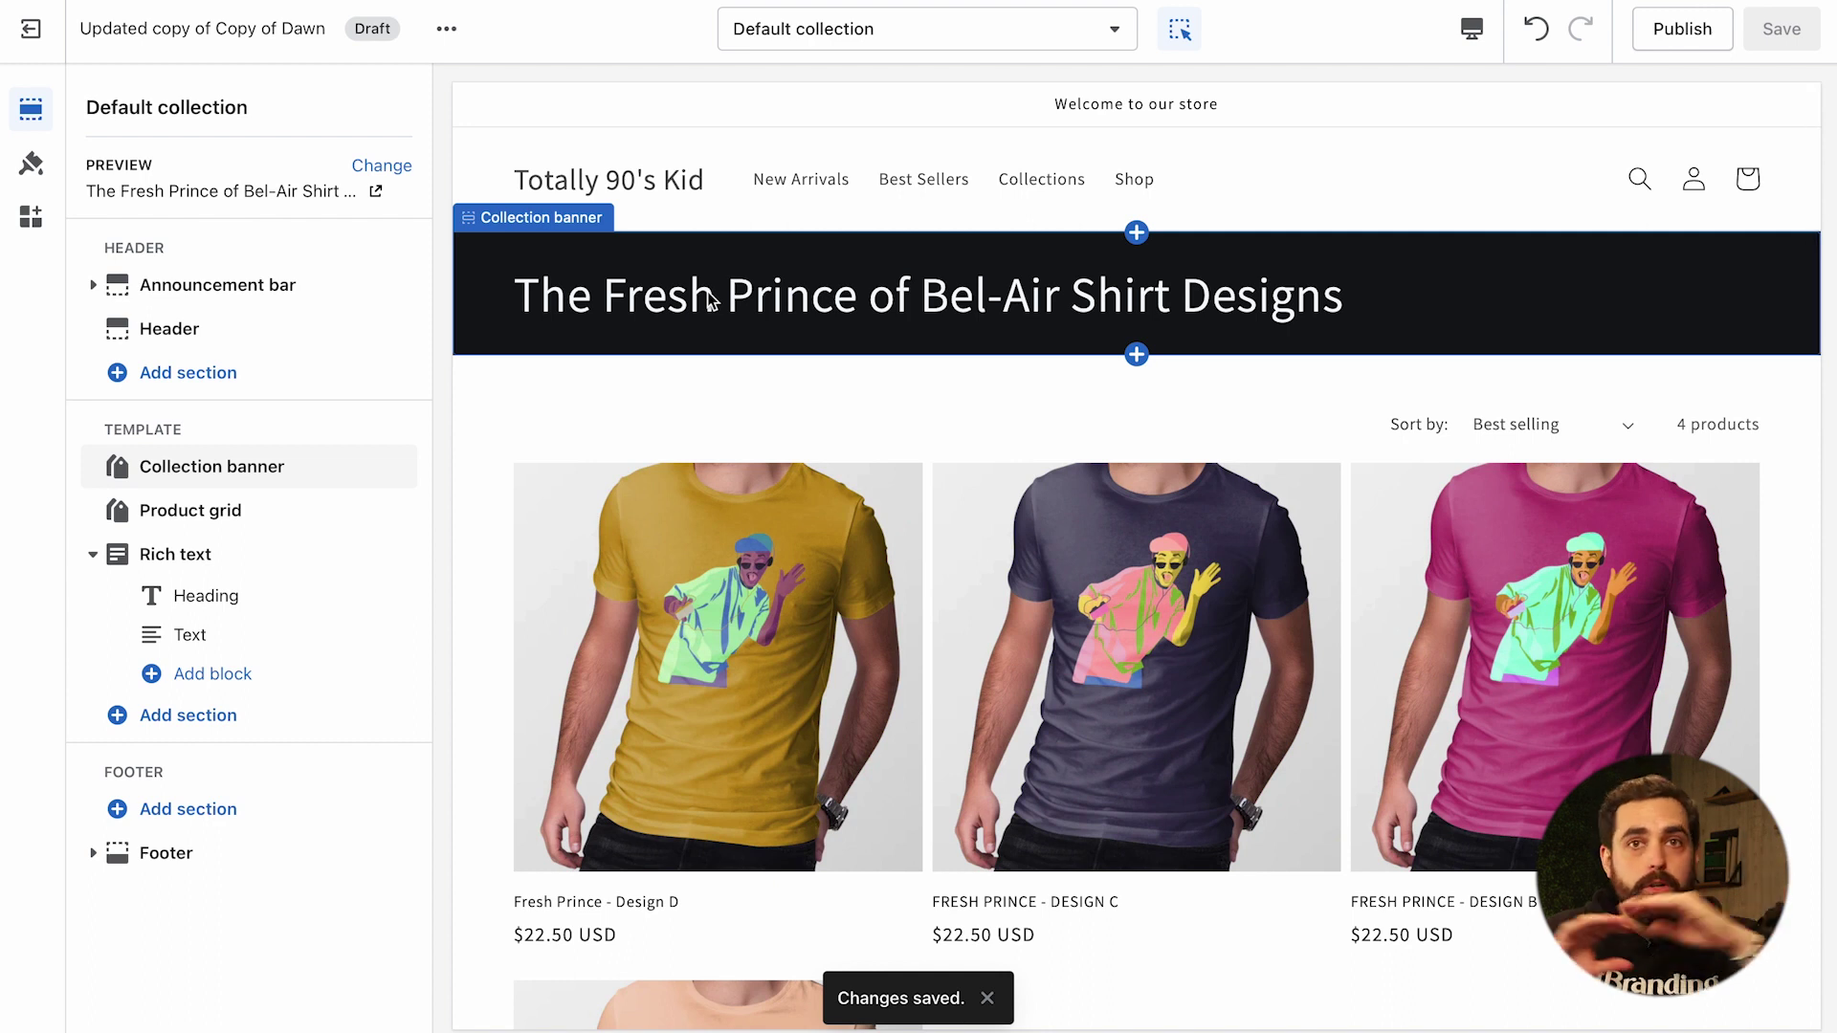
- Turn on the second image on hover and enable filtering for the Product grid section
{"action": "scroll", "coordinate": [708, 291], "scroll_direction": "down", "scroll_amount": 10}
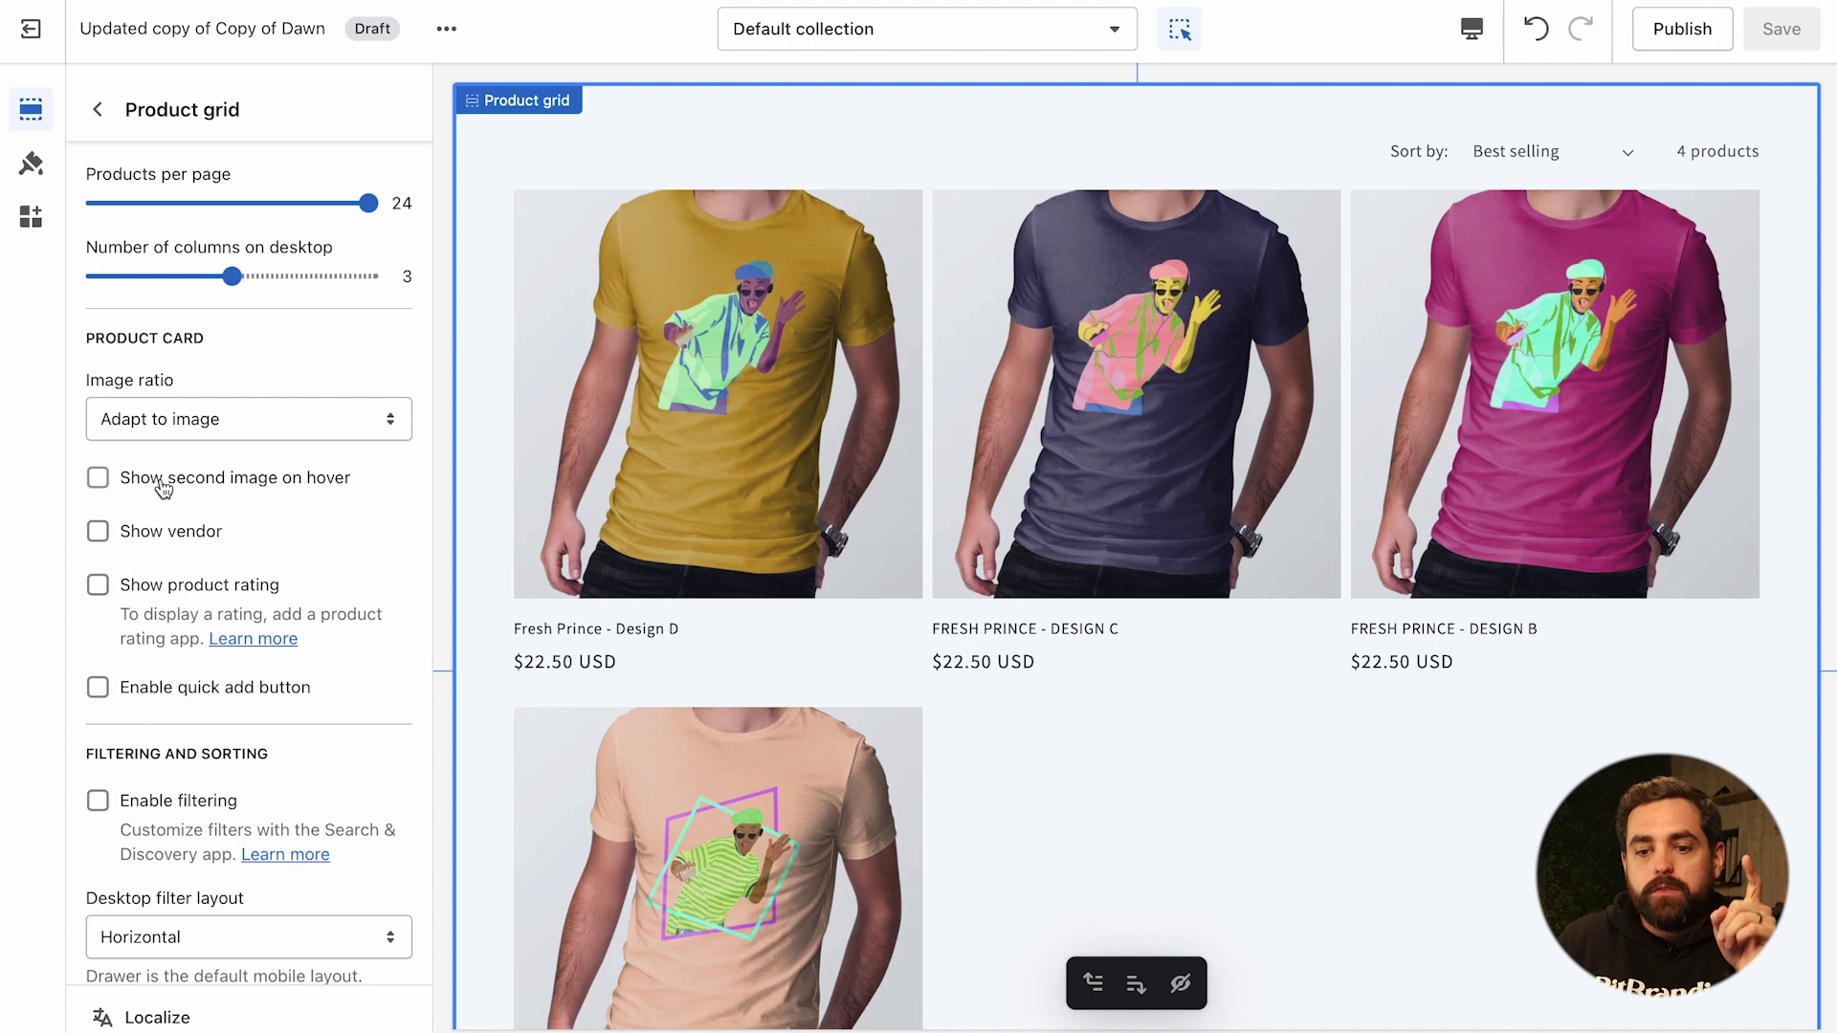
{"action": "left_click", "coordinate": [163, 487]}
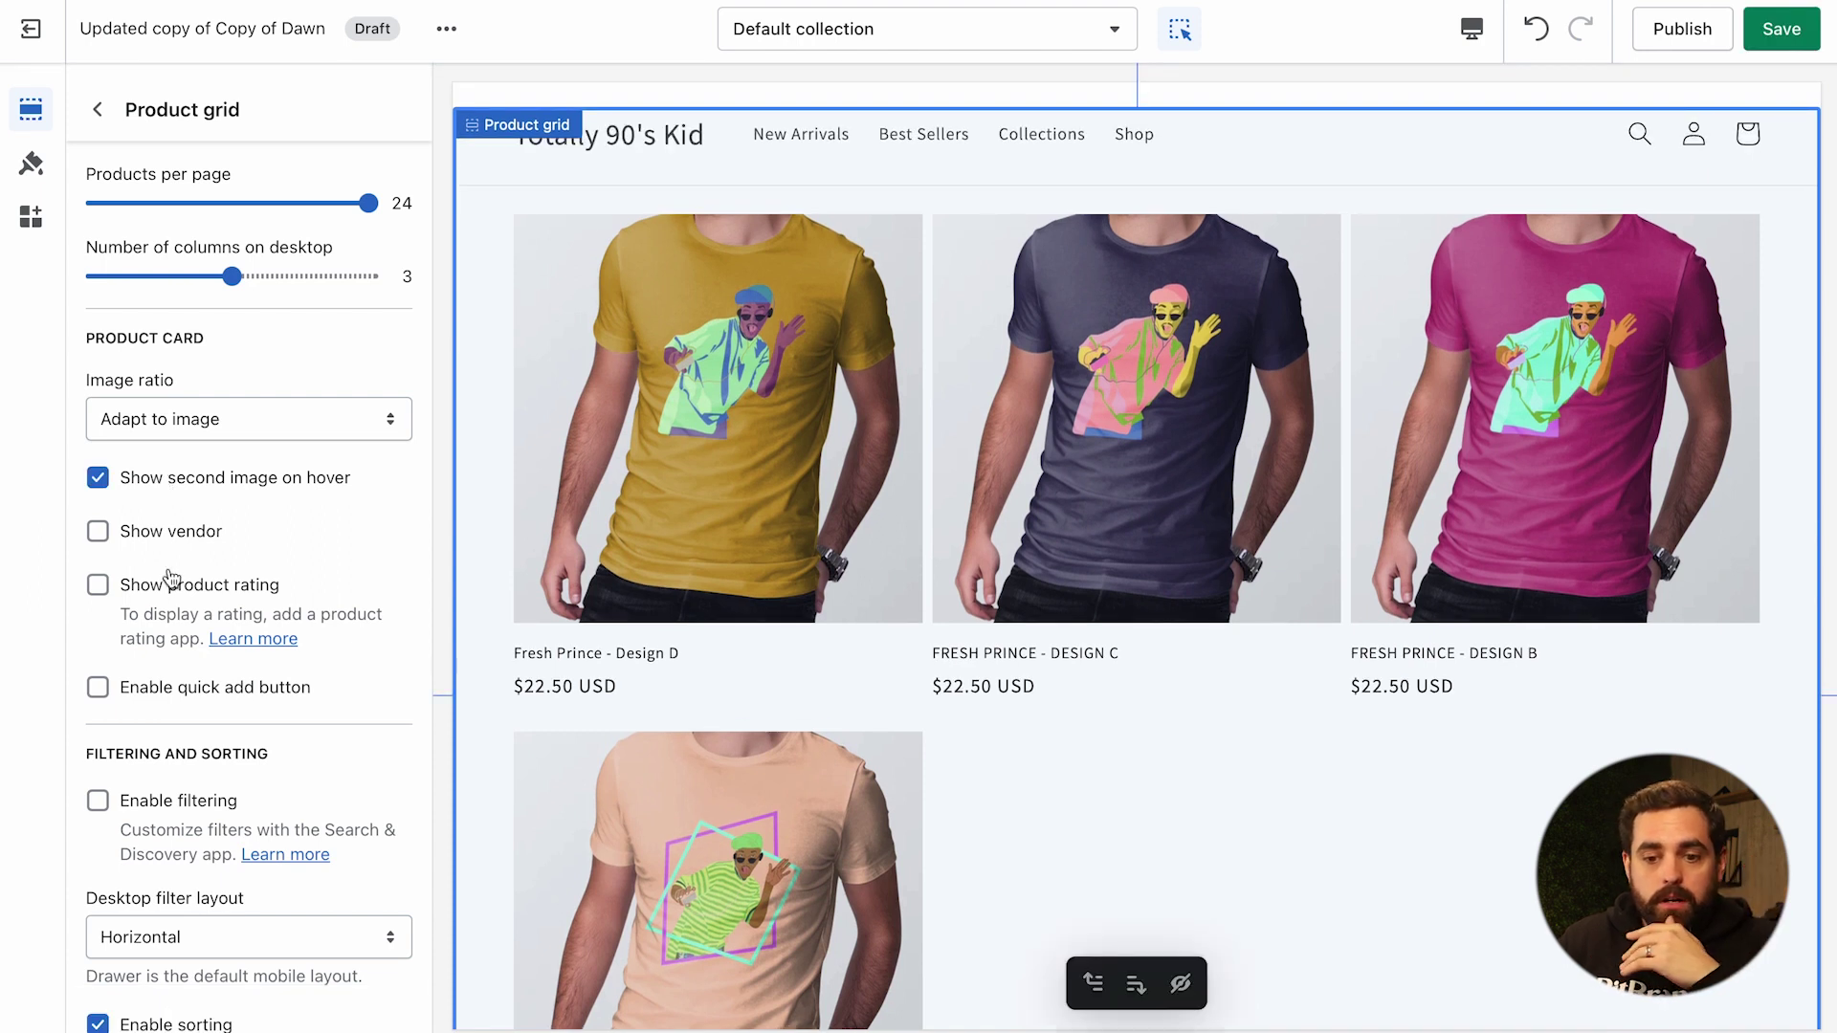
{"action": "scroll", "coordinate": [170, 657], "scroll_direction": "down", "scroll_amount": 3}
{"action": "left_click", "coordinate": [100, 572]}
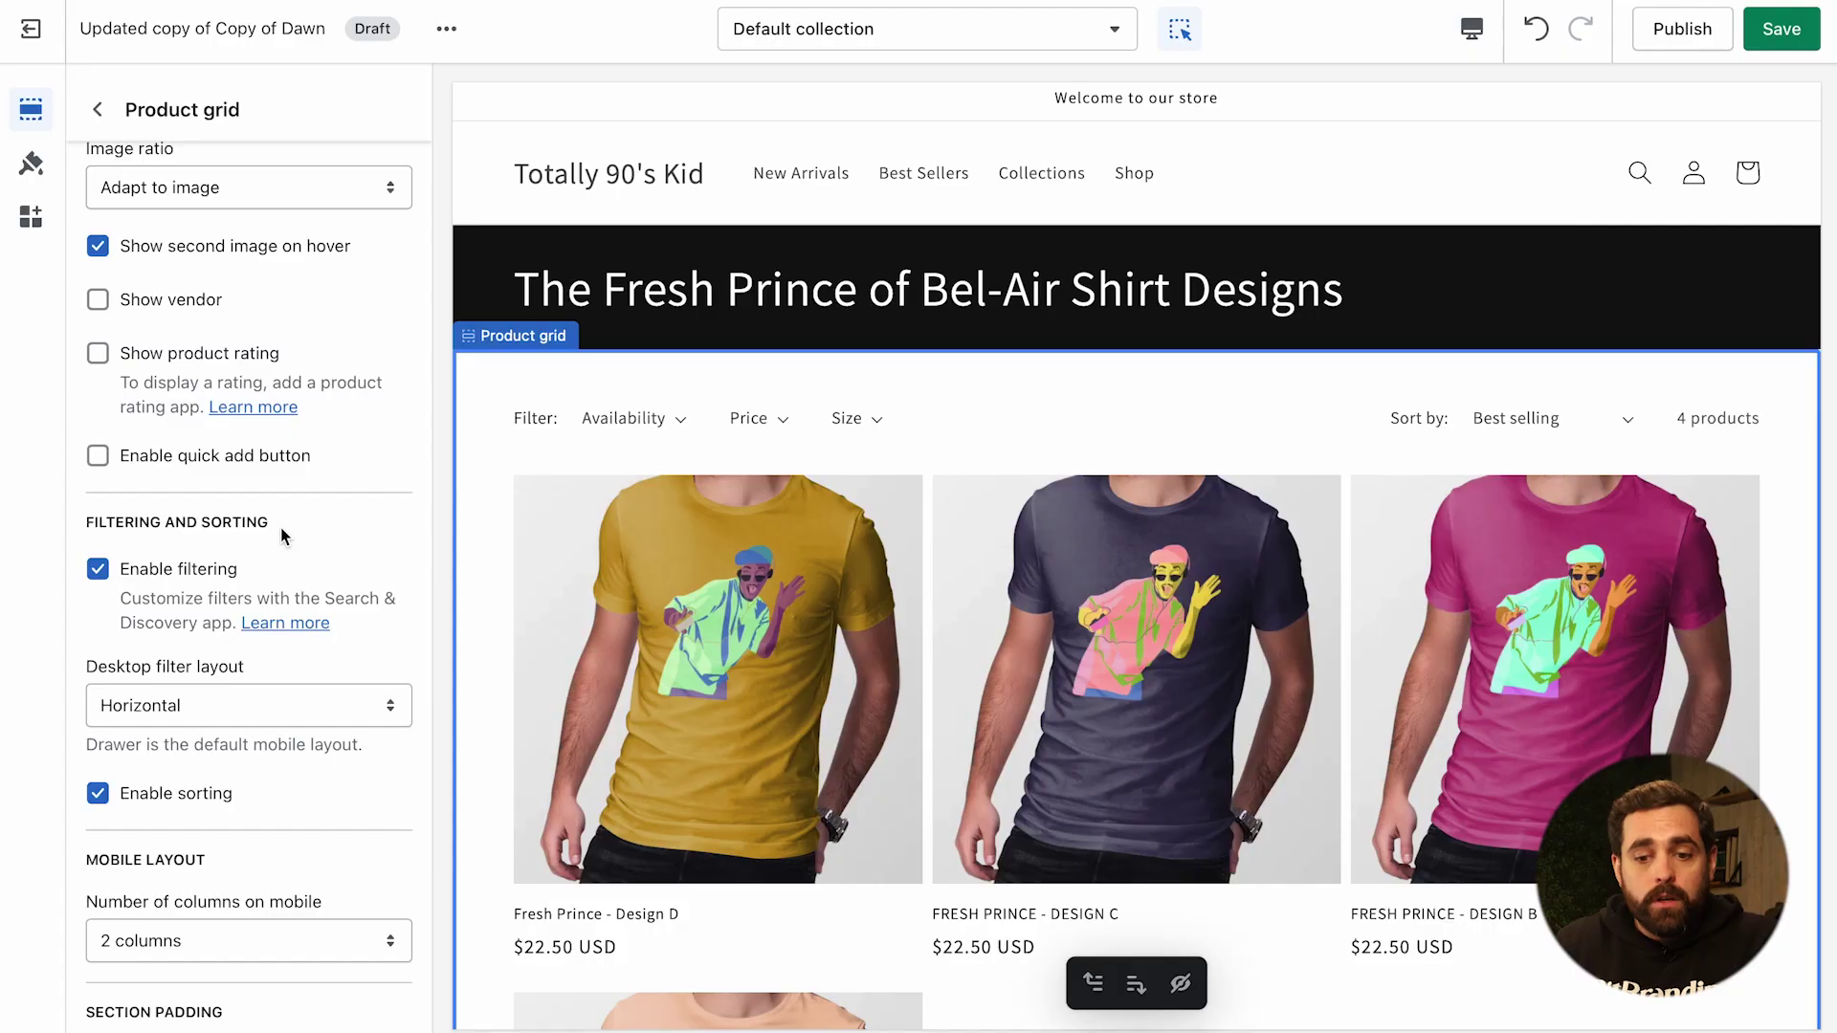
- Open the collection and search filters for editing in Search & Discovery and examine the available filter options
{"action": "scroll", "coordinate": [153, 396], "scroll_direction": "down", "scroll_amount": 3}
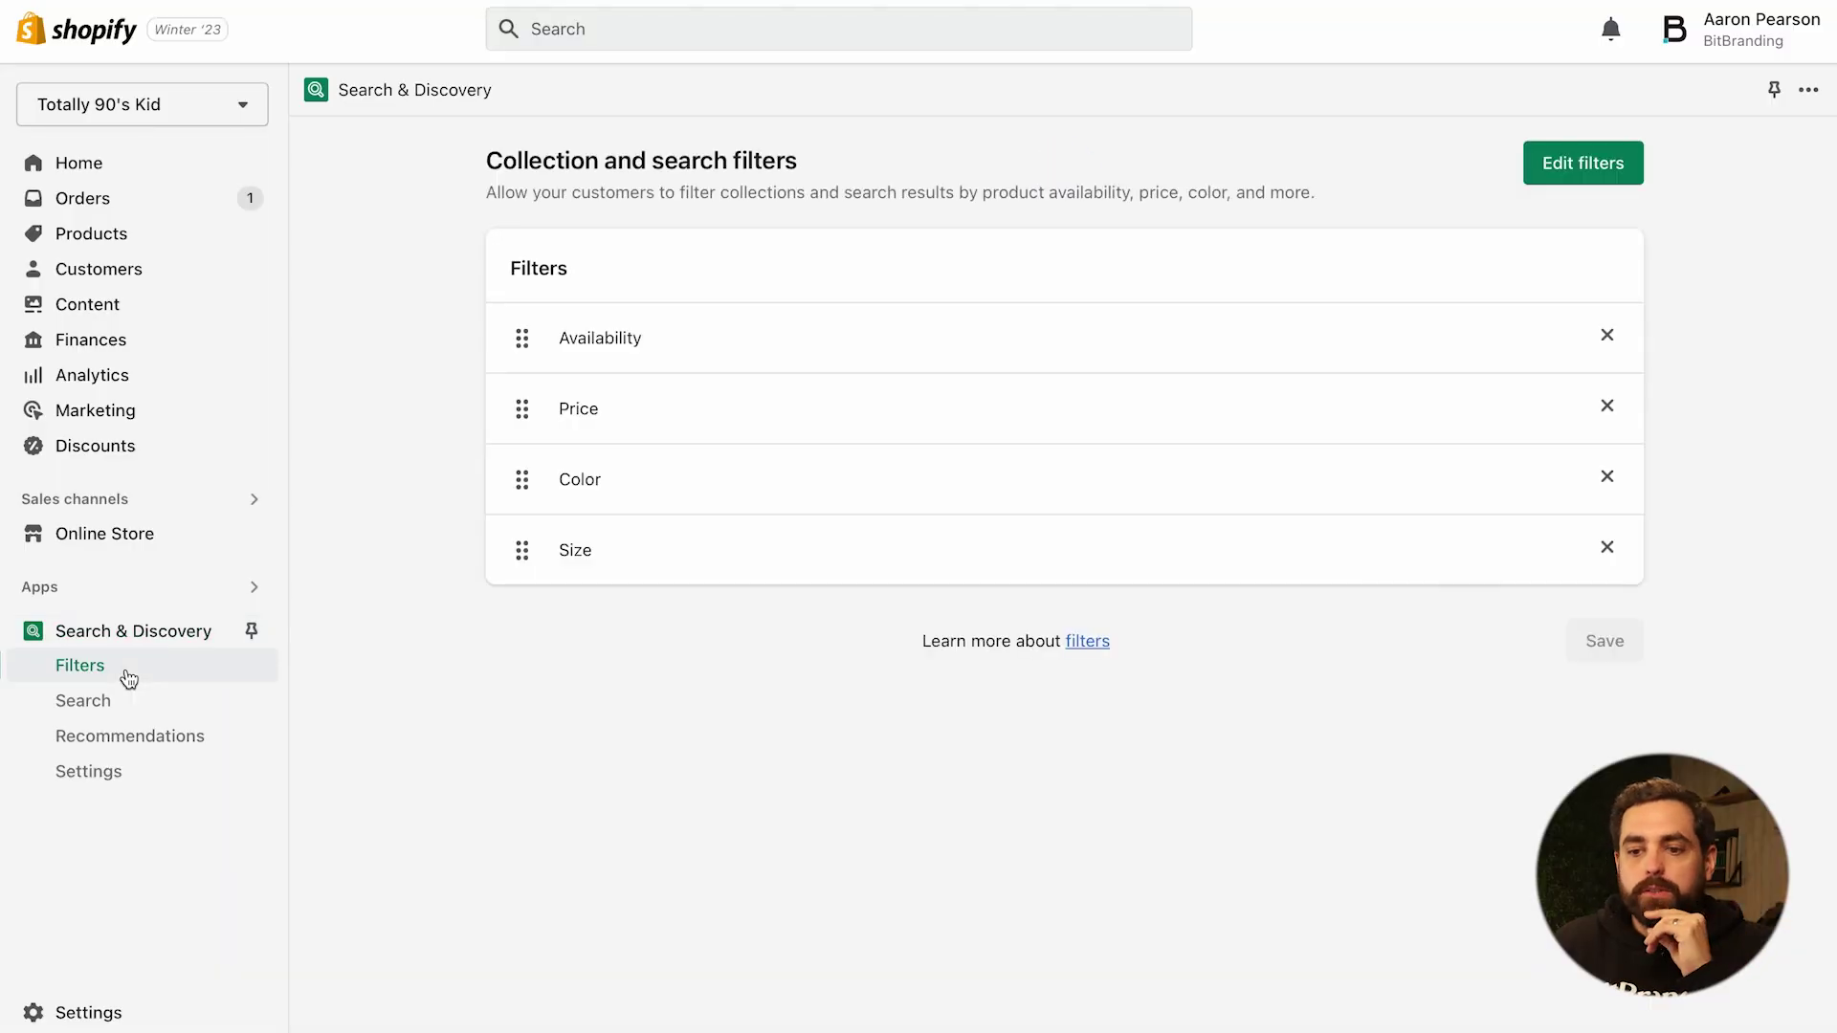
{"action": "left_click", "coordinate": [1536, 158]}
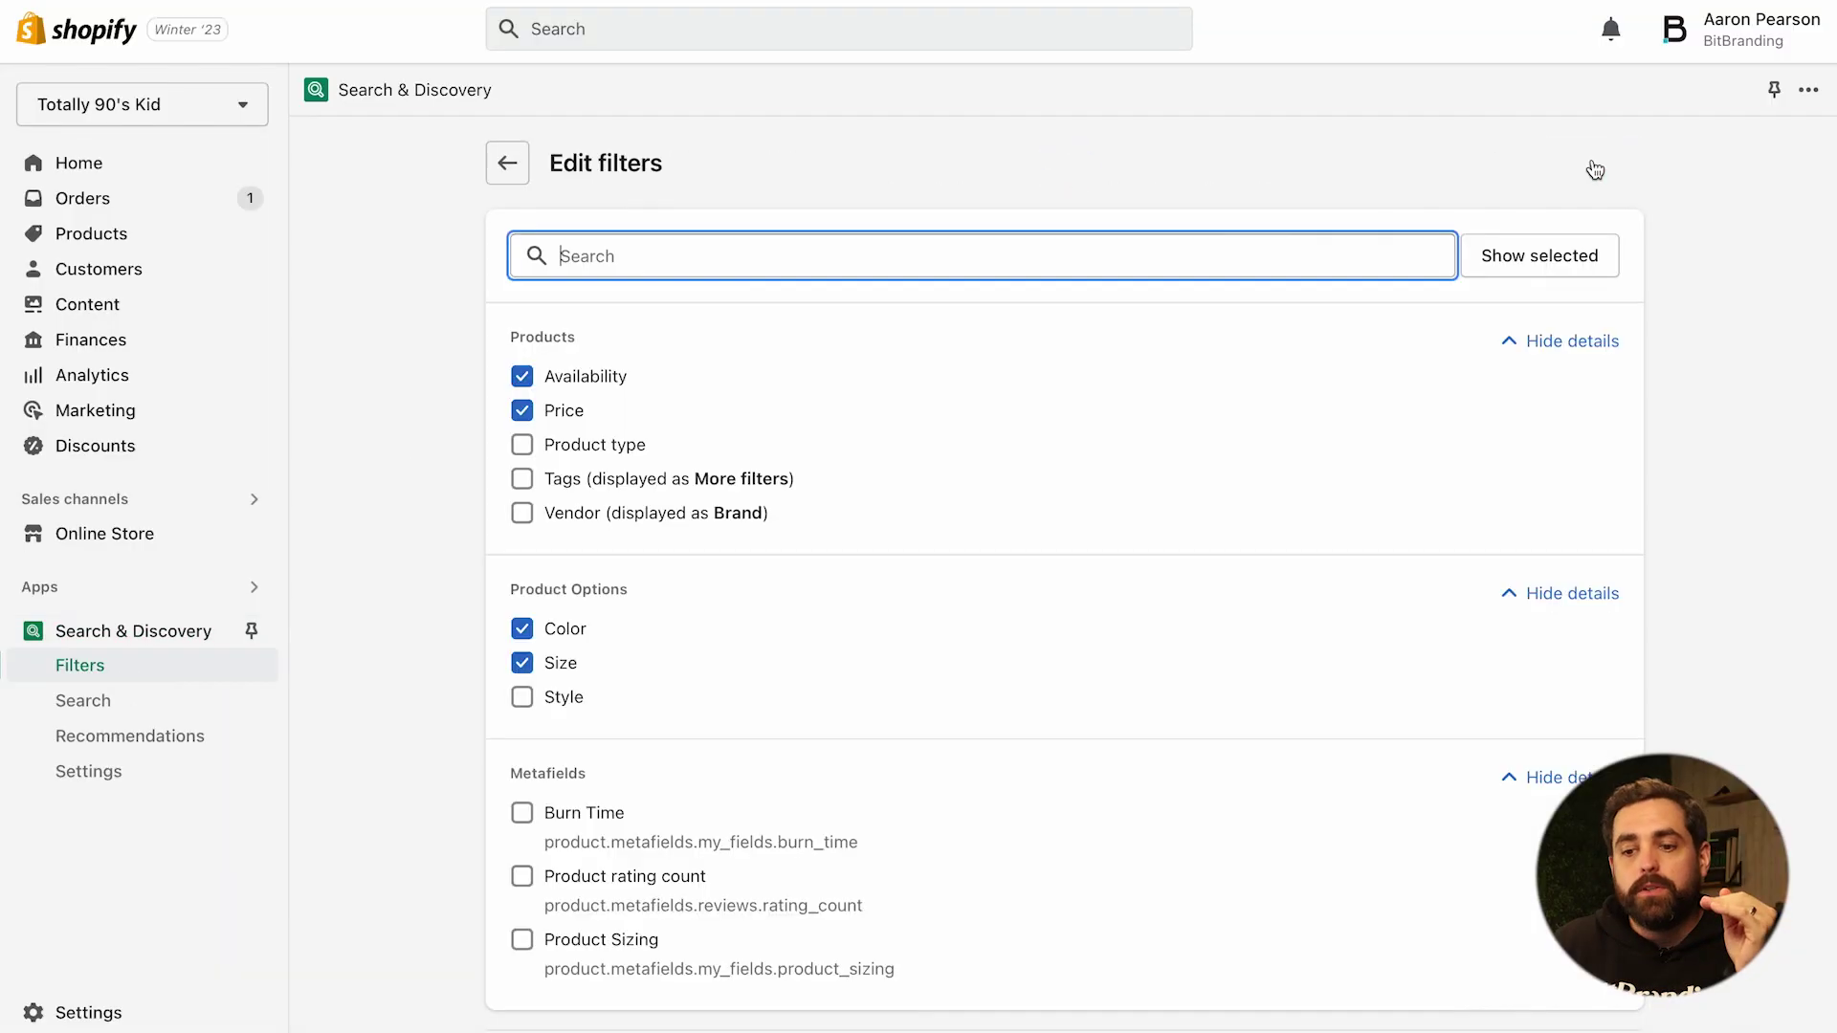
{"action": "scroll", "coordinate": [918, 550], "scroll_direction": "down", "scroll_amount": 1}
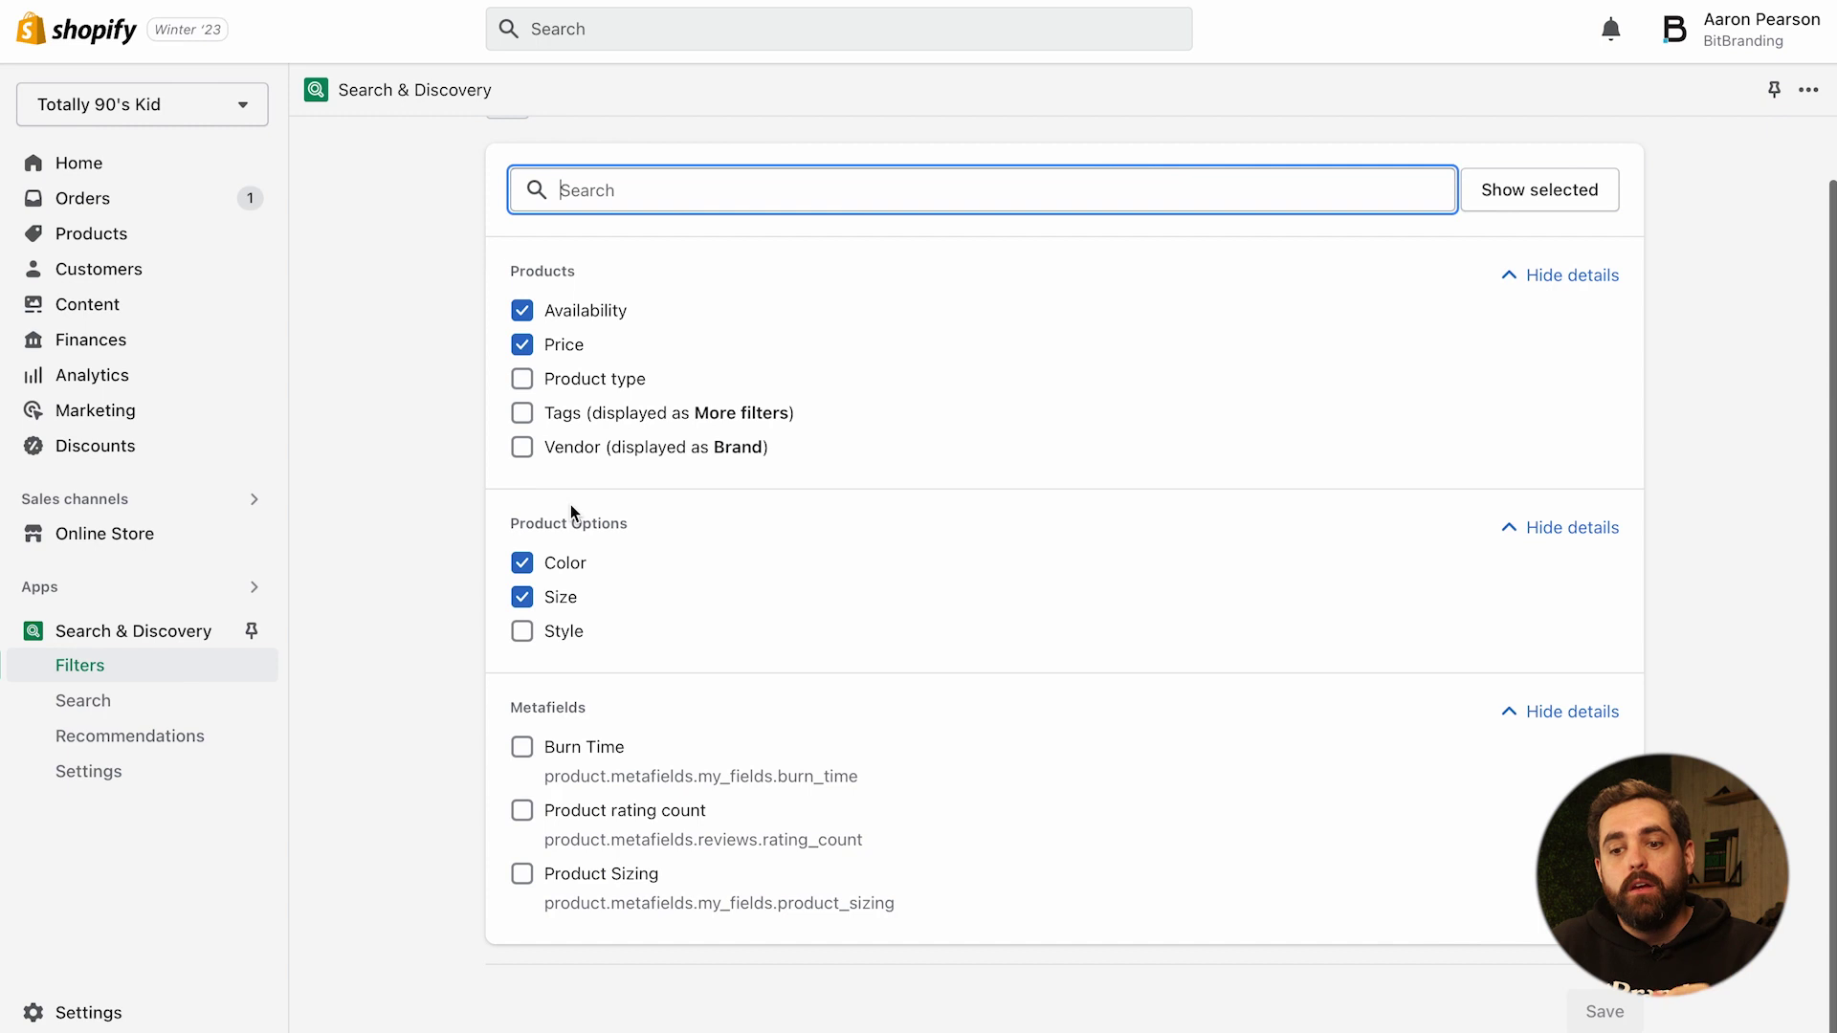
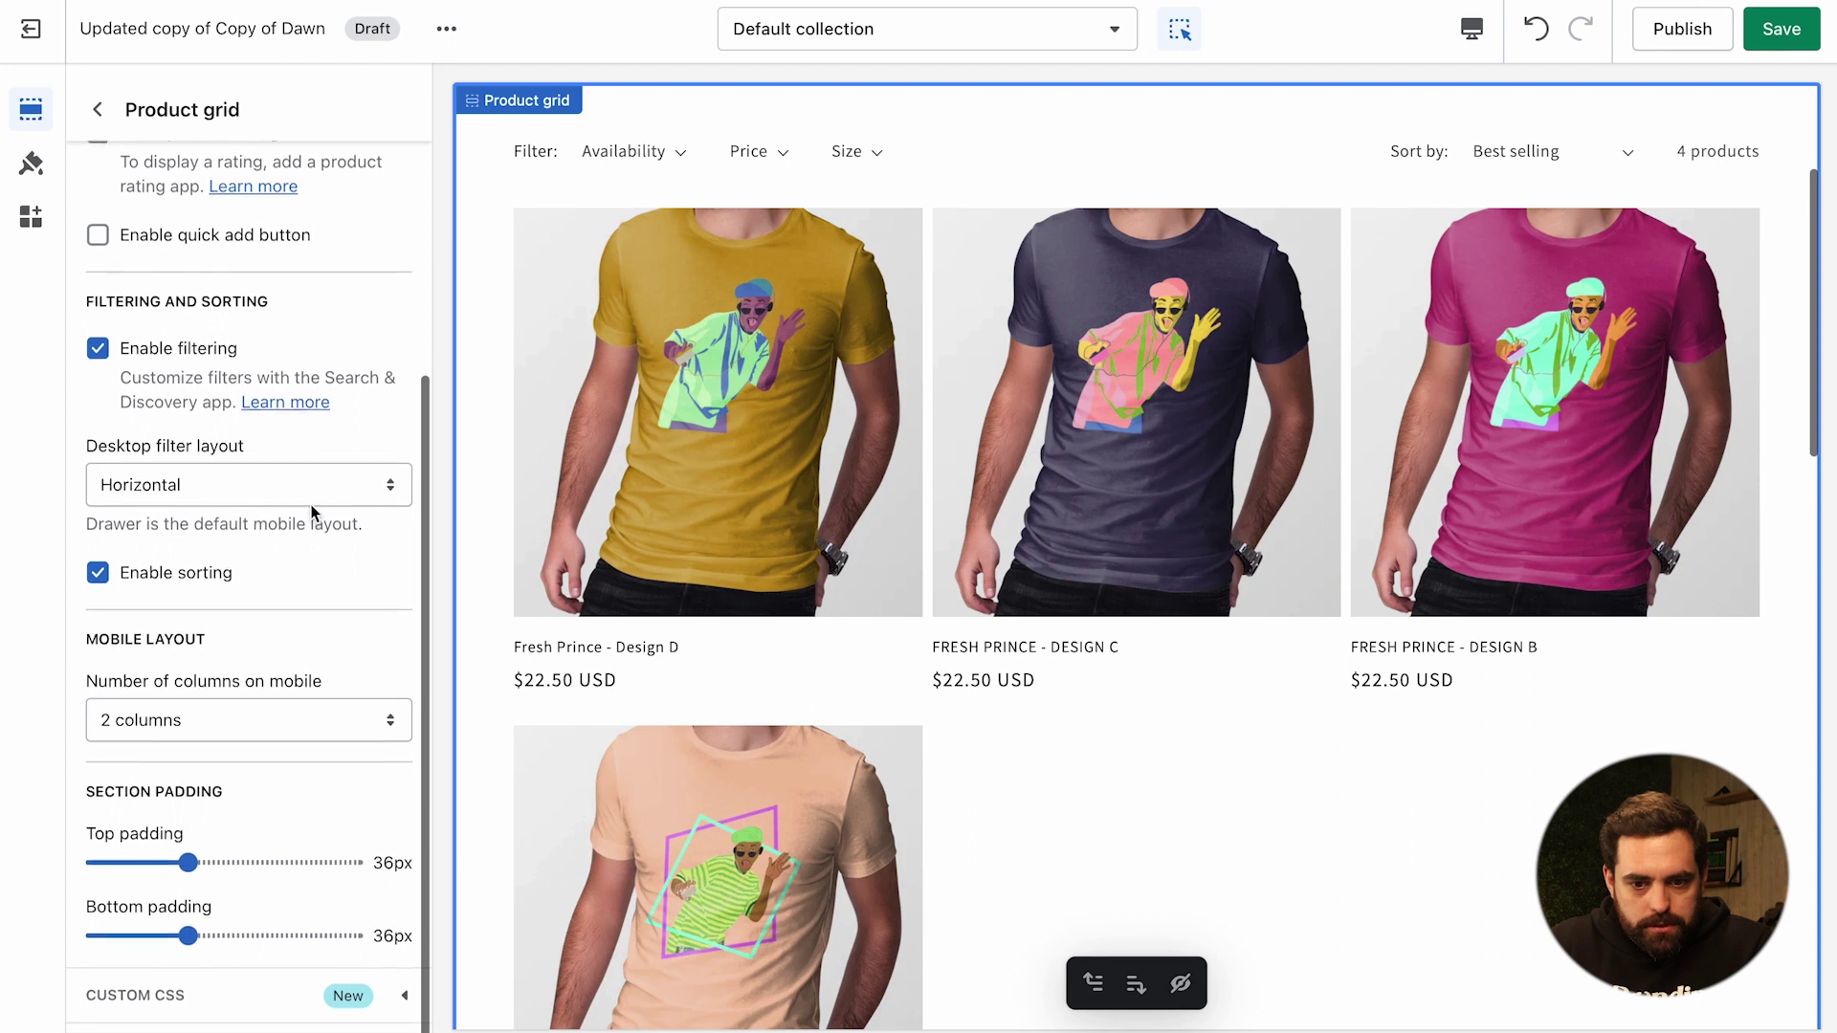
- Examine the product sort order in The Fresh Prince of Bel-Air Shirt Designs collection and return to the theme editor
{"action": "left_click", "coordinate": [169, 580]}
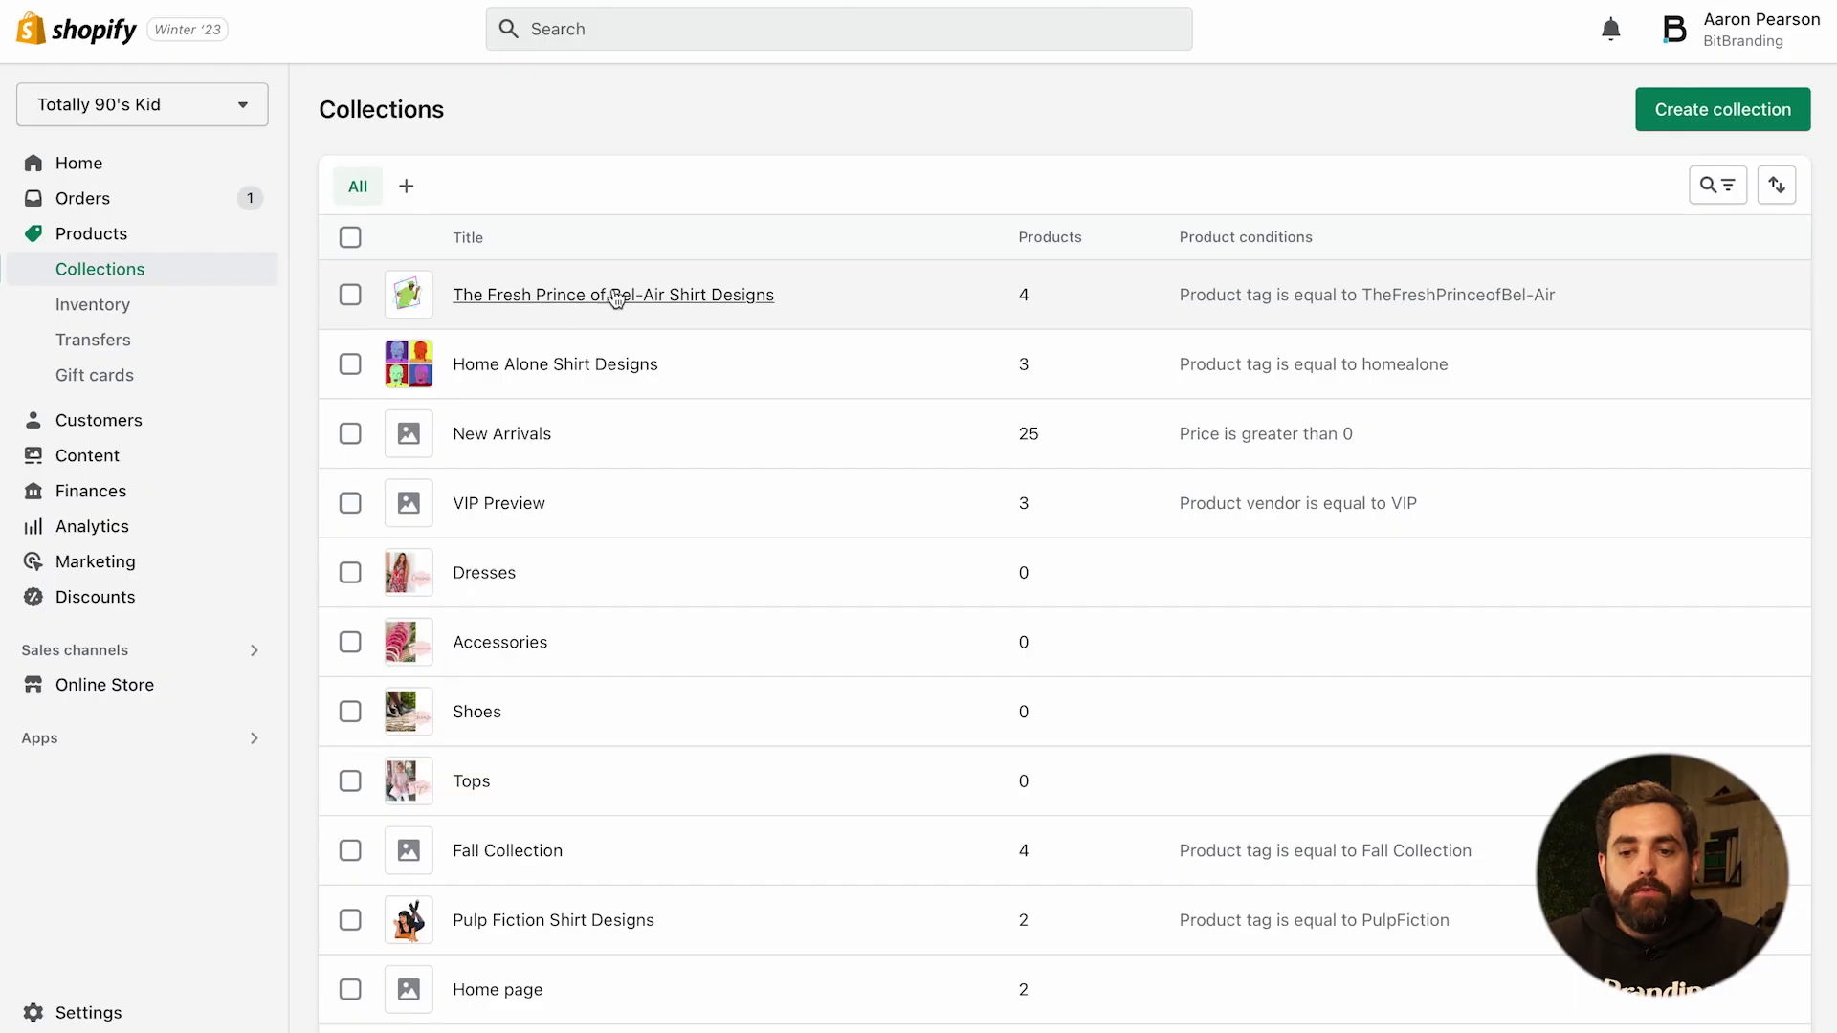
{"action": "left_click", "coordinate": [616, 296]}
{"action": "scroll", "coordinate": [398, 542], "scroll_direction": "down", "scroll_amount": 5}
{"action": "scroll", "coordinate": [632, 368], "scroll_direction": "down", "scroll_amount": 1}
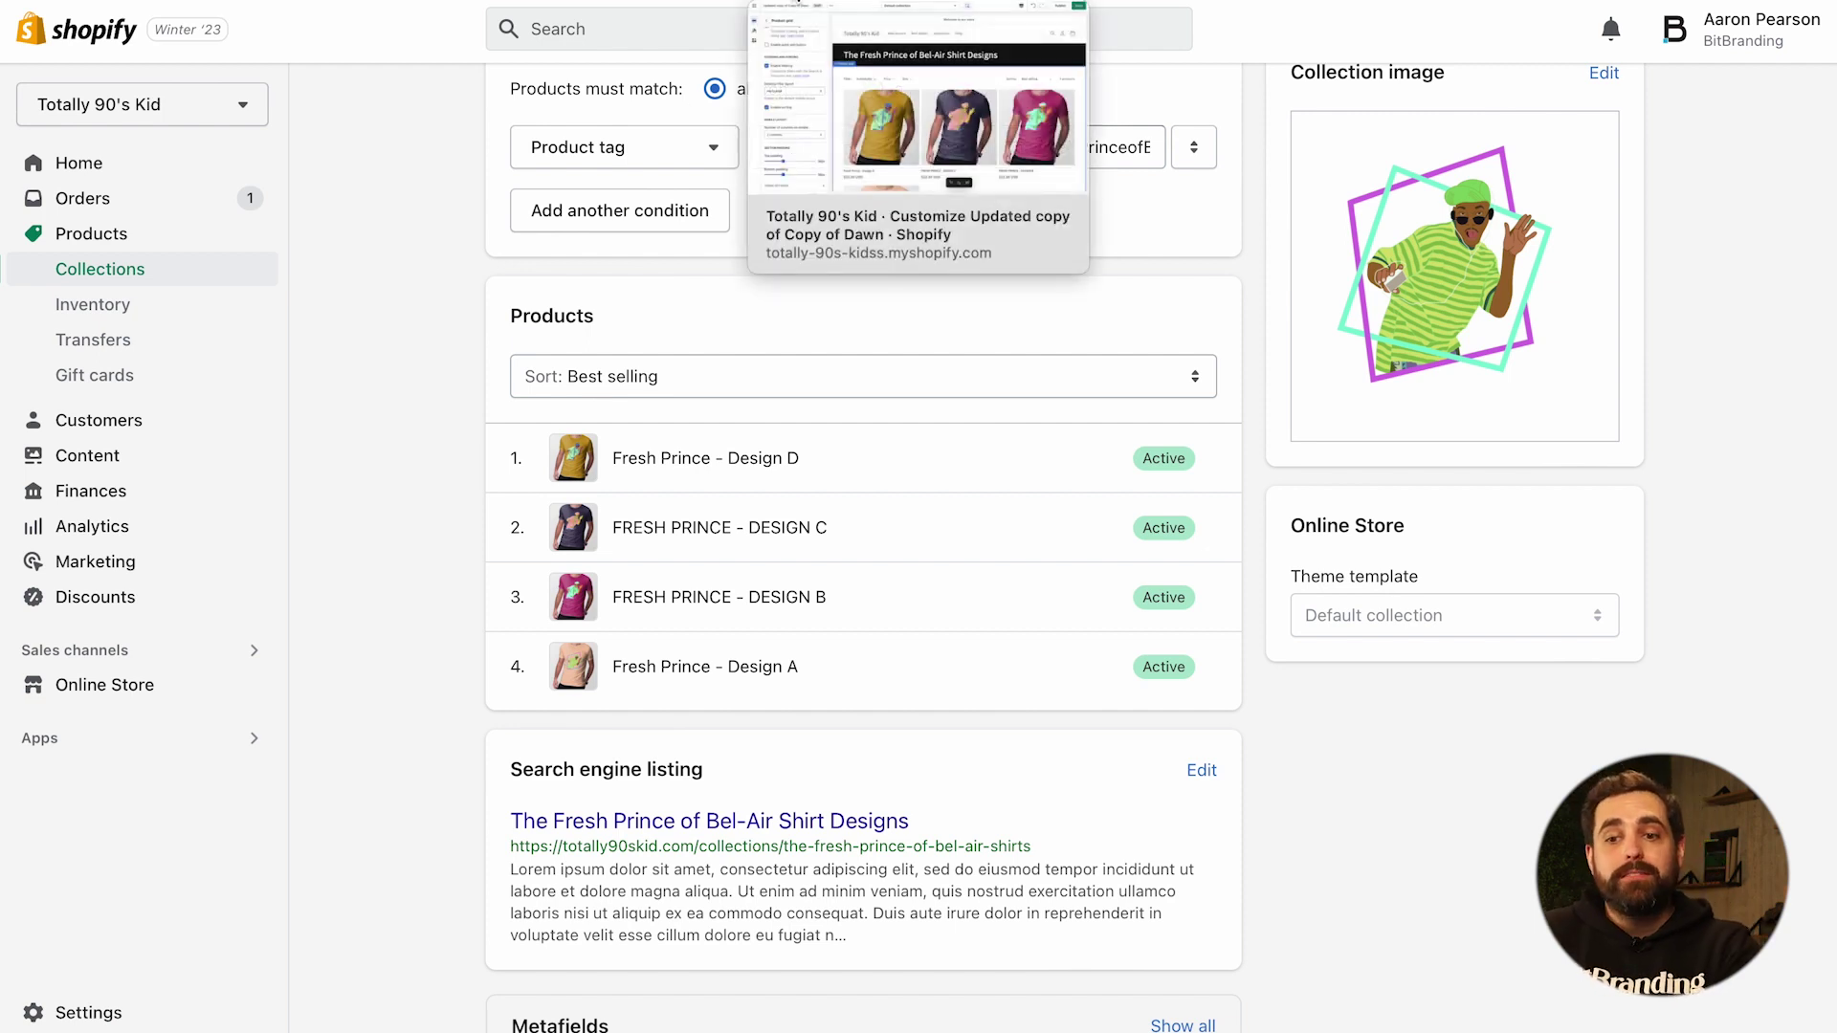
{"action": "left_click", "coordinate": [803, 2]}
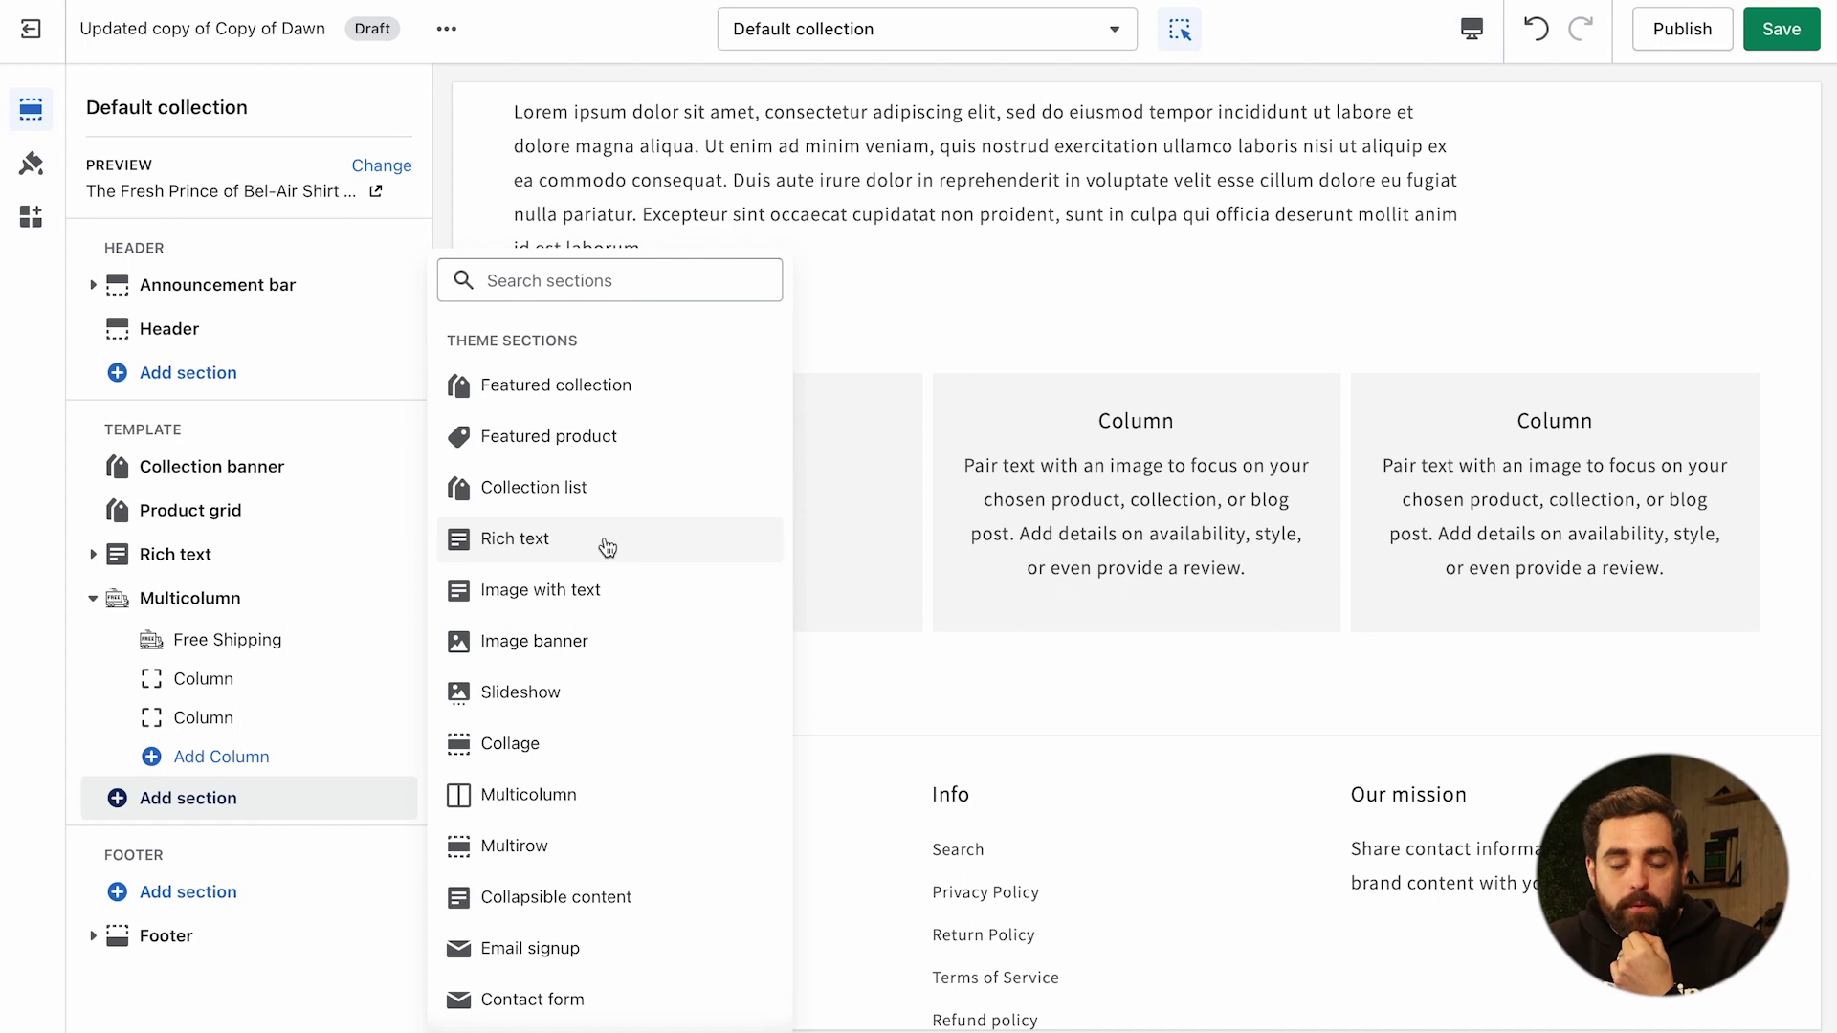
- Add a Collage section below the Multicolumn section in the Default collection template
{"action": "scroll", "coordinate": [619, 613], "scroll_direction": "down", "scroll_amount": 2}
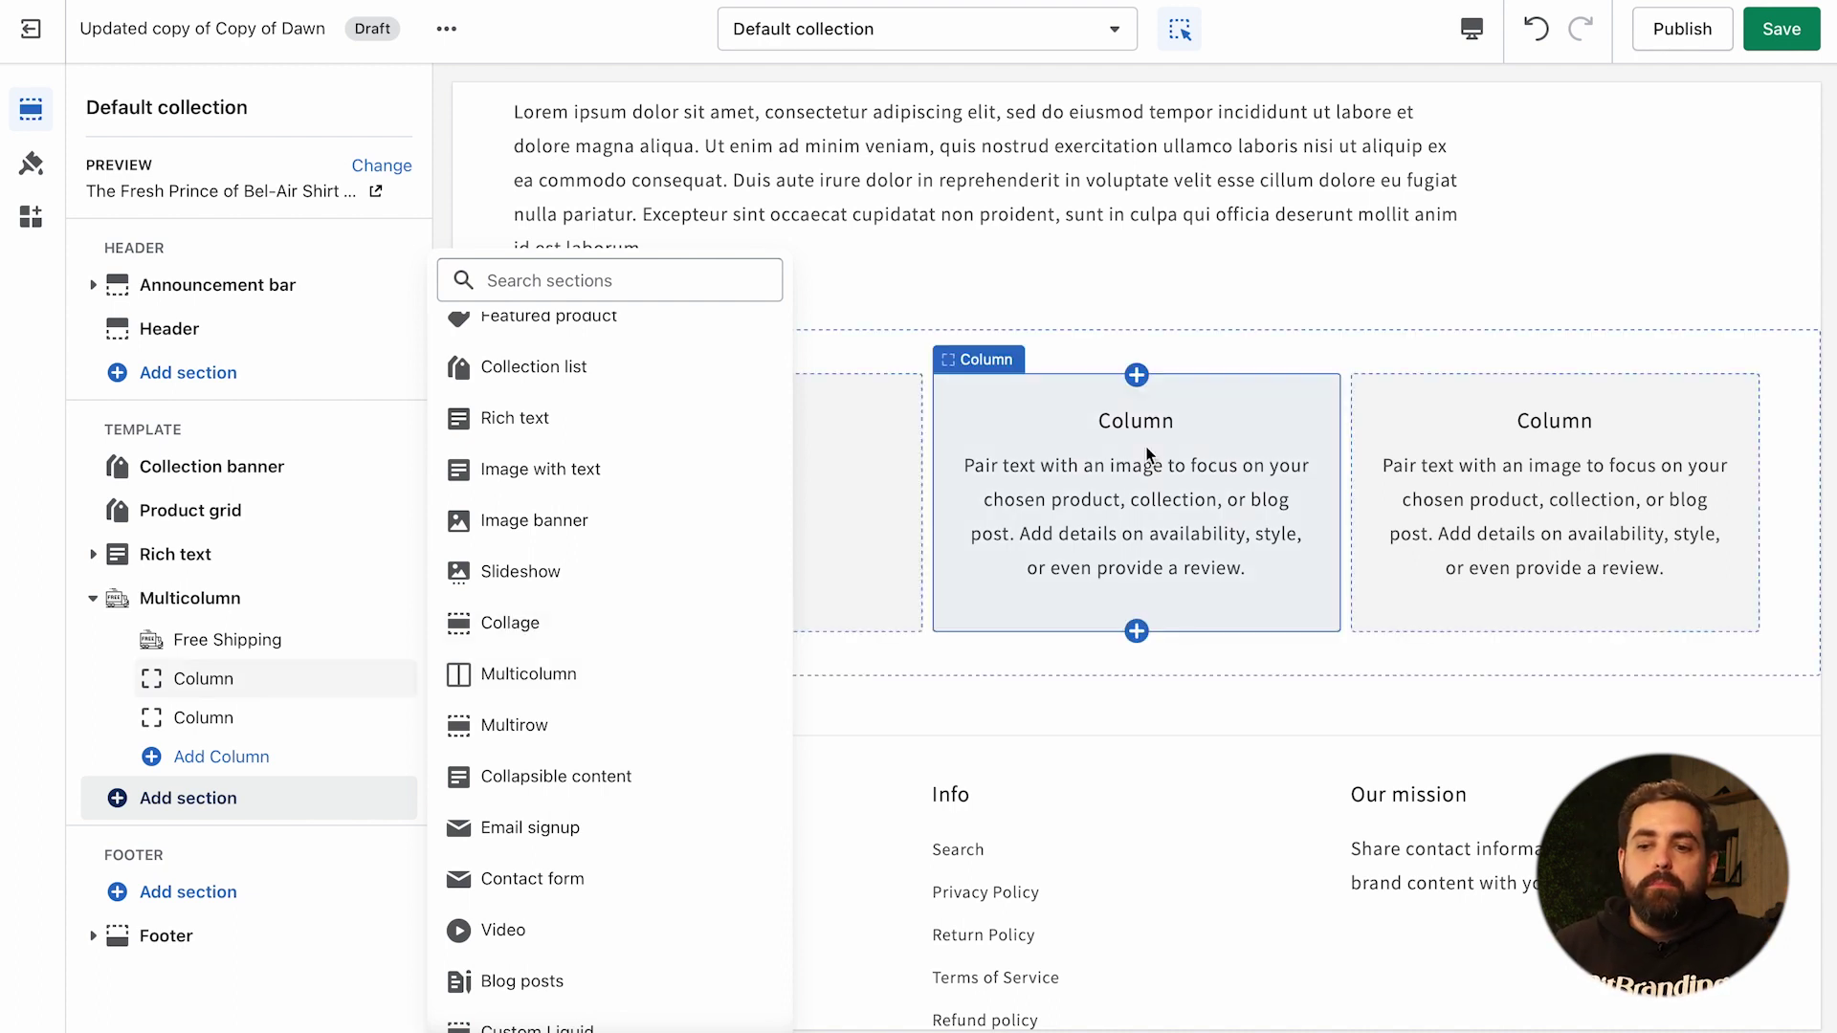
{"action": "left_click", "coordinate": [547, 624]}
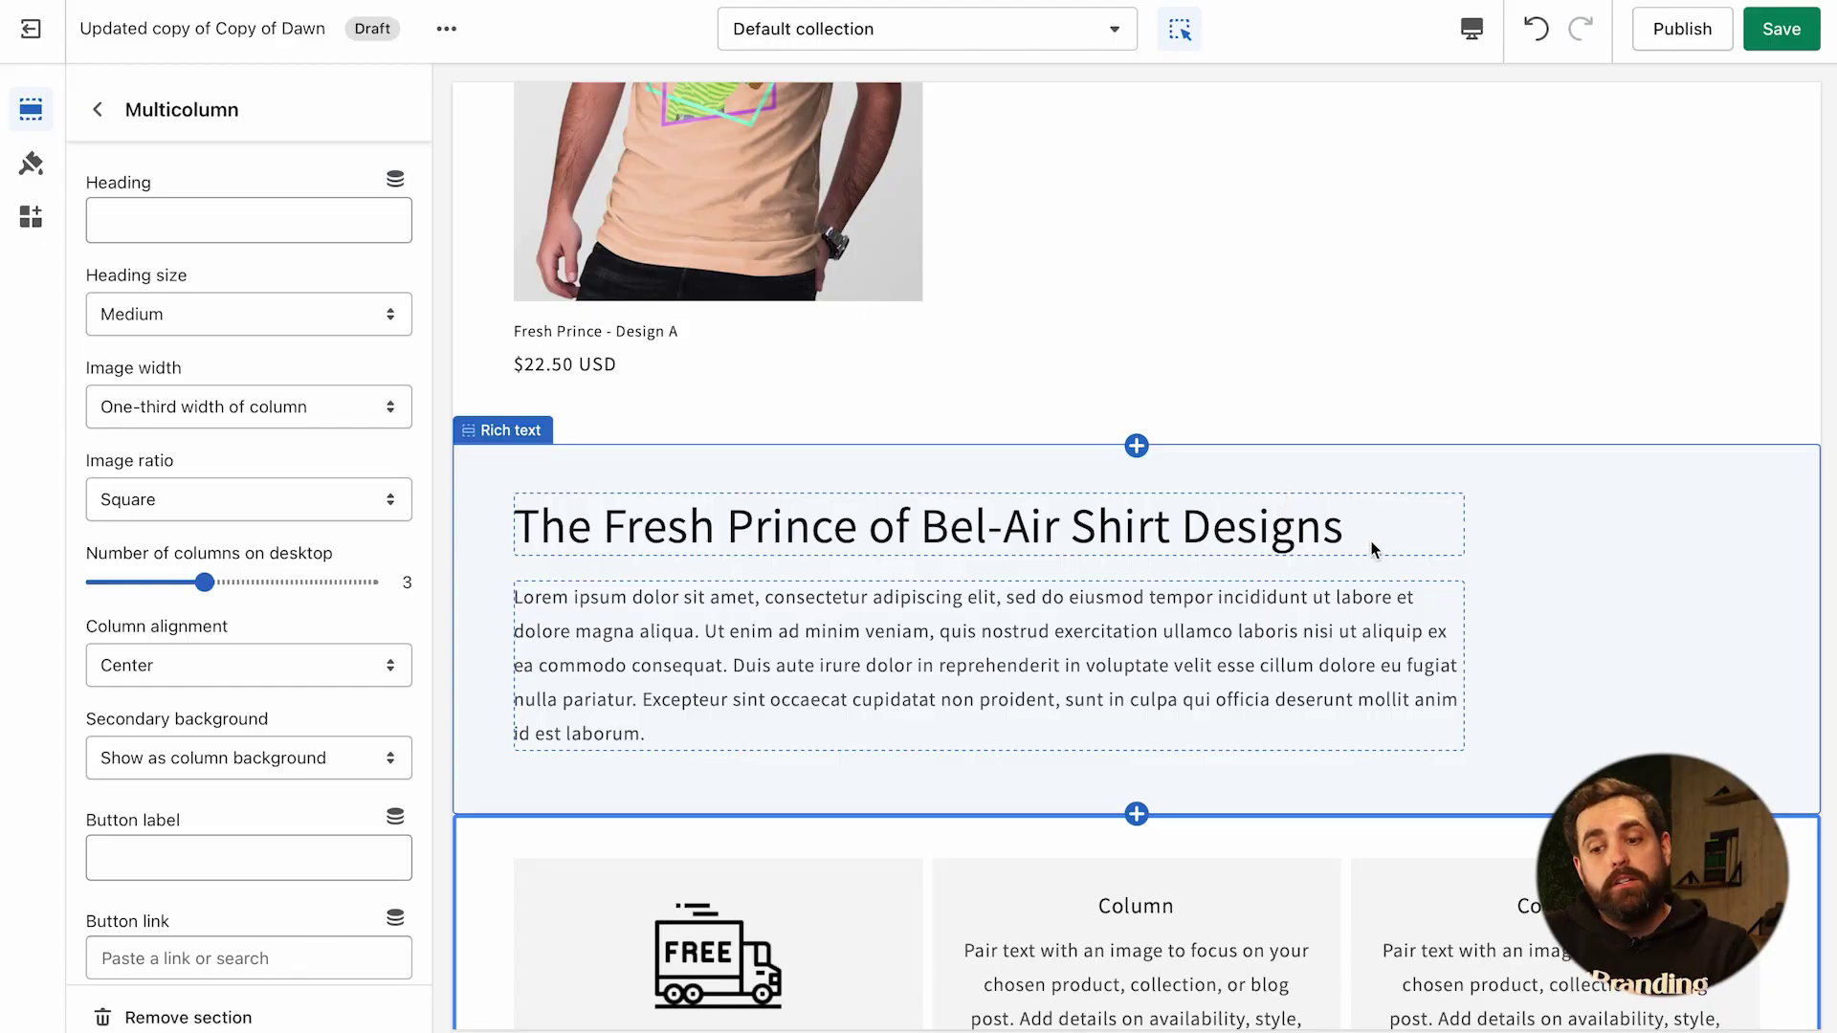
{"action": "scroll", "coordinate": [1376, 536], "scroll_direction": "down", "scroll_amount": 3}
{"action": "scroll", "coordinate": [1374, 549], "scroll_direction": "down", "scroll_amount": 2}
{"action": "scroll", "coordinate": [1374, 547], "scroll_direction": "down", "scroll_amount": 9}
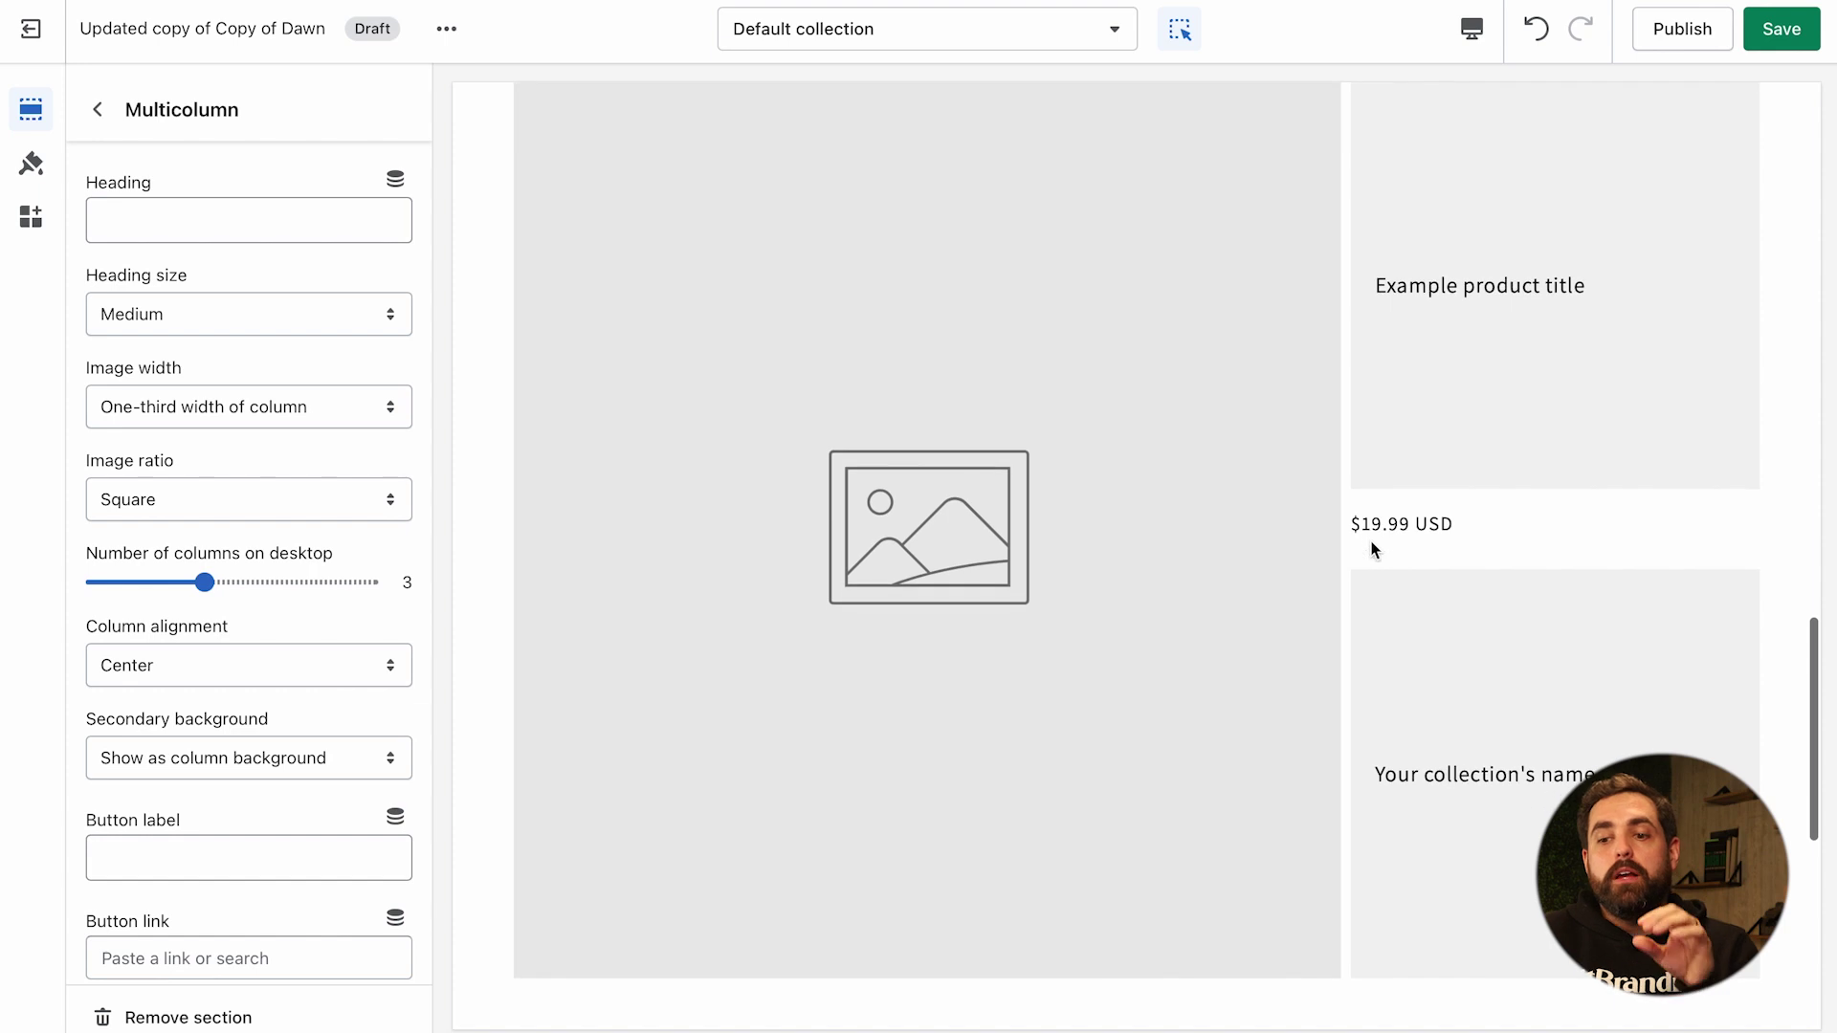
{"action": "scroll", "coordinate": [243, 446], "scroll_direction": "down", "scroll_amount": 6}
- Reorder the template sections so Collage sits directly below Product grid, followed by Rich text and Multicolumn
{"action": "left_click", "coordinate": [99, 111]}
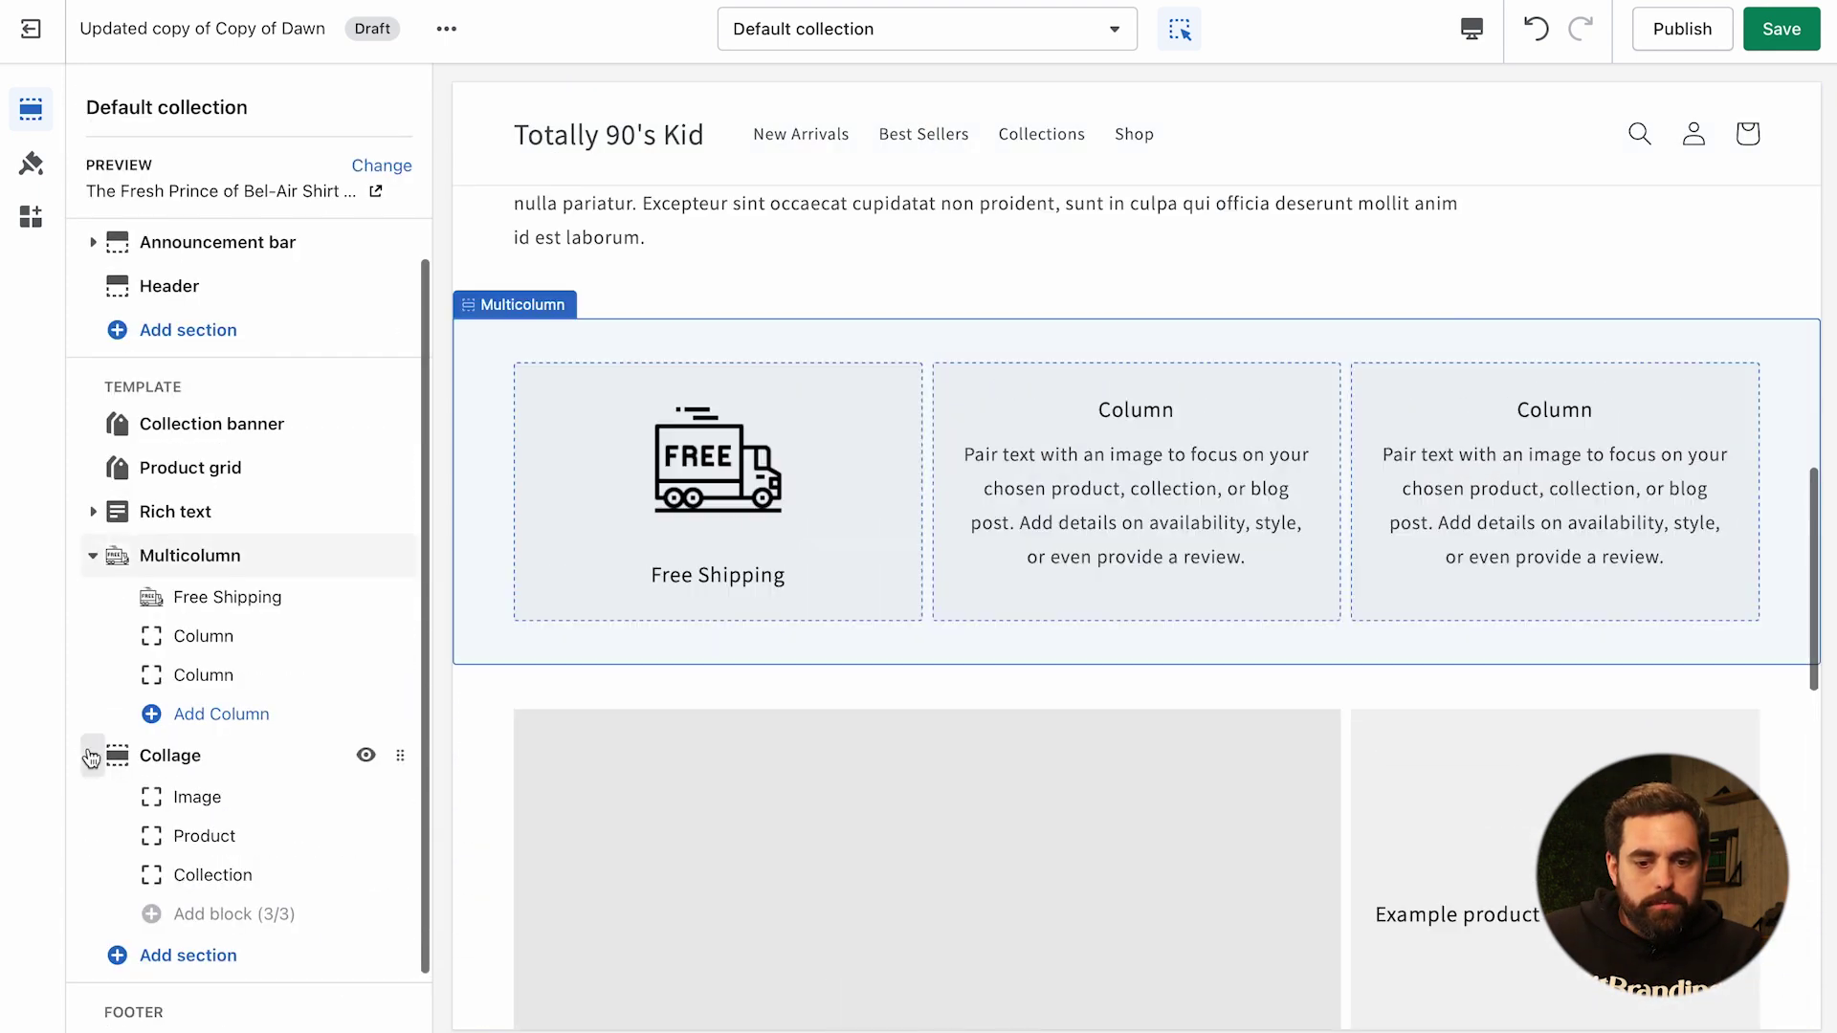
{"action": "left_click", "coordinate": [93, 754]}
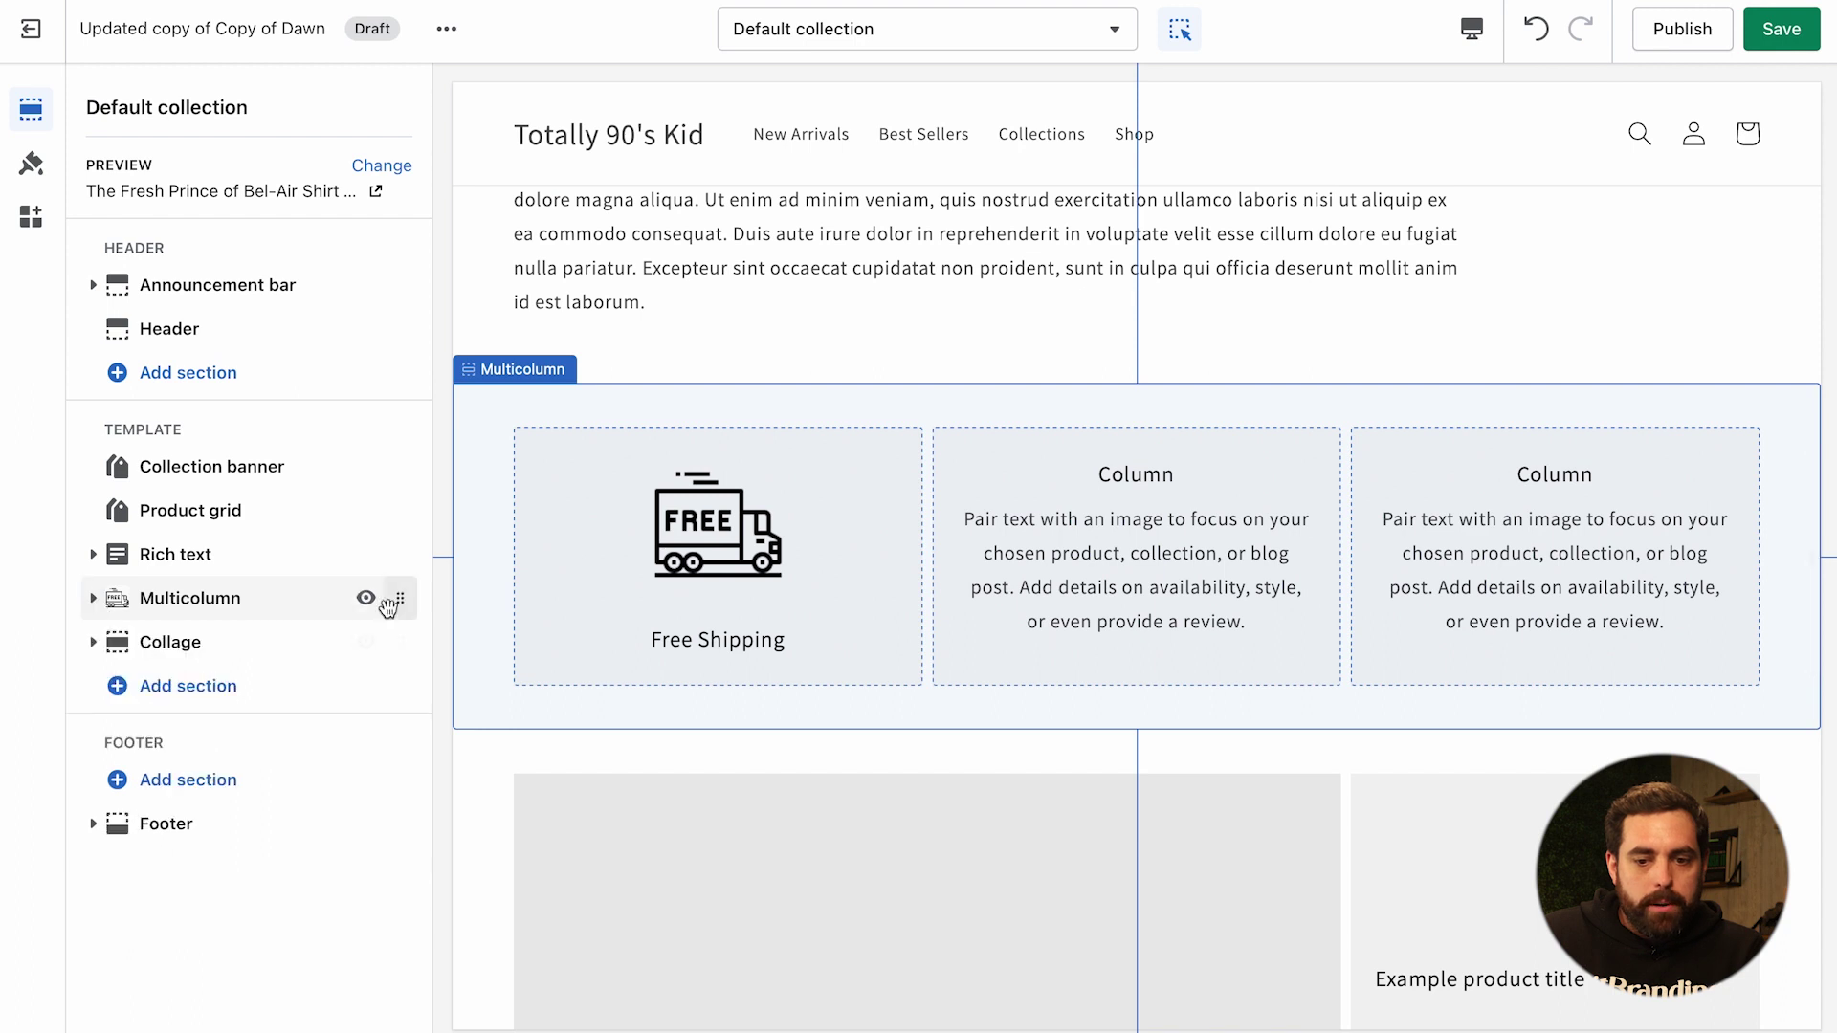
{"action": "left_click_drag", "start_coordinate": [395, 600], "coordinate": [287, 642]}
{"action": "left_click_drag", "start_coordinate": [400, 554], "coordinate": [400, 600]}
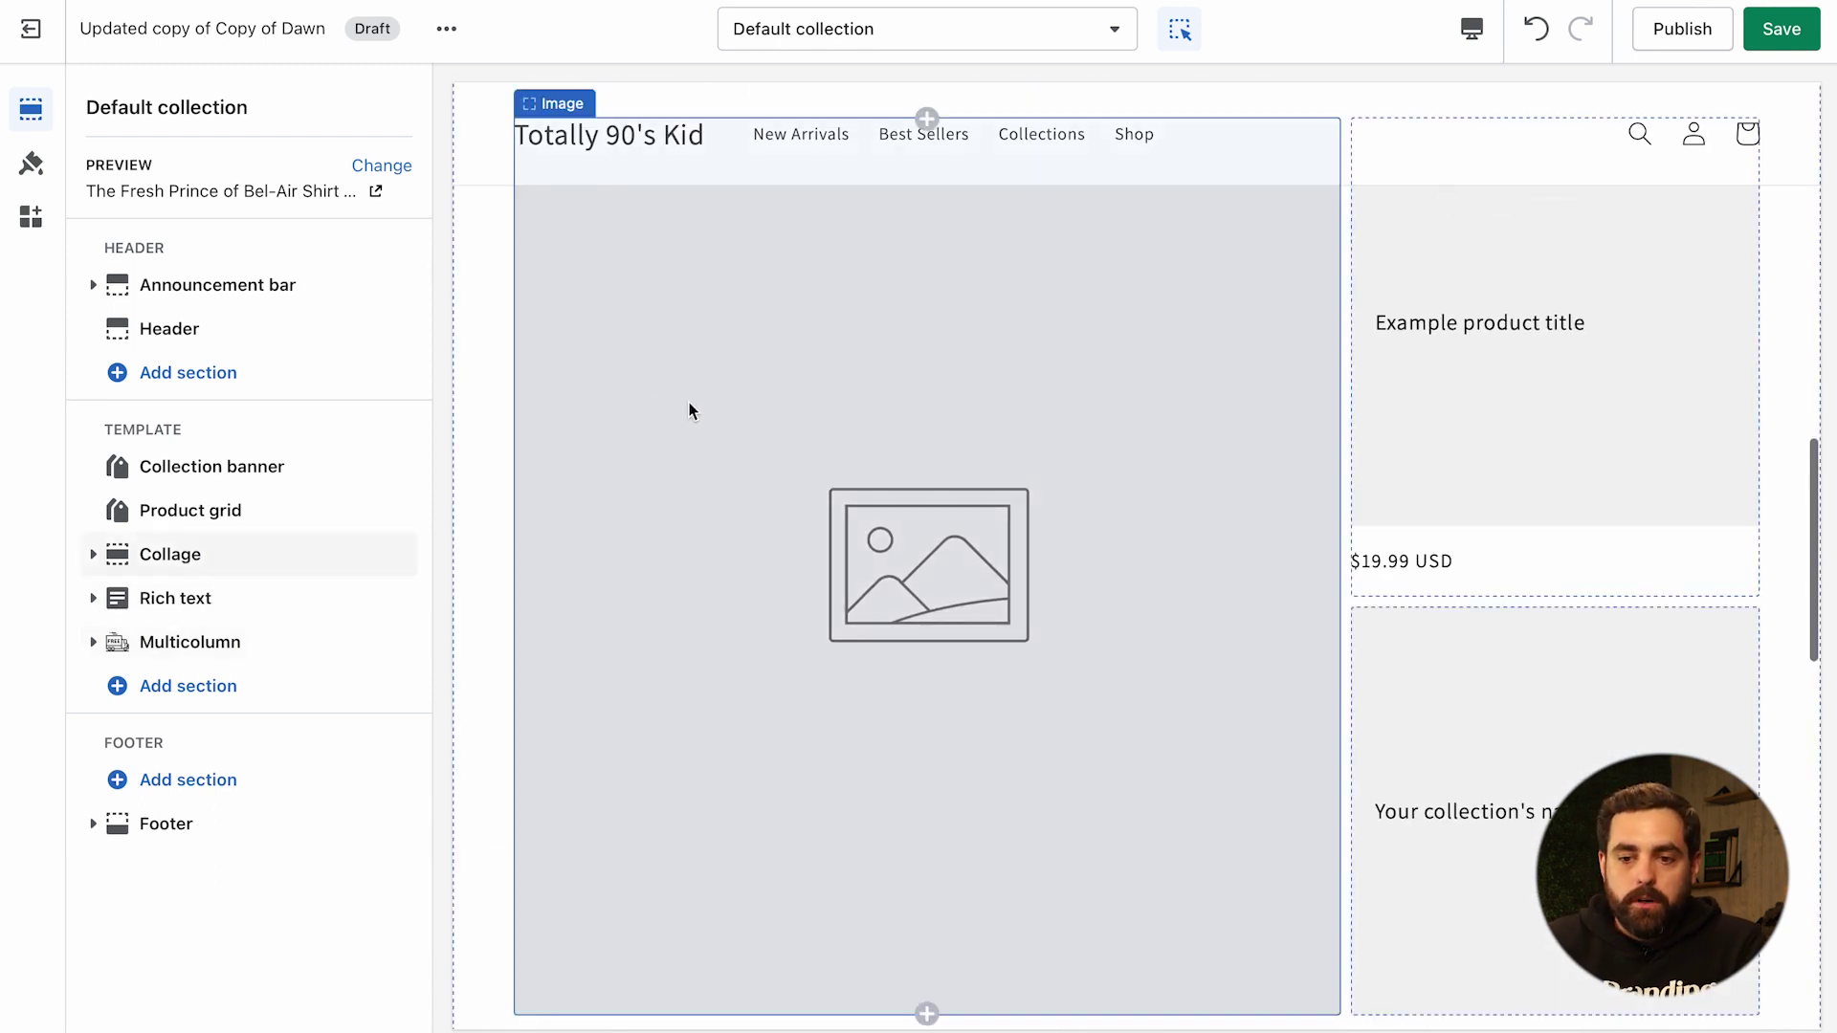
- Set the Collage's large image to the photo of the man in the dark T-shirt with four coloured faces
{"action": "left_click", "coordinate": [631, 421]}
{"action": "left_click", "coordinate": [239, 260]}
{"action": "scroll", "coordinate": [249, 574], "scroll_direction": "down", "scroll_amount": 15}
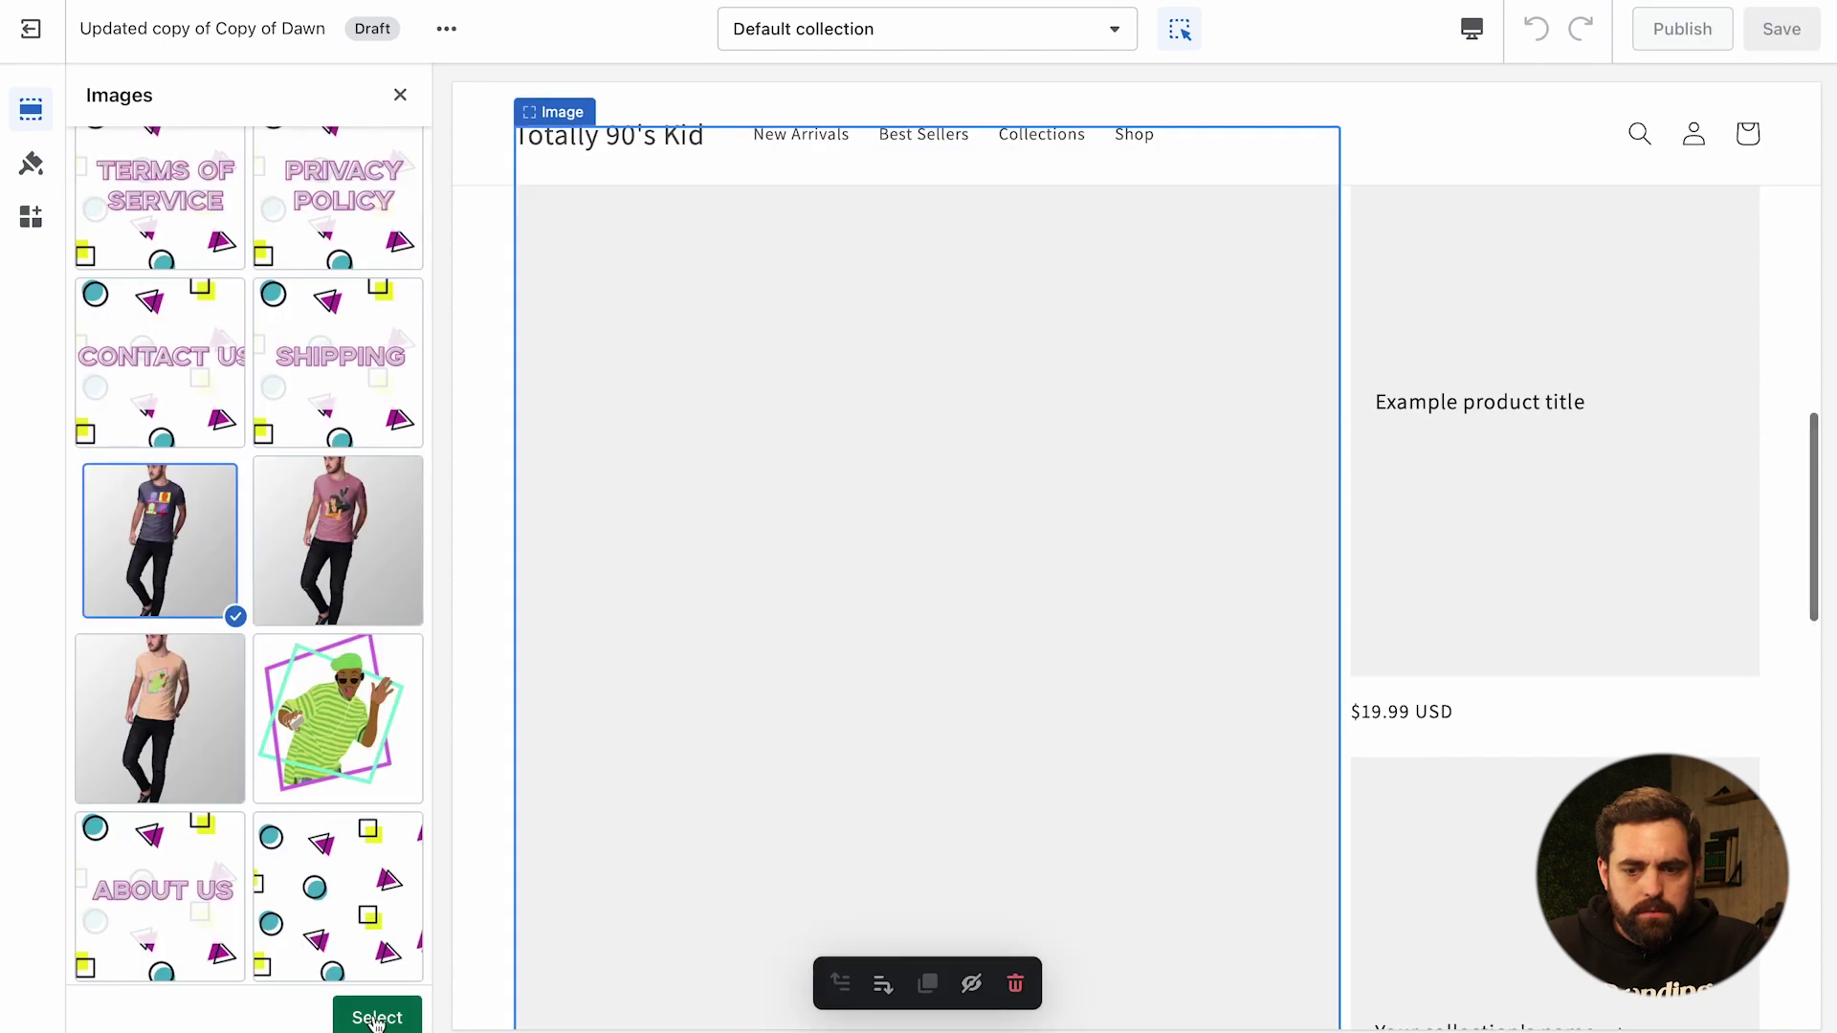
{"action": "left_click", "coordinate": [377, 1017]}
{"action": "left_click", "coordinate": [98, 110]}
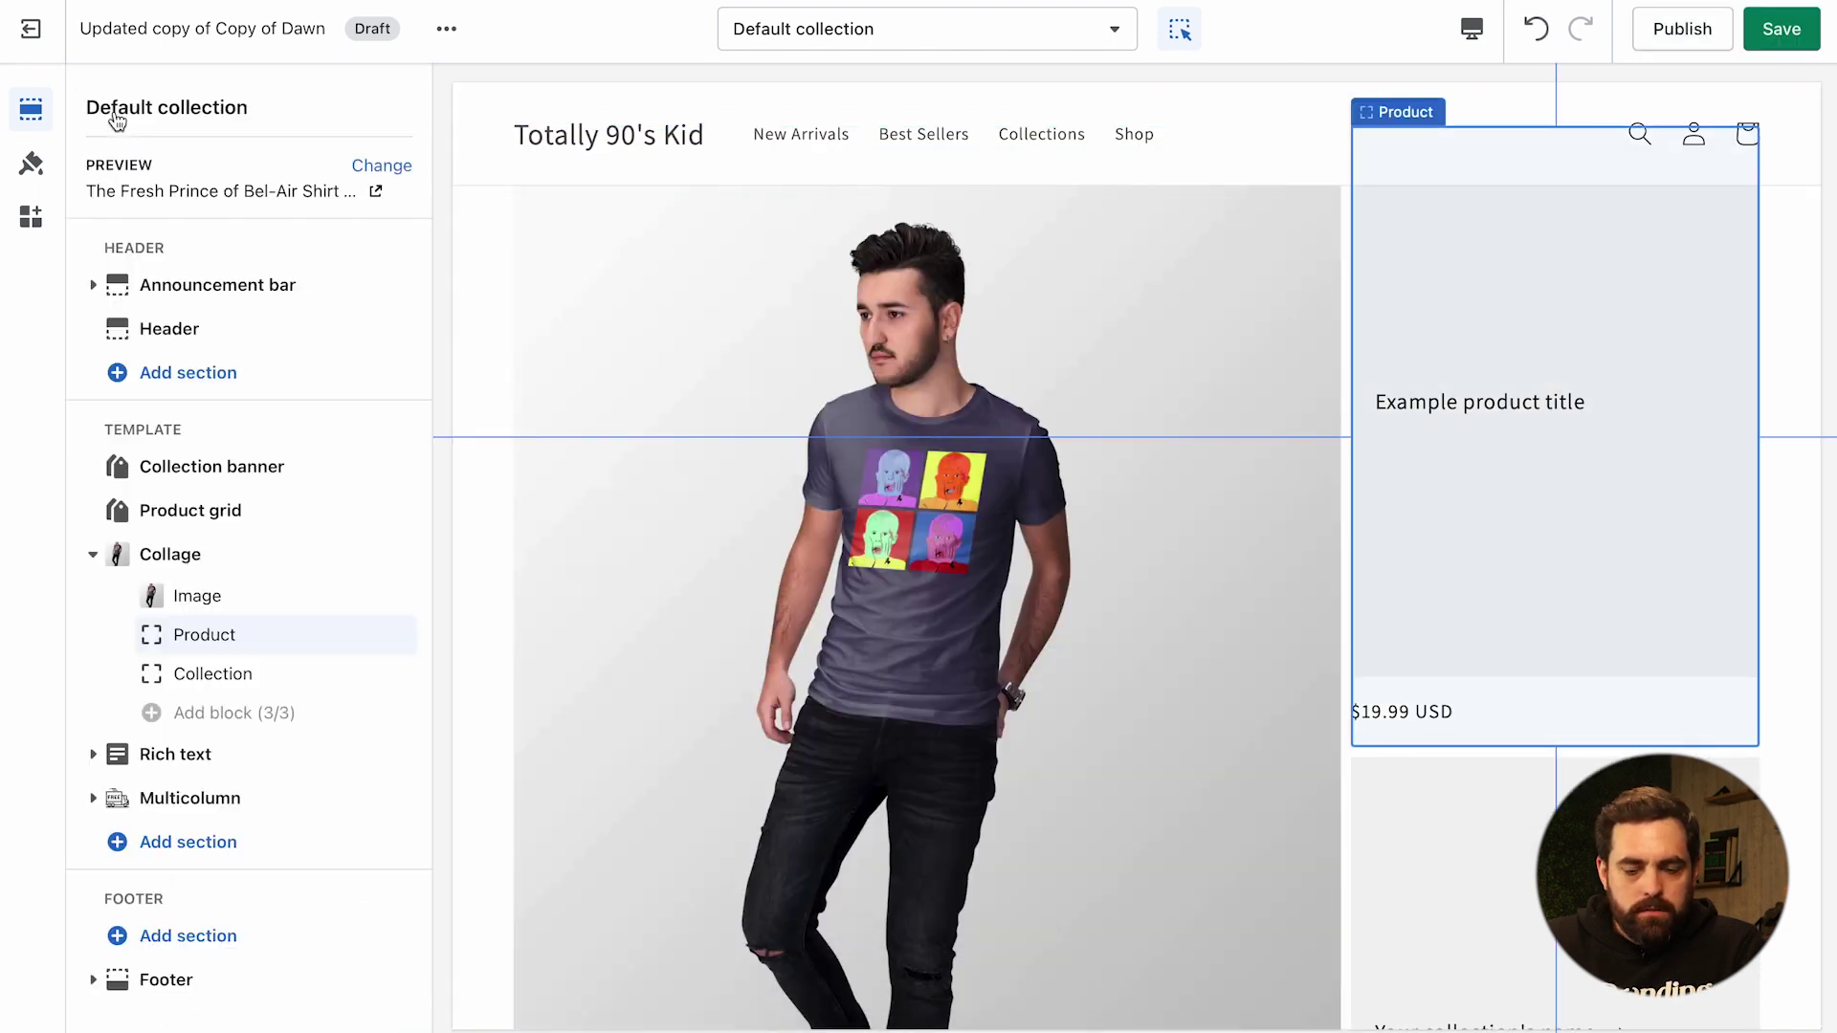
- Remove the Product and Collection blocks from the Collage section
{"action": "left_click", "coordinate": [204, 635]}
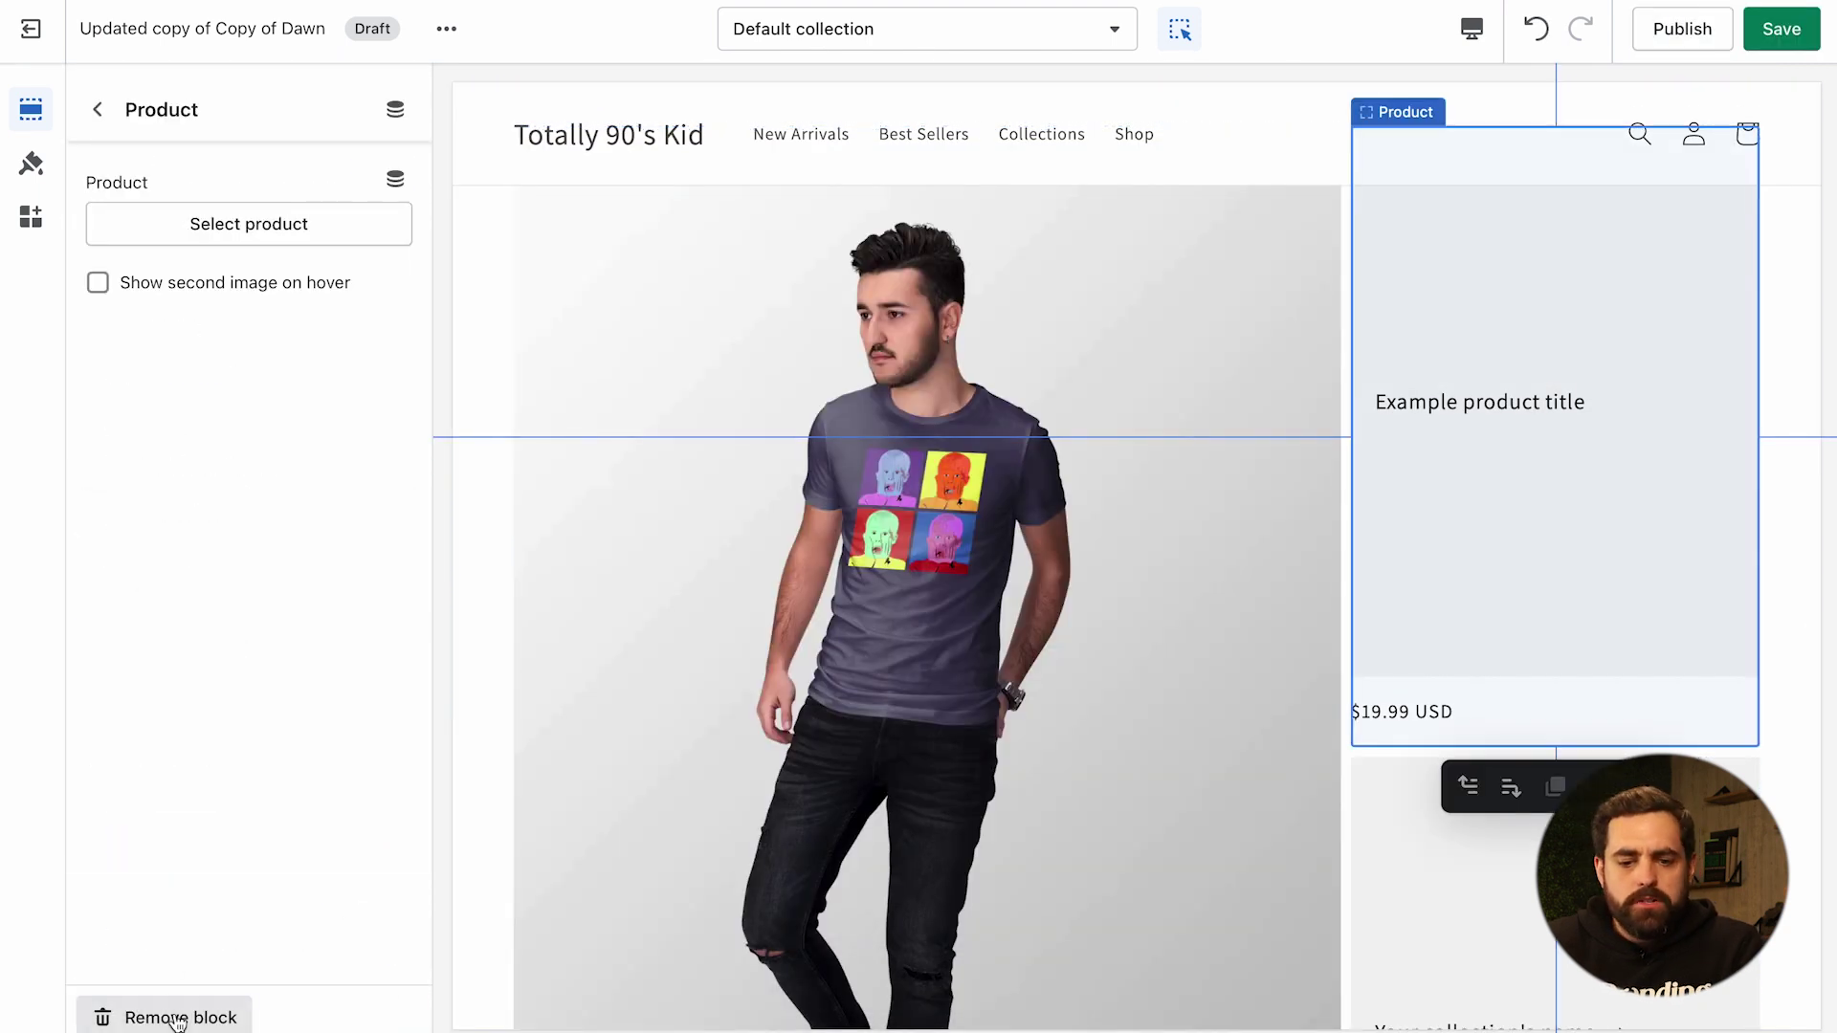
{"action": "left_click", "coordinate": [178, 1020]}
{"action": "left_click", "coordinate": [218, 636]}
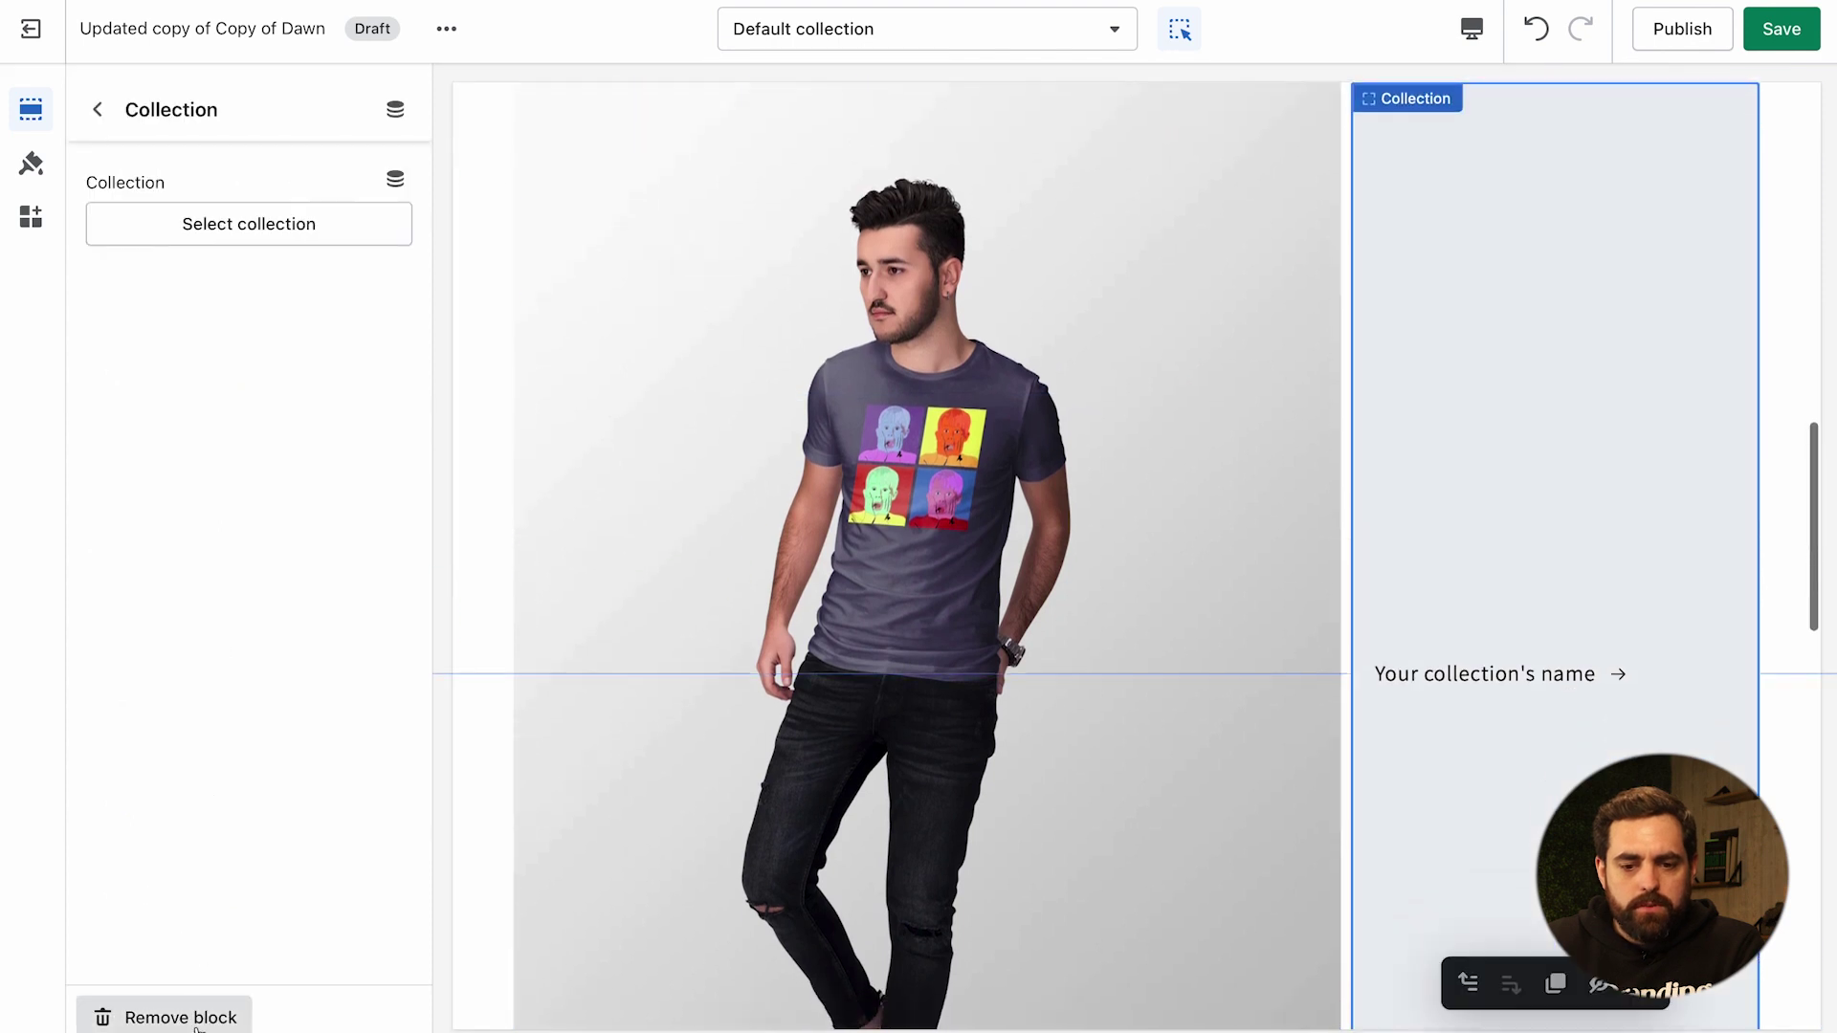
{"action": "left_click", "coordinate": [178, 1019]}
- Add two more Image blocks to the Collage section
{"action": "left_click", "coordinate": [216, 636]}
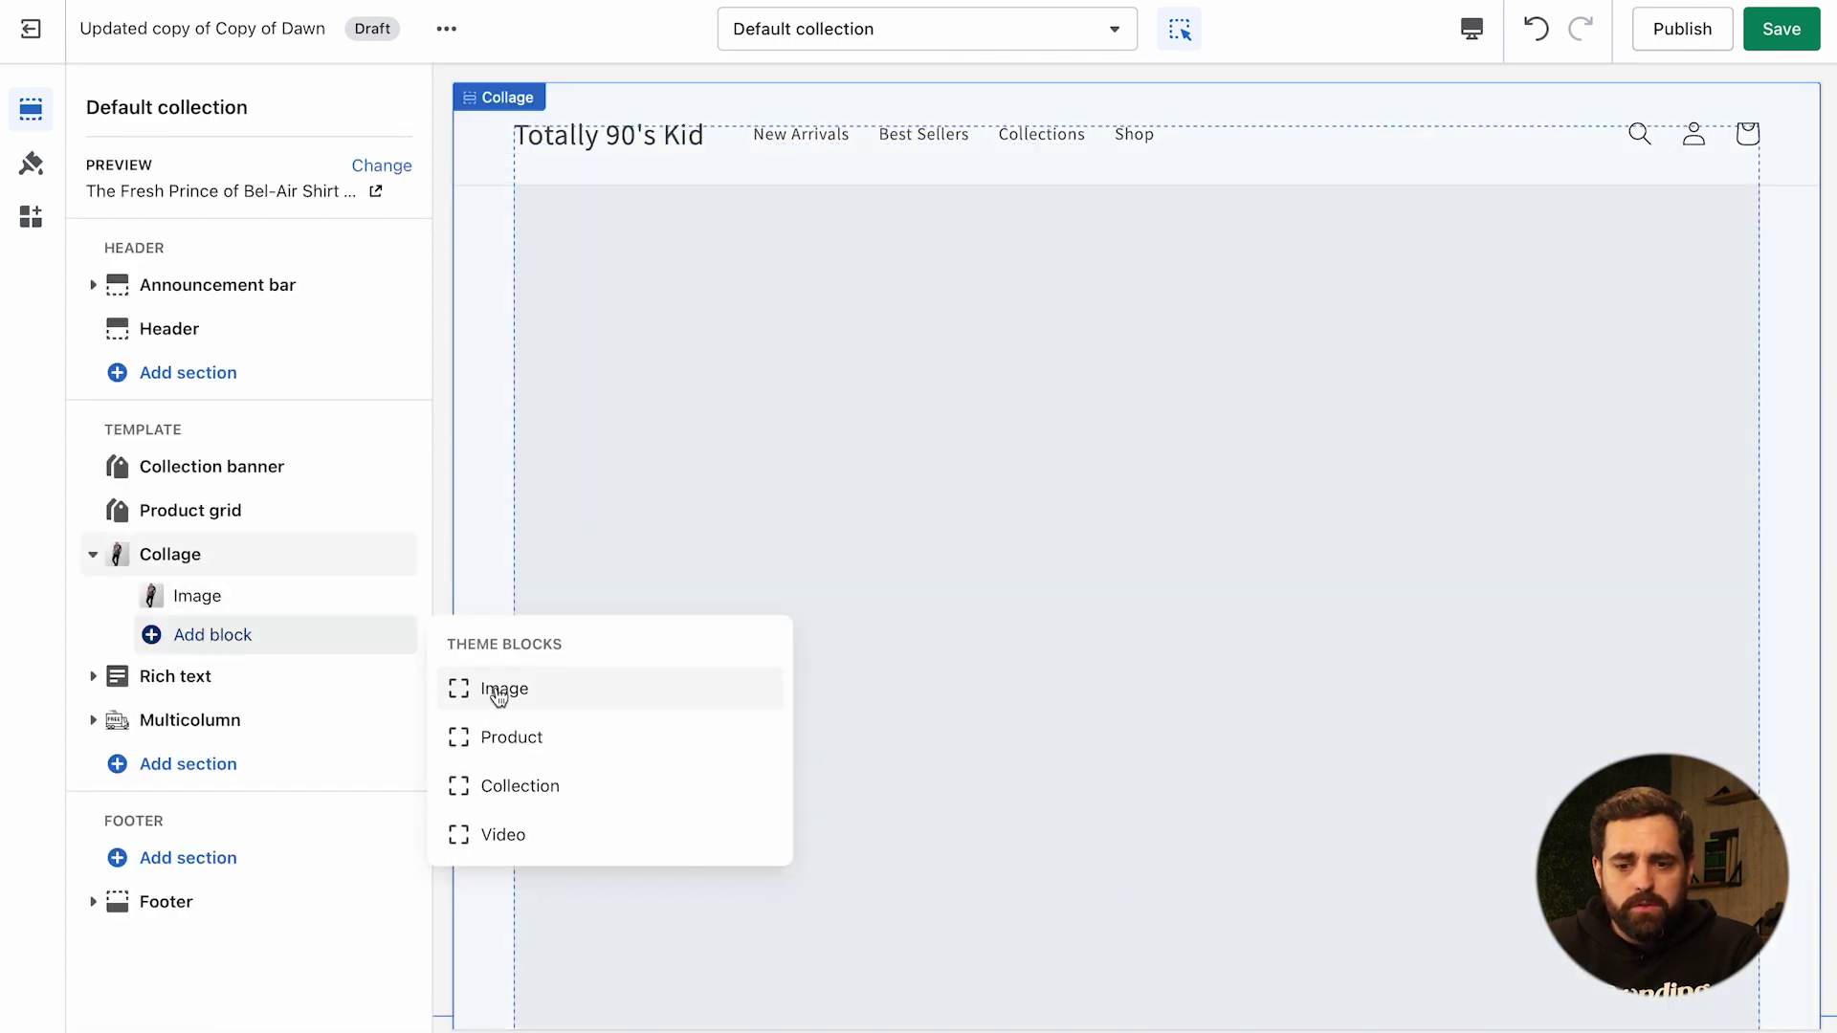
{"action": "left_click", "coordinate": [499, 697]}
{"action": "left_click", "coordinate": [239, 674]}
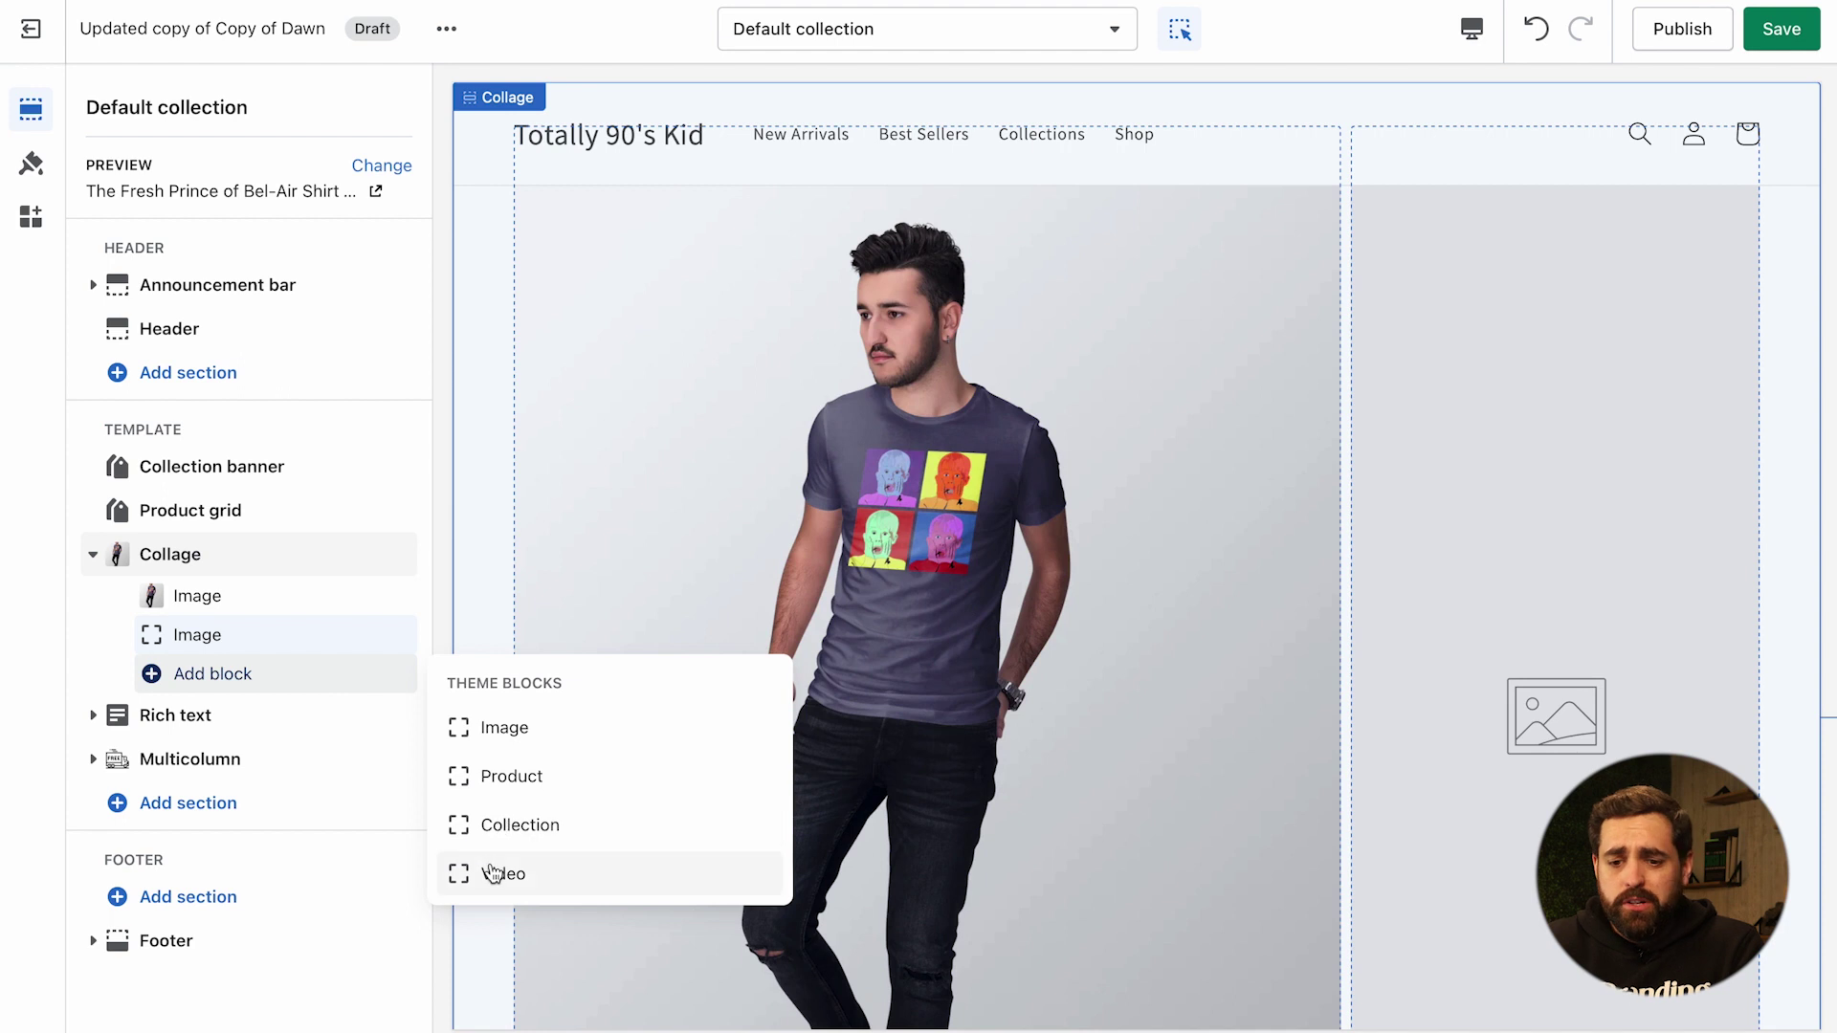
{"action": "left_click", "coordinate": [504, 728]}
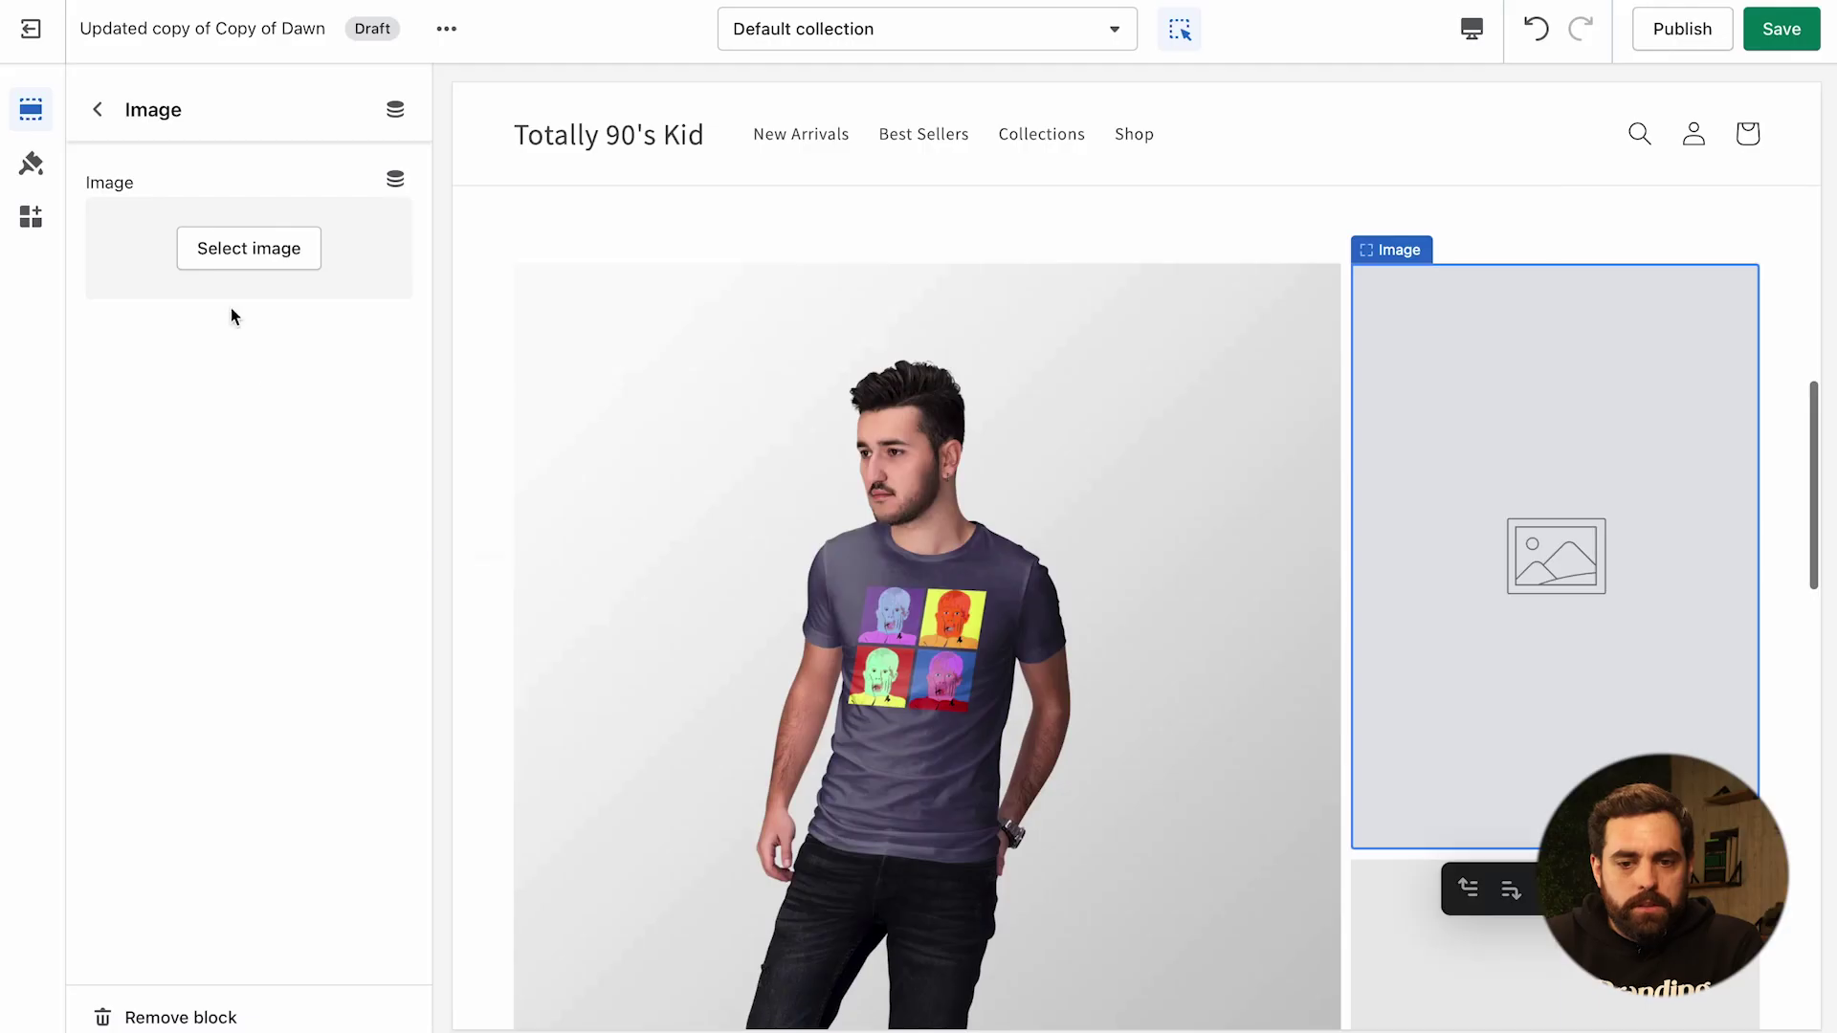
- Fill the empty Collage image blocks with photos, using the group T-shirt photo for the upper one
{"action": "left_click", "coordinate": [248, 248]}
{"action": "scroll", "coordinate": [251, 737], "scroll_direction": "down", "scroll_amount": 10}
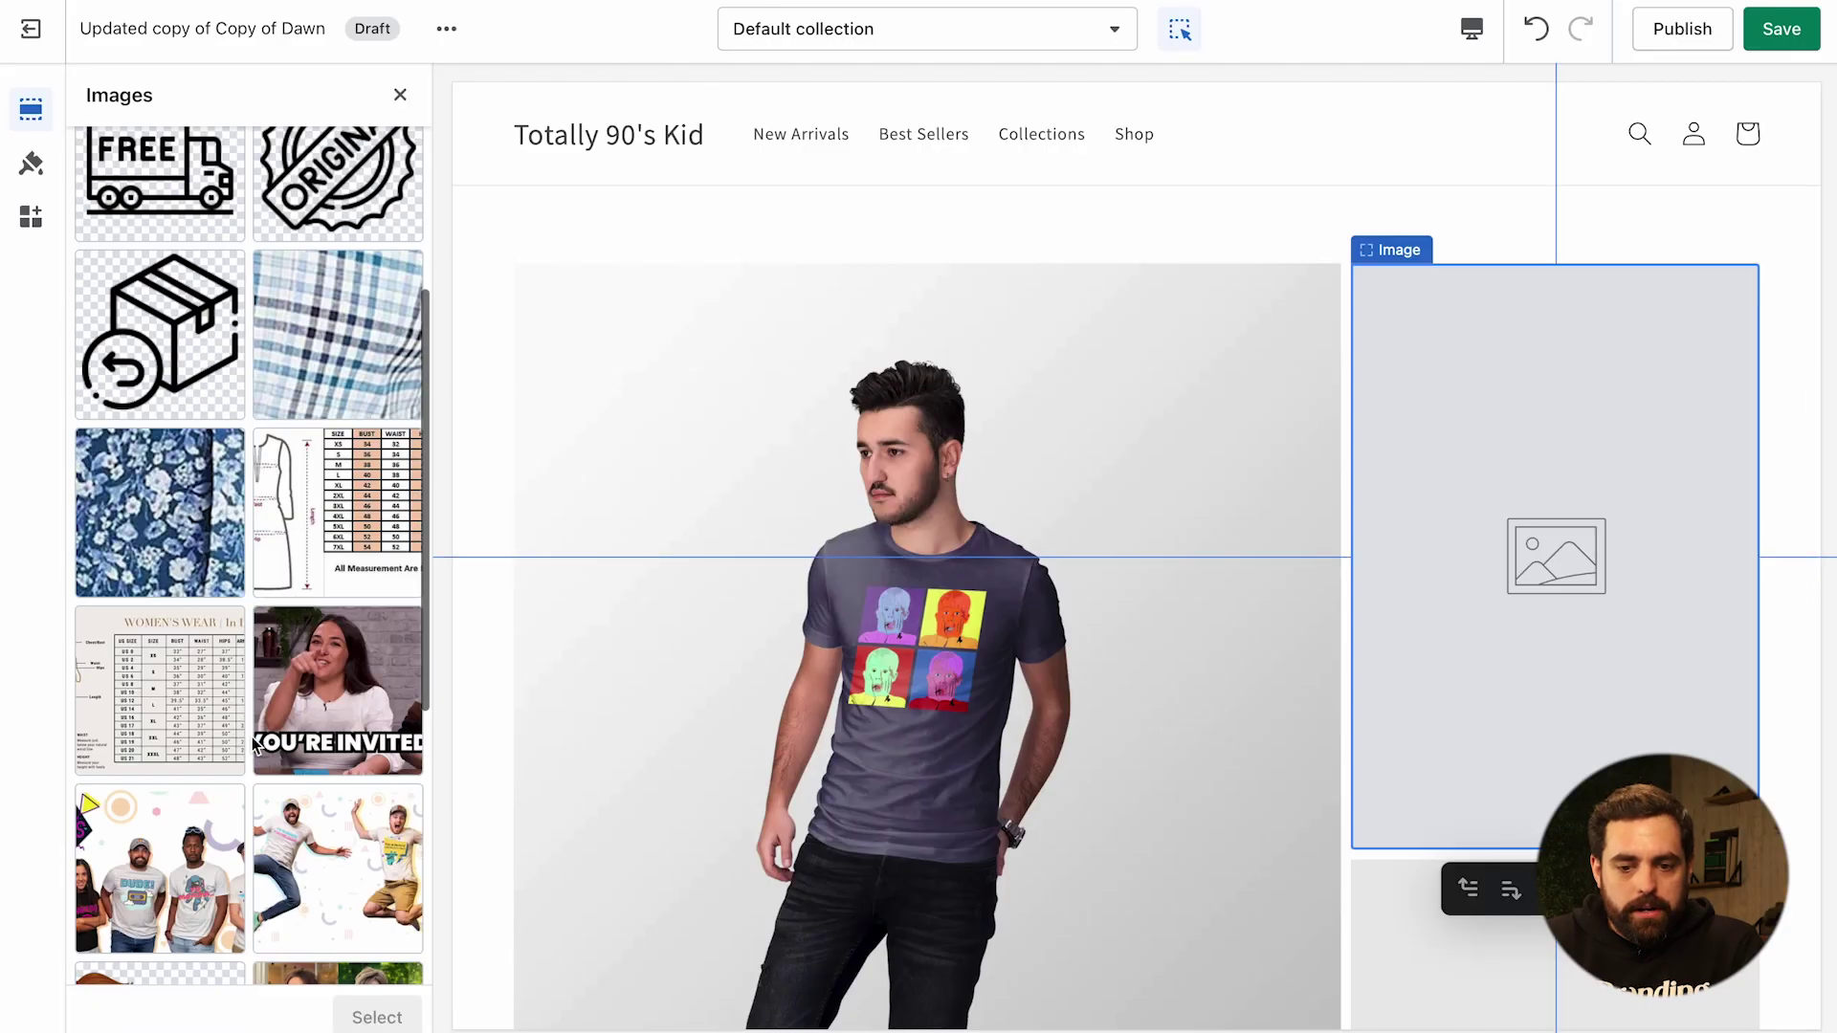
{"action": "left_click", "coordinate": [250, 930]}
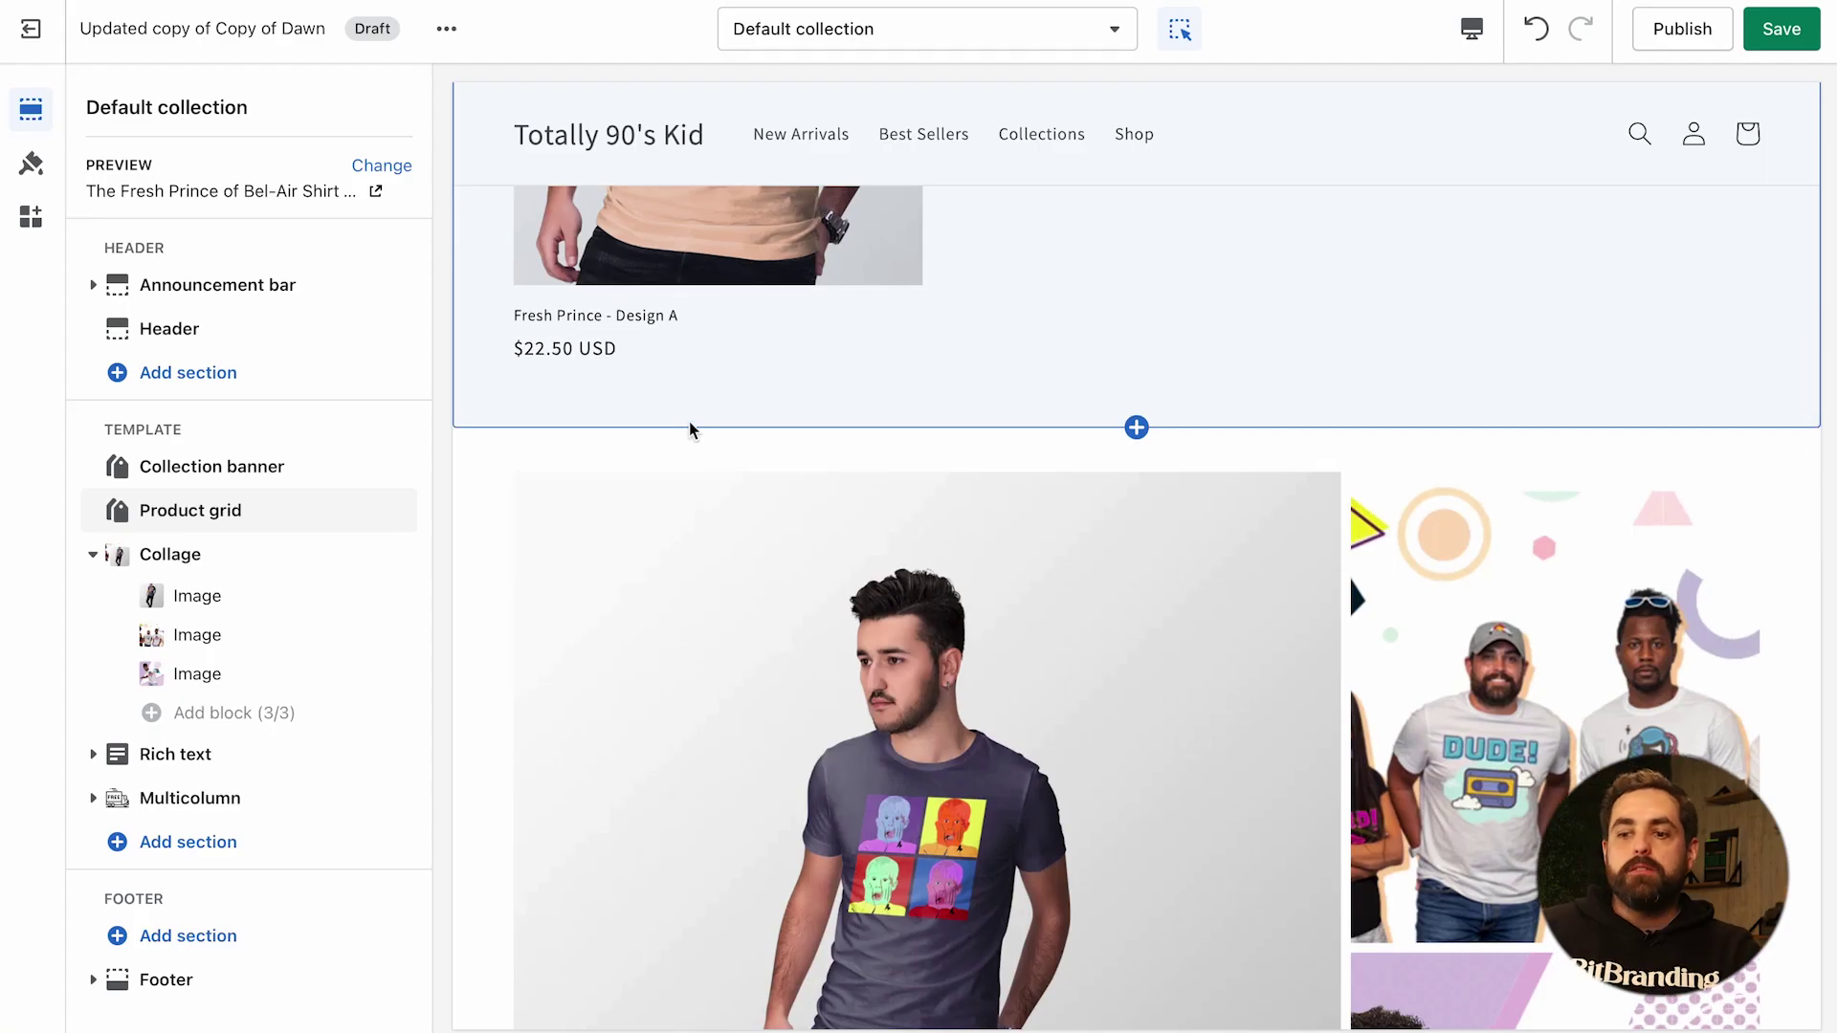
- Review the collection page preview from the Collage through the Rich text and Multicolumn sections and back to the banner
{"action": "scroll", "coordinate": [689, 426], "scroll_direction": "down", "scroll_amount": 10}
{"action": "scroll", "coordinate": [689, 427], "scroll_direction": "down", "scroll_amount": 4}
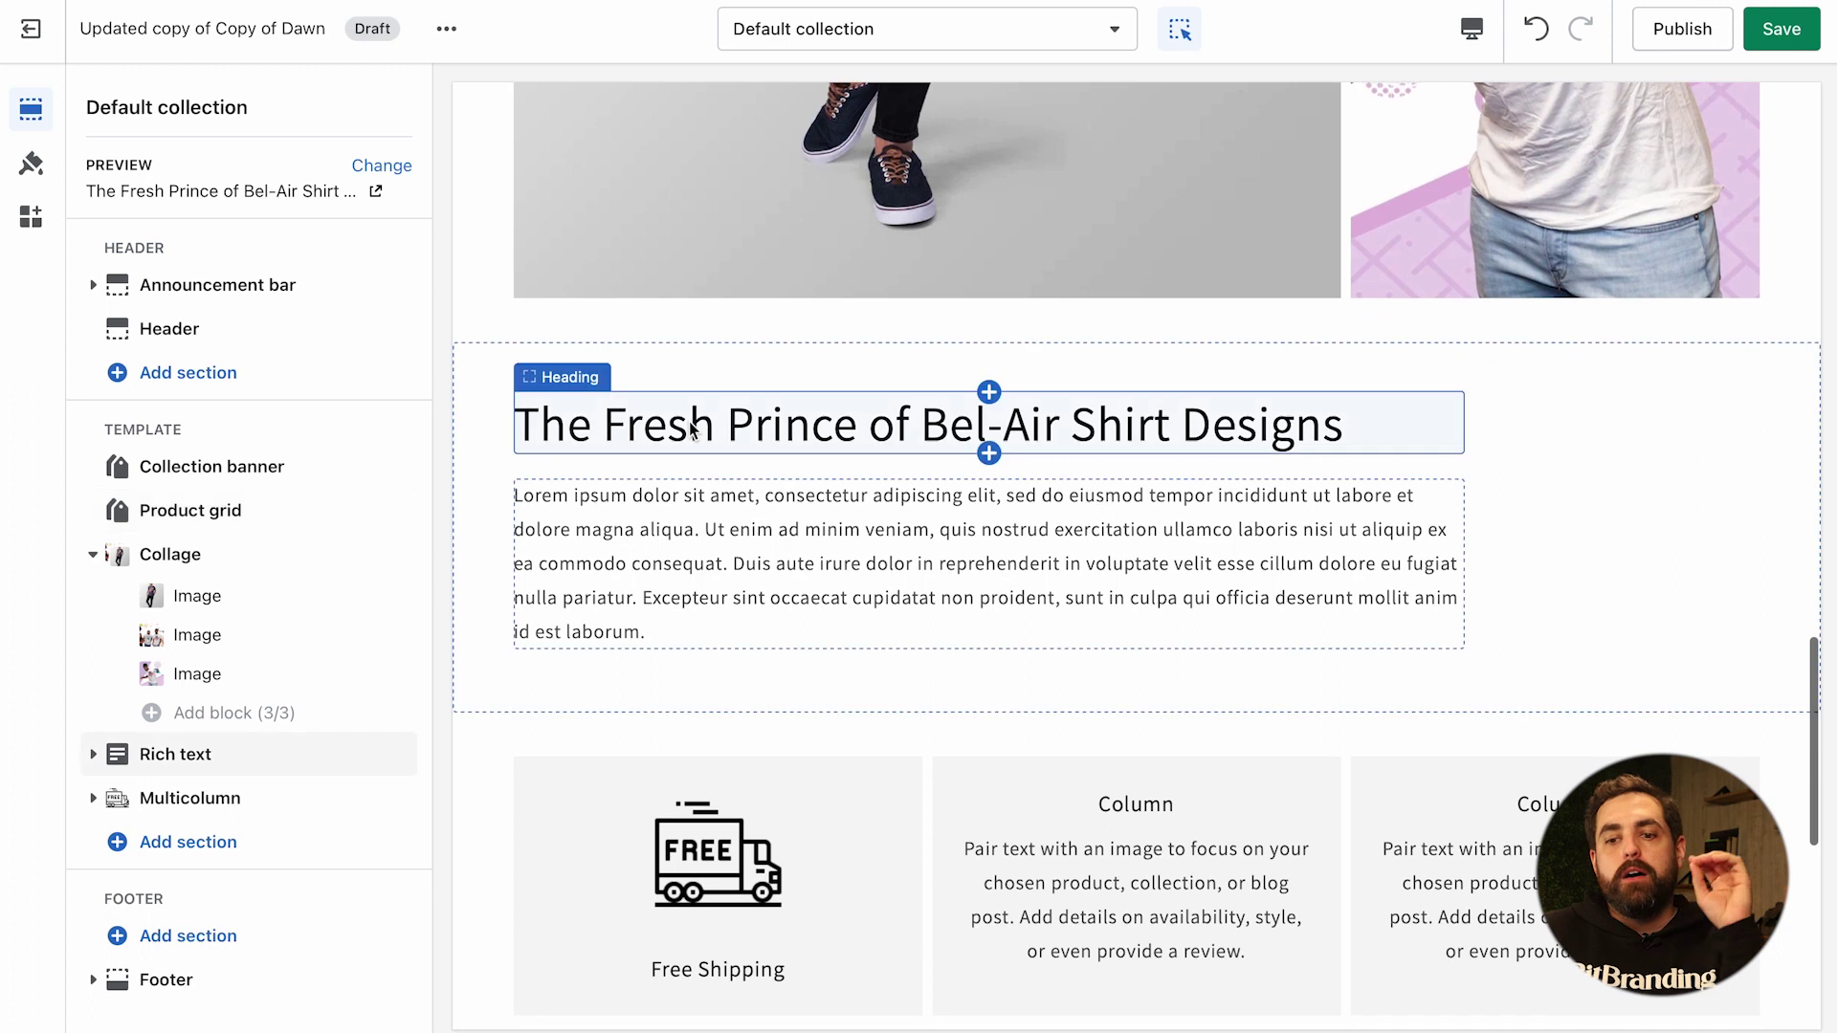
{"action": "scroll", "coordinate": [793, 529], "scroll_direction": "down", "scroll_amount": 1}
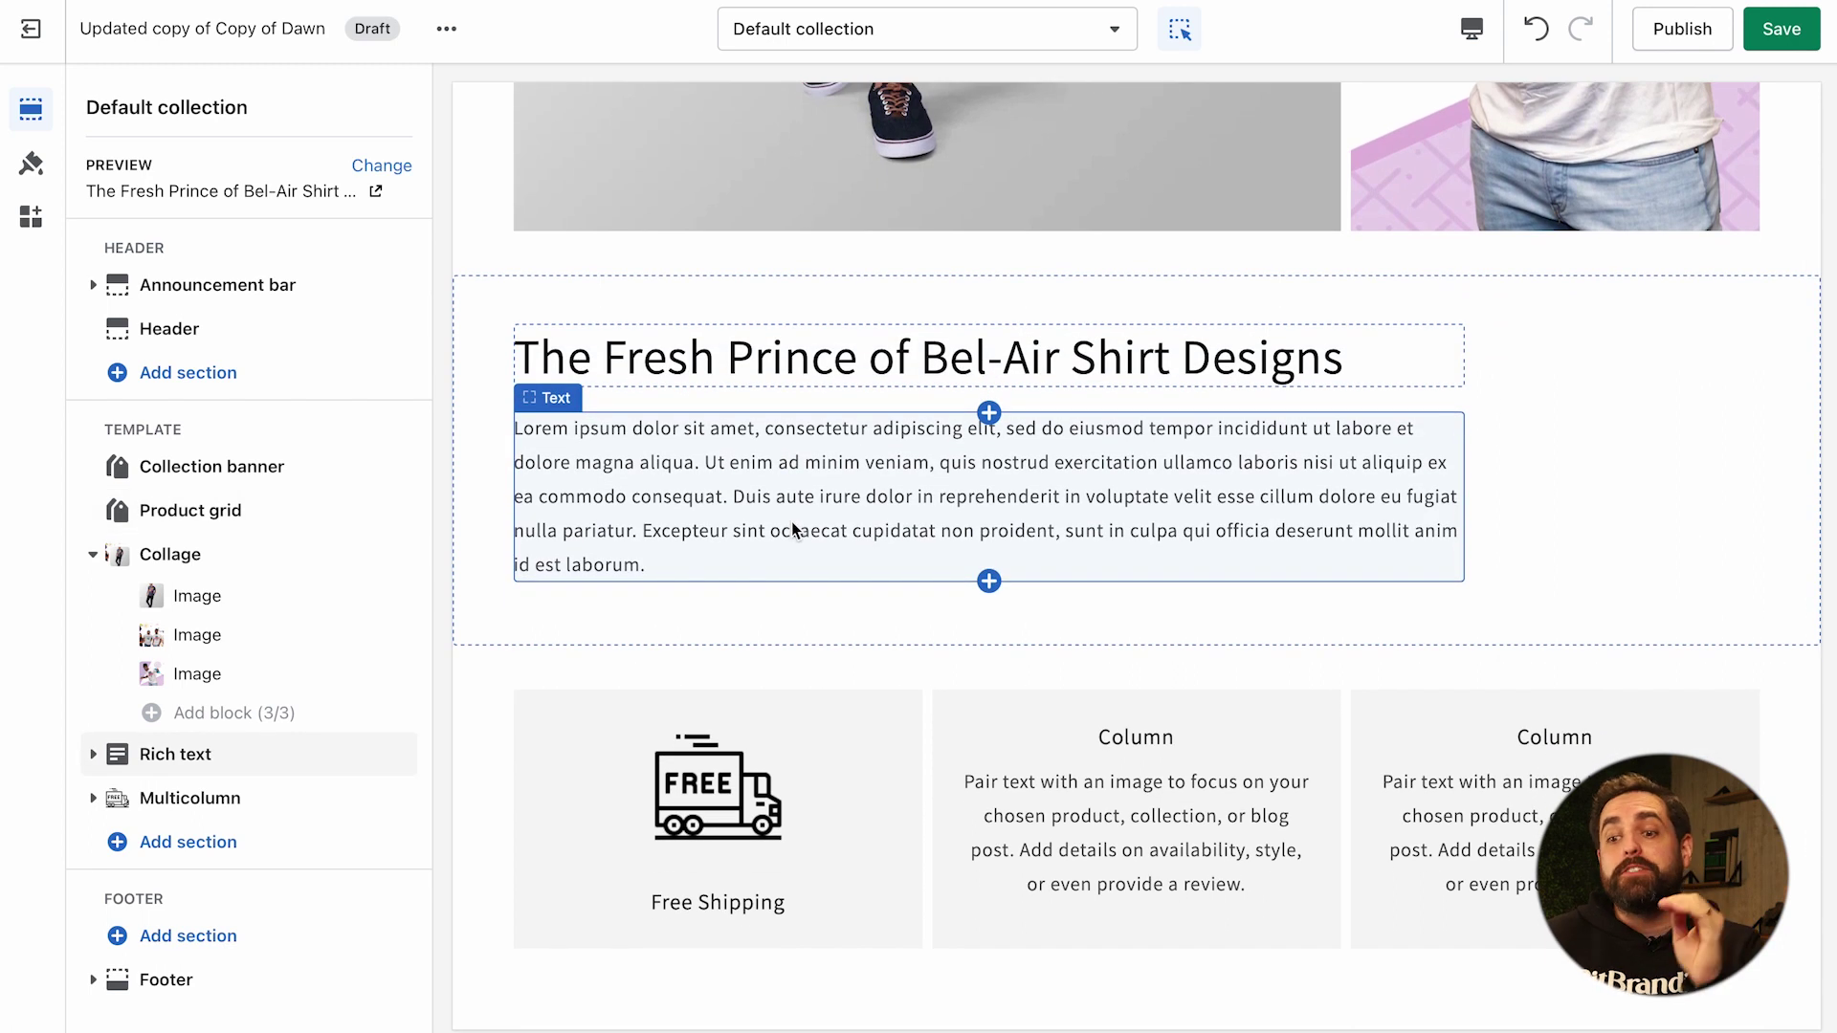
{"action": "scroll", "coordinate": [790, 521], "scroll_direction": "down", "scroll_amount": 4}
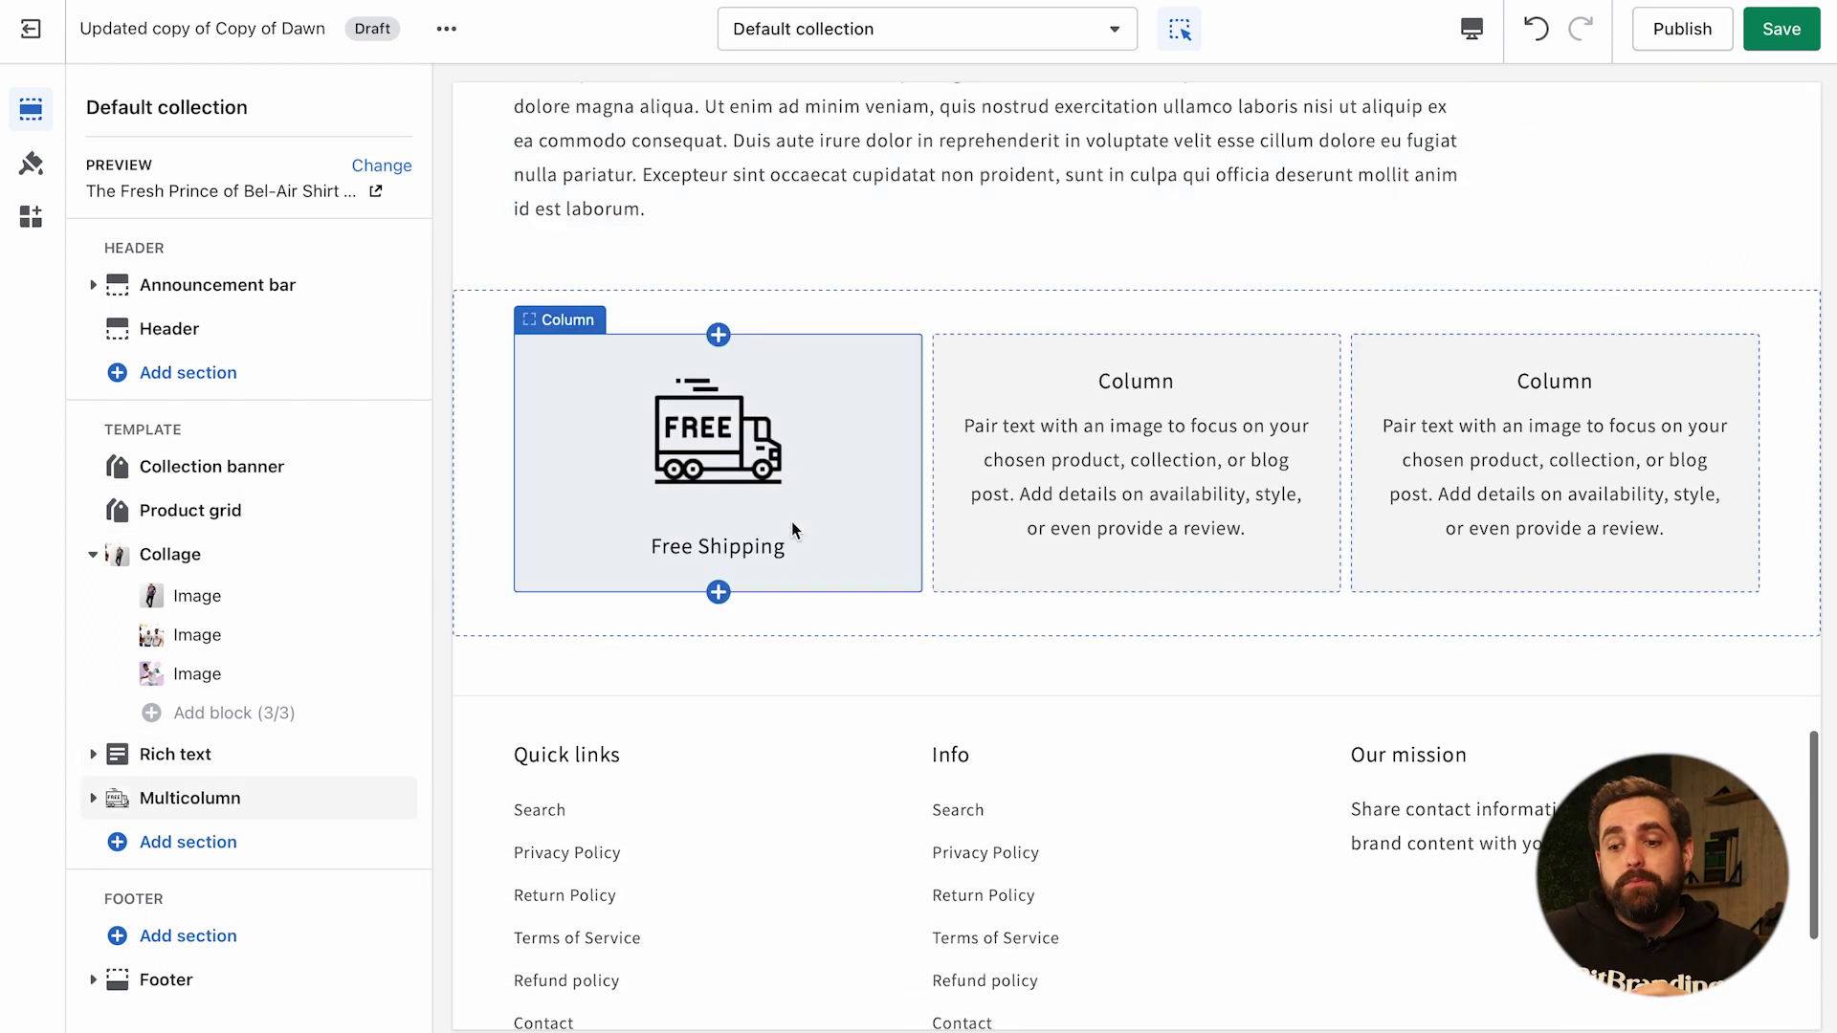
{"action": "scroll", "coordinate": [790, 520], "scroll_direction": "up", "scroll_amount": 9}
{"action": "scroll", "coordinate": [790, 520], "scroll_direction": "up", "scroll_amount": 10}
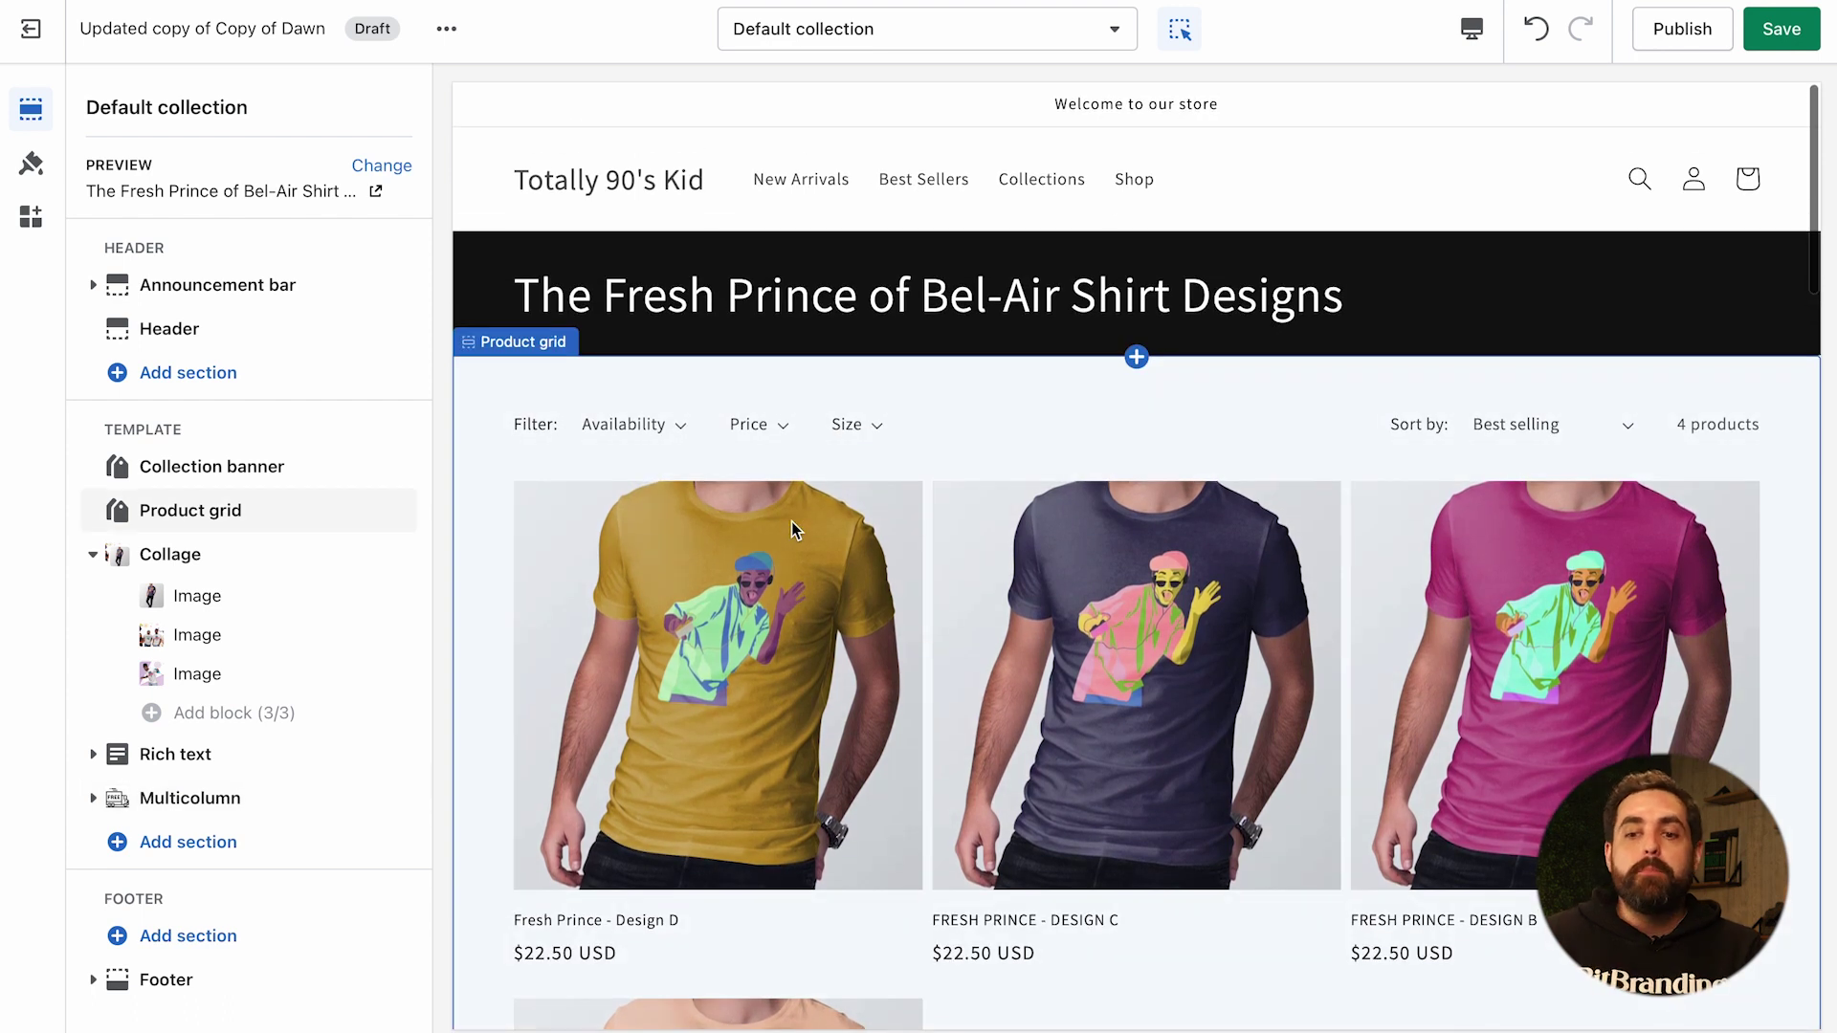